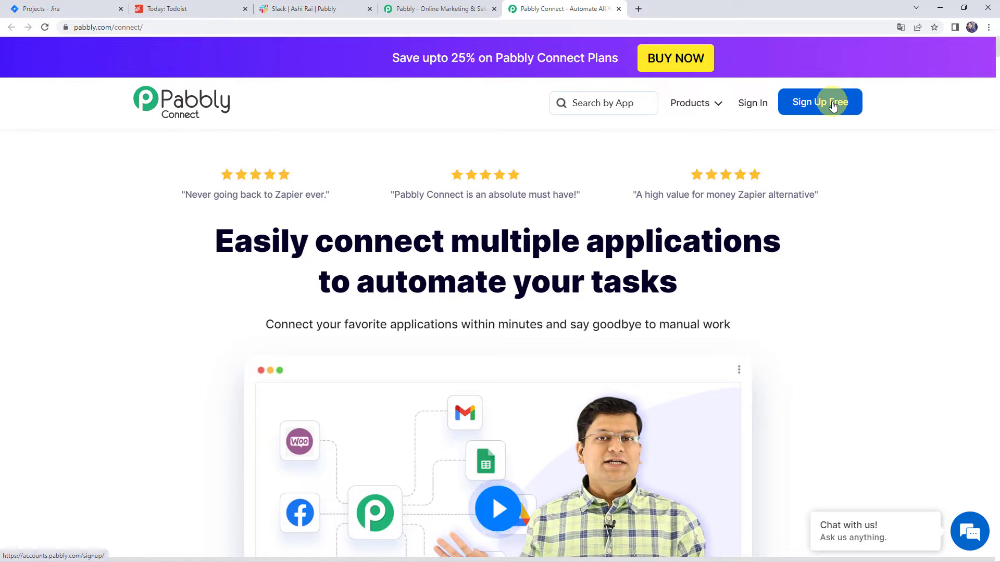
Sign in, open the Pabbly Connect dashboard and bring up the Create Workflow dialog.
{"action": "left_click", "coordinate": [760, 104]}
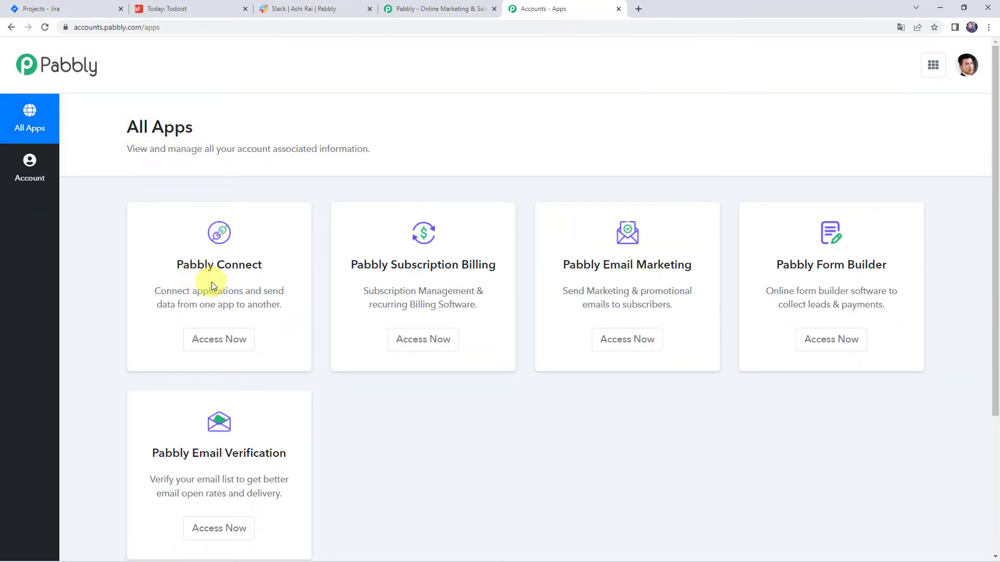
{"action": "left_click", "coordinate": [223, 344]}
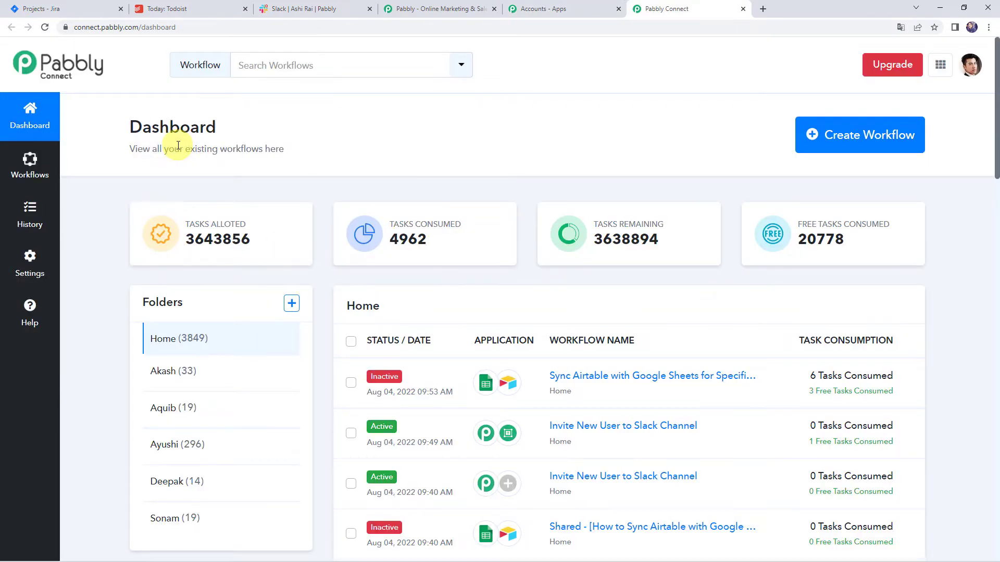
{"action": "scroll", "coordinate": [450, 399], "scroll_direction": "down", "scroll_amount": 7}
{"action": "scroll", "coordinate": [450, 399], "scroll_direction": "up", "scroll_amount": 7}
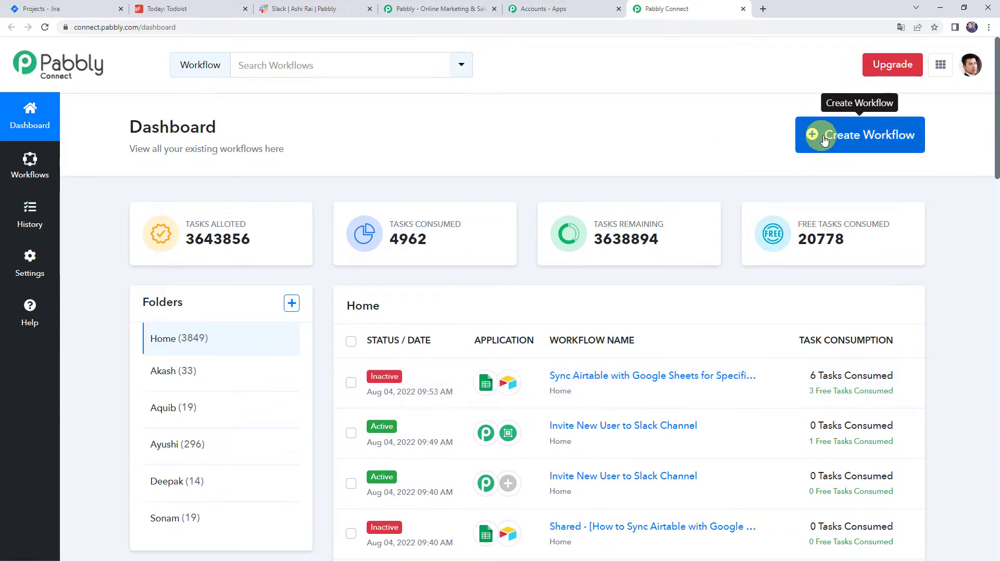
{"action": "left_click", "coordinate": [837, 141]}
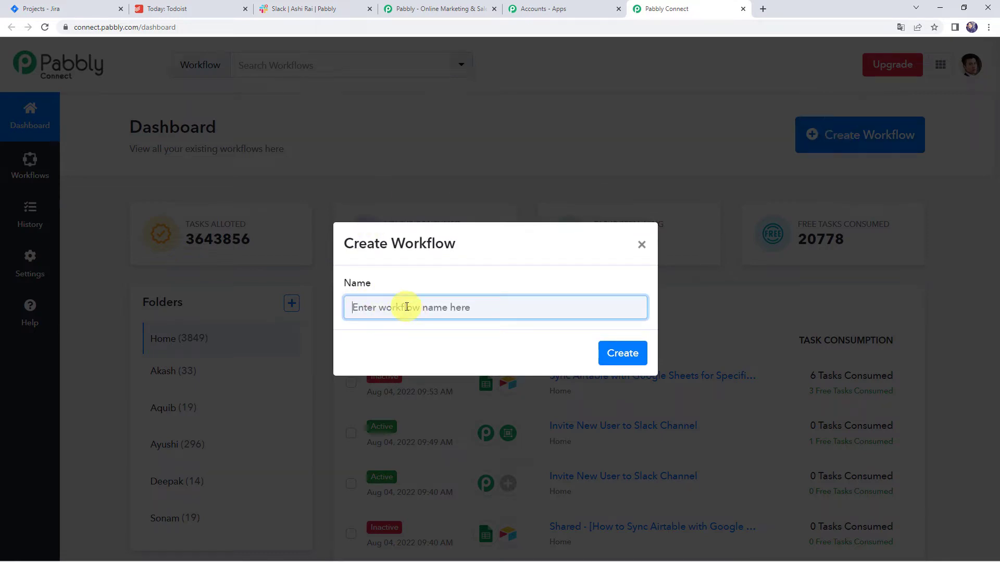
Name the workflow 'Create JIRA Issues in Todoist and Receive Reminder Messages on Slack' and create it.
{"action": "key", "text": "ctrl+v"}
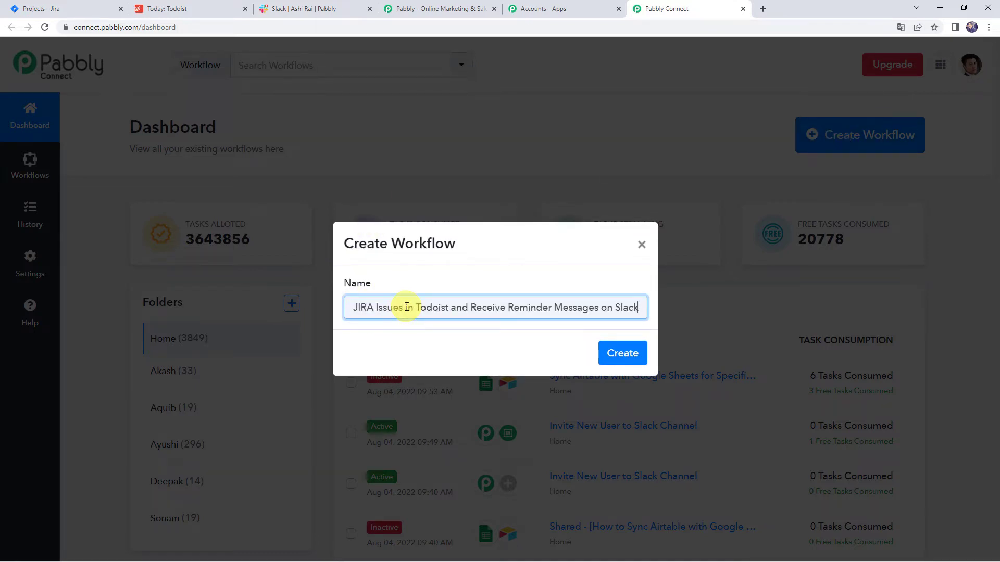
{"action": "key", "text": "Home"}
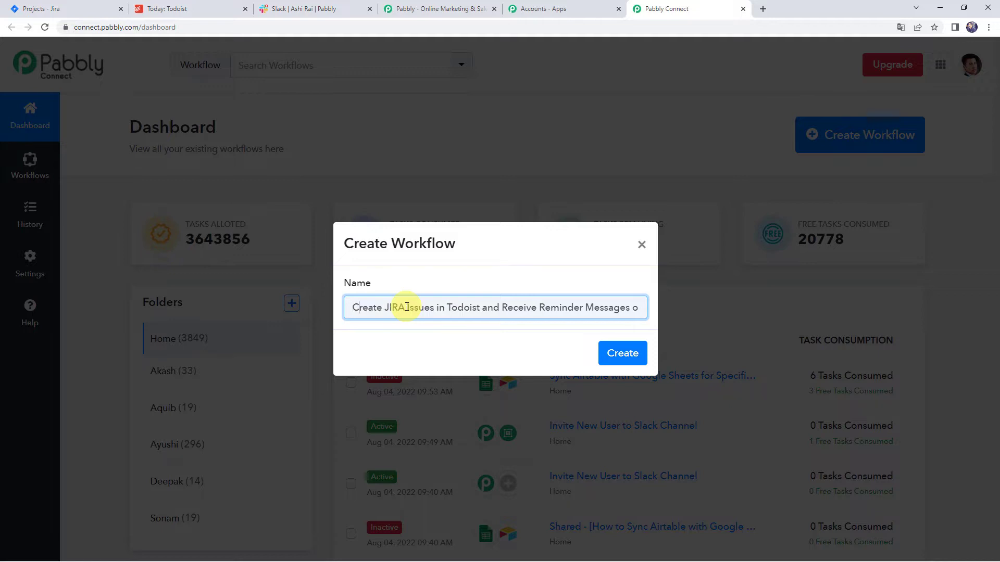
{"action": "key", "text": "Right"}
{"action": "key", "text": "Right"}
{"action": "key", "text": "Right"}
{"action": "key", "text": "Right"}
{"action": "key", "text": "Right"}
{"action": "key", "text": "Right"}
{"action": "key", "text": "Right"}
{"action": "key", "text": "Right"}
{"action": "key", "text": "Right"}
{"action": "key", "text": "Right"}
{"action": "key", "text": "Right"}
{"action": "key", "text": "Right"}
{"action": "key", "text": "Right"}
{"action": "key", "text": "Right"}
{"action": "key", "text": "Right"}
{"action": "key", "text": "Right"}
{"action": "key", "text": "Right"}
{"action": "key", "text": "Right"}
{"action": "key", "text": "Right"}
{"action": "key", "text": "Right"}
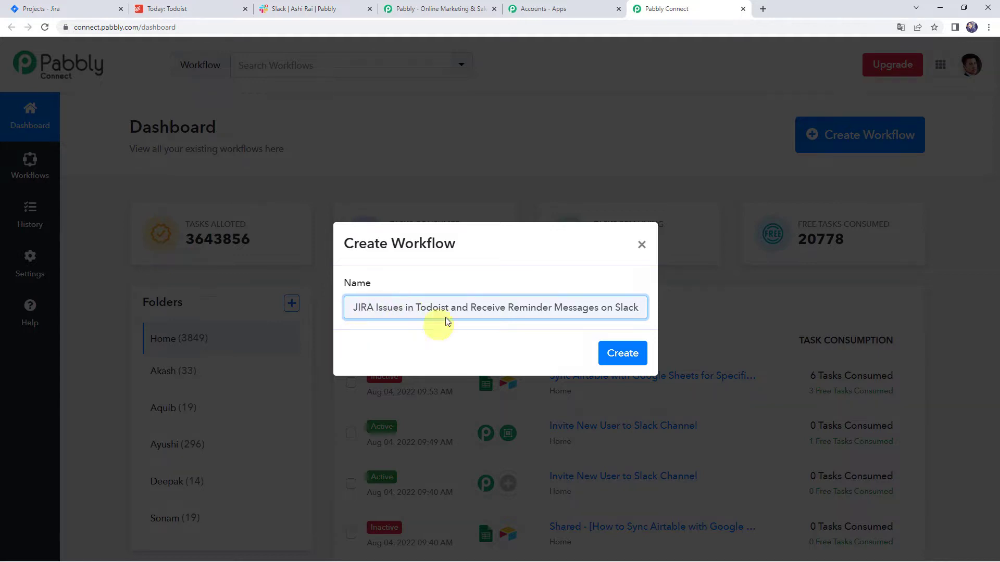
{"action": "left_click", "coordinate": [625, 356]}
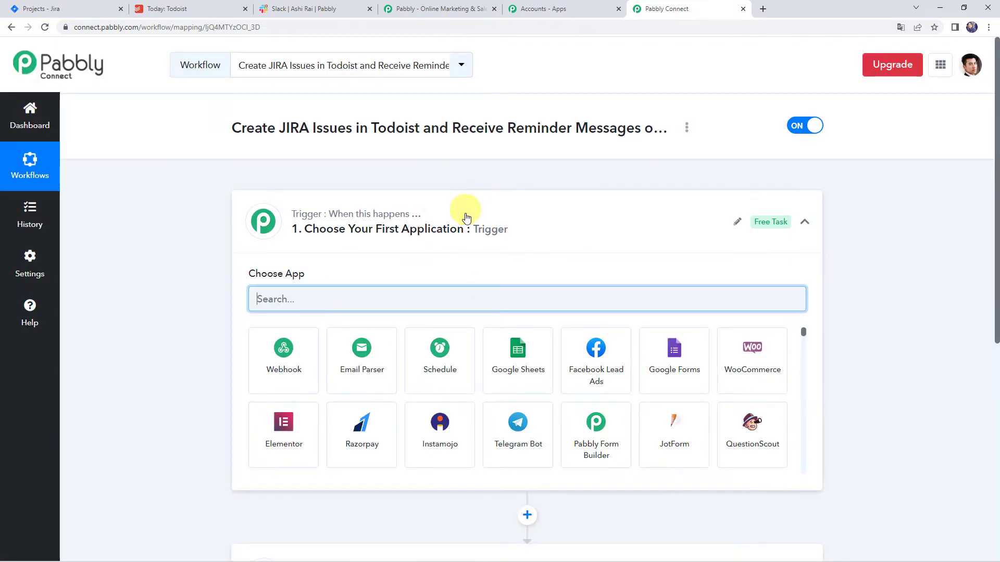
Set the trigger app to Jira Software (Triggers) with the Configure Webhooks event.
{"action": "left_click", "coordinate": [466, 219]}
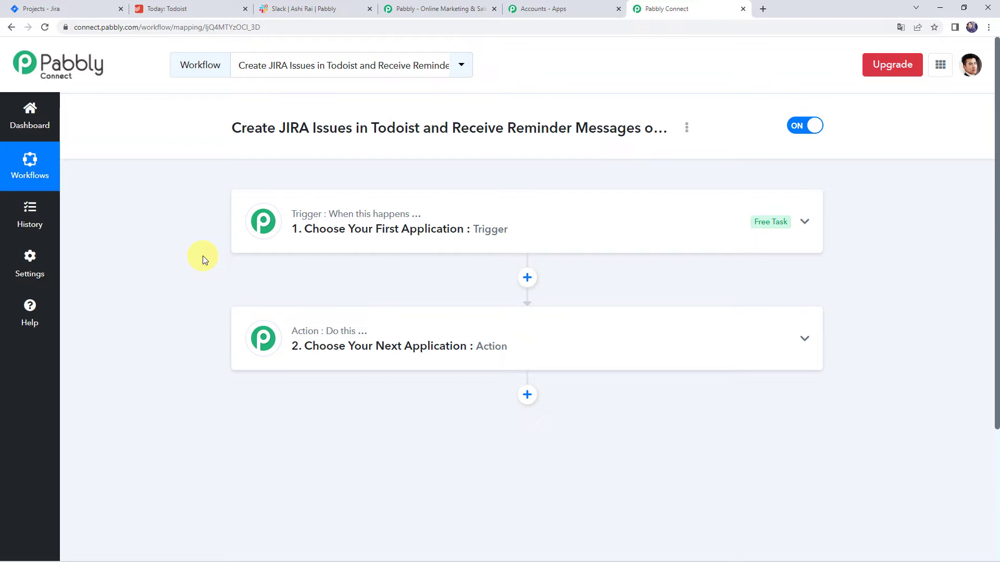
{"action": "left_click", "coordinate": [427, 230]}
{"action": "left_click", "coordinate": [328, 304]}
{"action": "type", "text": "jira"}
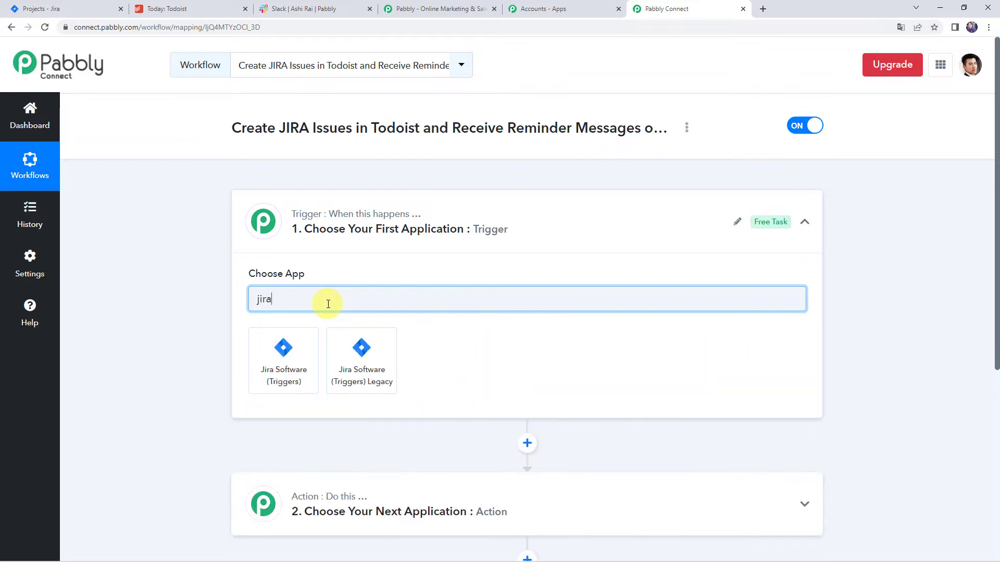
{"action": "left_click", "coordinate": [295, 369]}
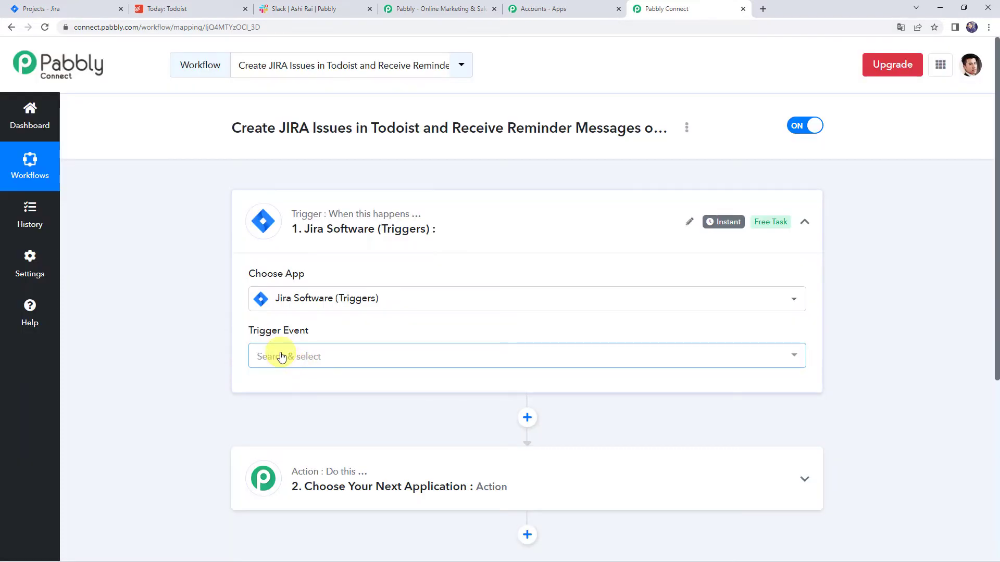
{"action": "left_click", "coordinate": [282, 357]}
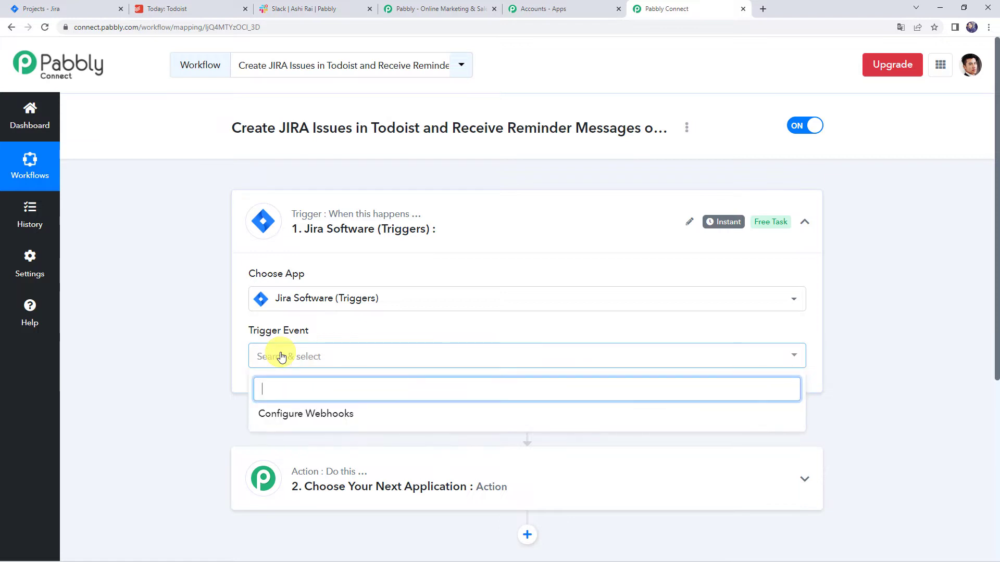
{"action": "left_click", "coordinate": [297, 417]}
{"action": "scroll", "coordinate": [192, 363], "scroll_direction": "down", "scroll_amount": 3}
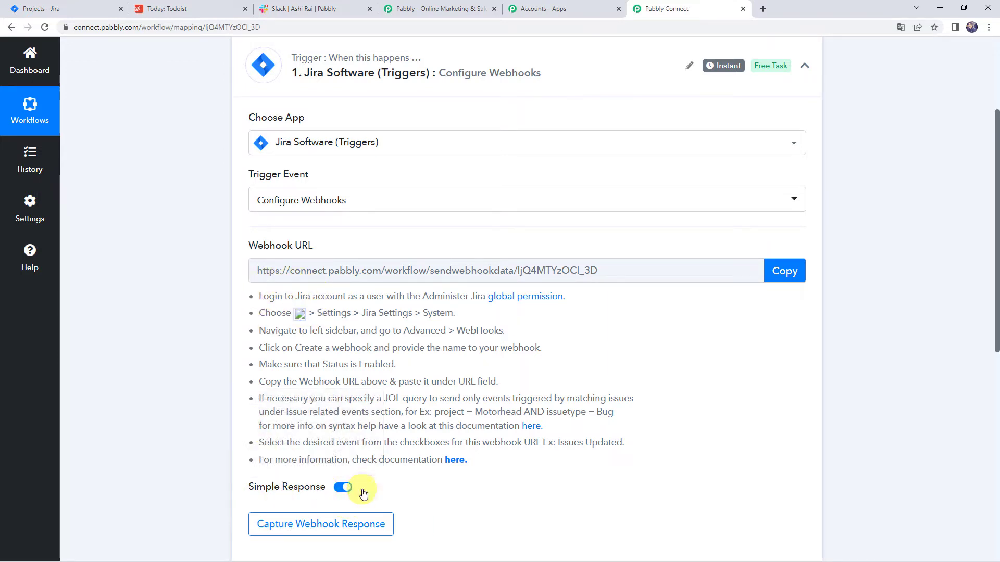
{"action": "left_click", "coordinate": [67, 8]}
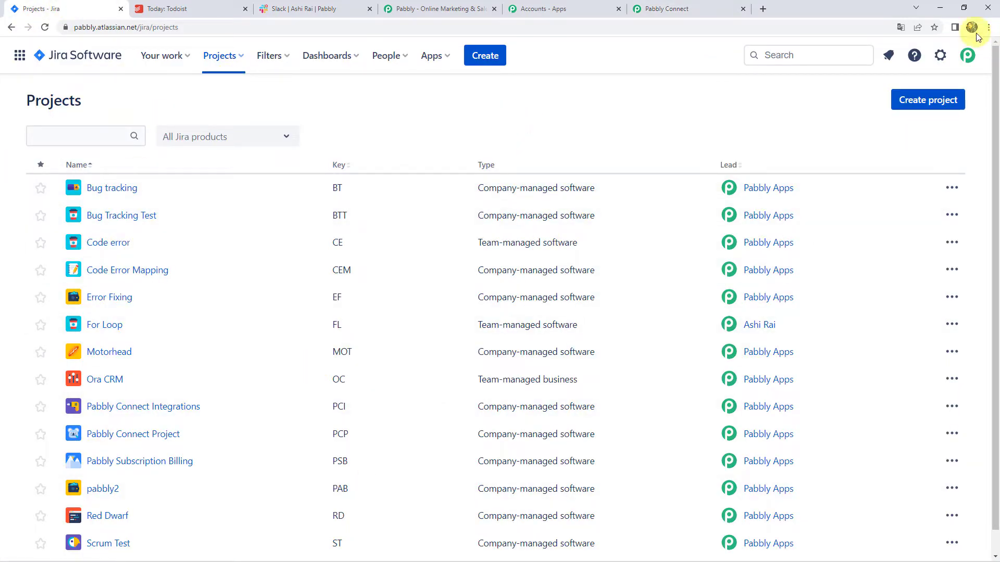
Go to Jira's System > Advanced > WebHooks page and start a new webhook.
{"action": "left_click", "coordinate": [944, 61]}
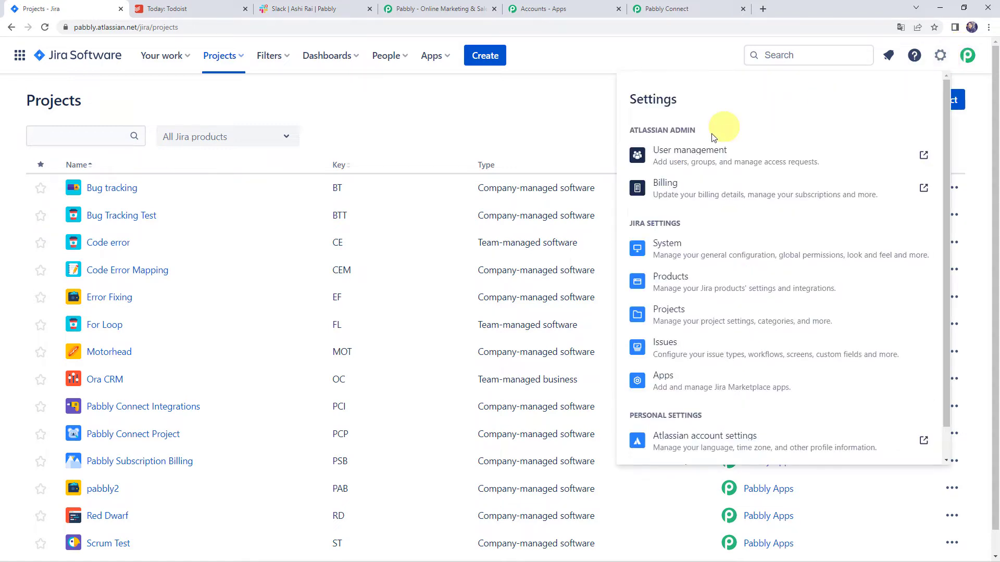
{"action": "left_click", "coordinate": [672, 255]}
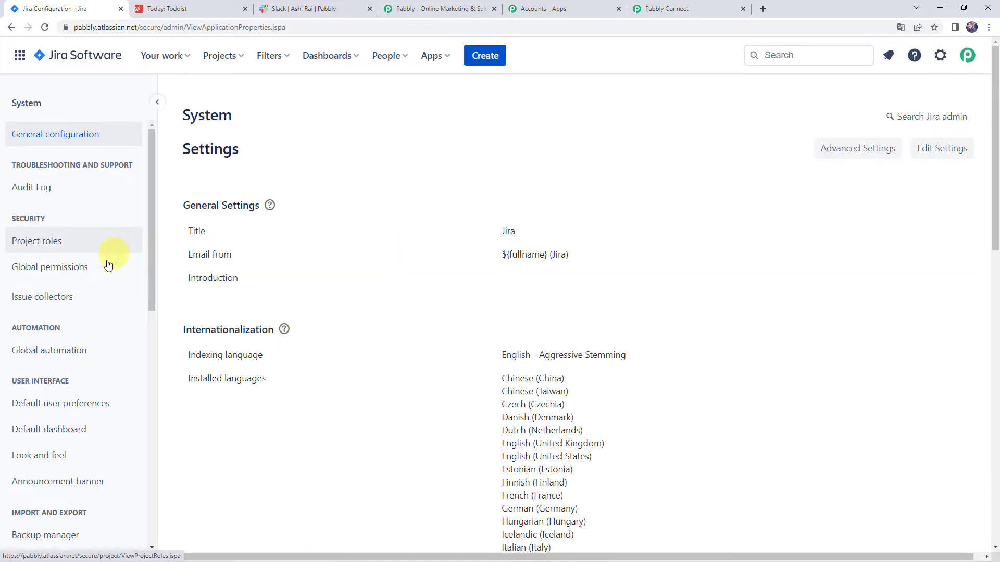
{"action": "scroll", "coordinate": [81, 341], "scroll_direction": "down", "scroll_amount": 7}
{"action": "scroll", "coordinate": [74, 343], "scroll_direction": "down", "scroll_amount": 6}
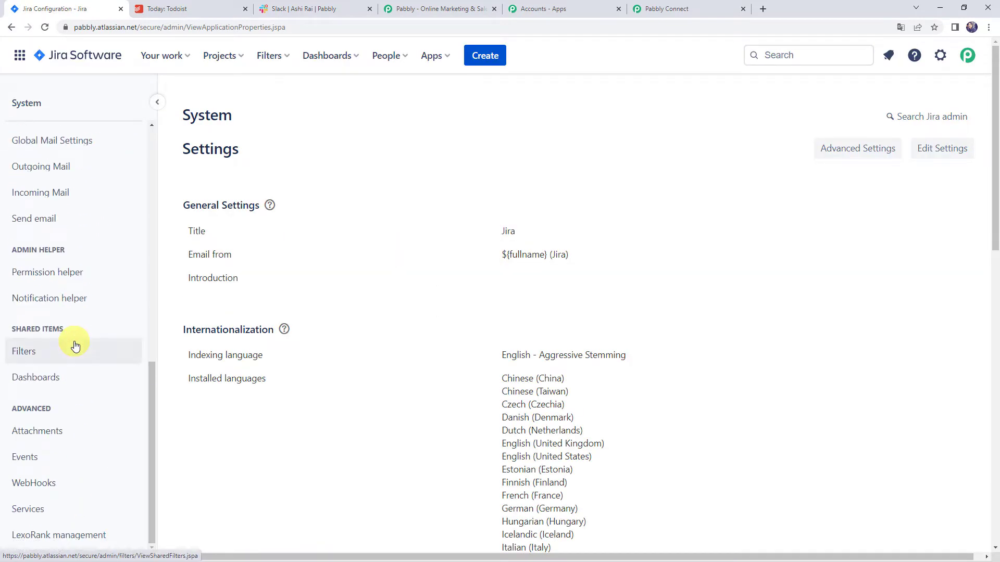
{"action": "left_click", "coordinate": [55, 486]}
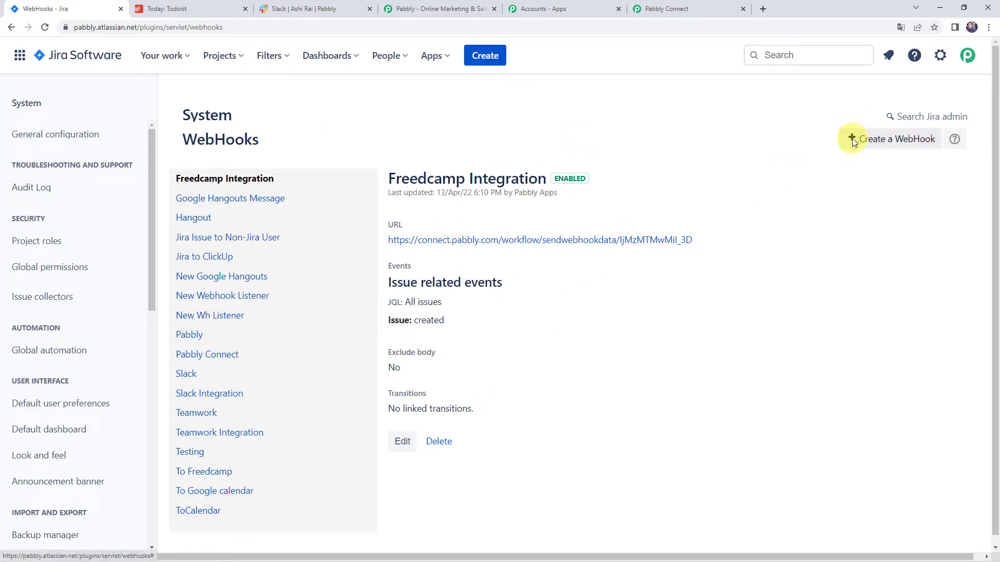
{"action": "left_click", "coordinate": [905, 139]}
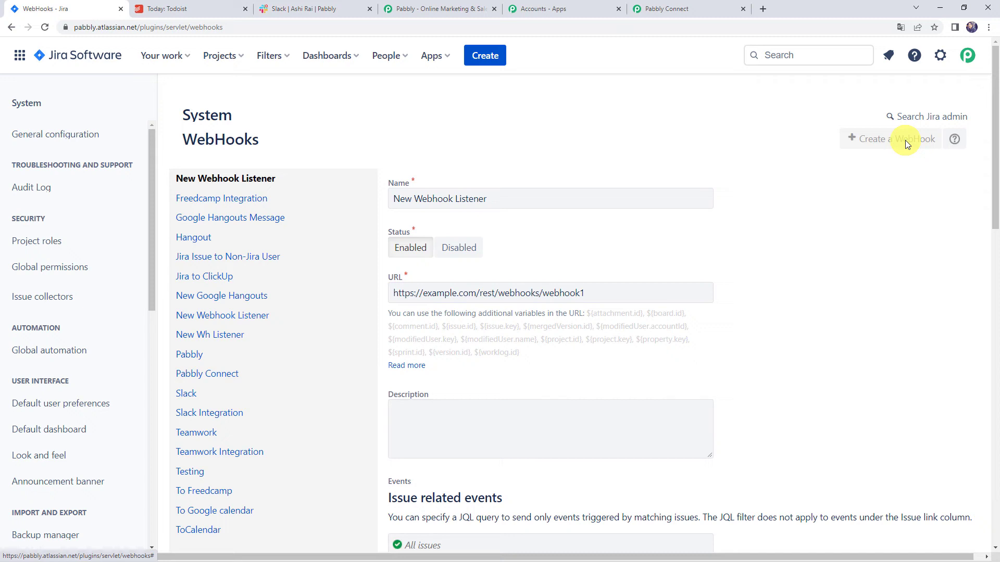
Rename the webhook from 'New Webhook Listener' to 'Jira to Slack Integration'.
{"action": "triple_click", "coordinate": [515, 199]}
{"action": "key", "text": "BackSpace"}
{"action": "type", "text": "Jira to Slack Integration"}
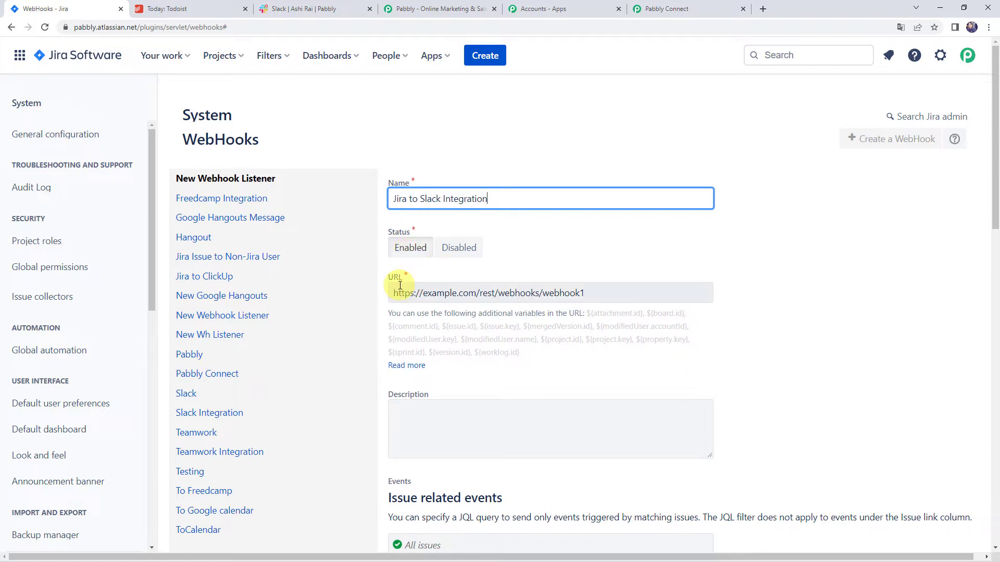
Replace the example URL with the webhook URL copied from Pabbly Connect.
{"action": "left_click_drag", "start_coordinate": [607, 292], "coordinate": [366, 283]}
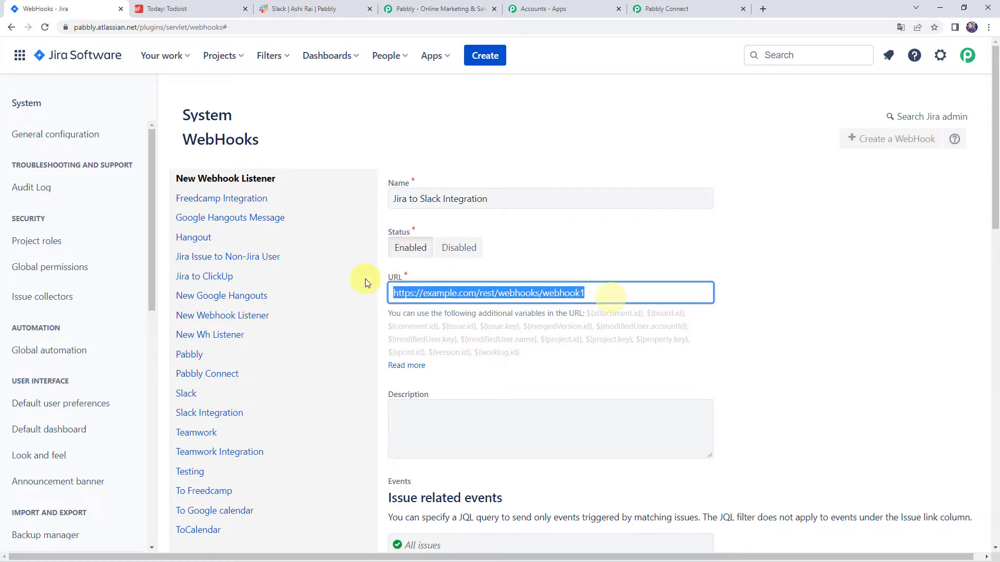
{"action": "key", "text": "BackSpace"}
{"action": "left_click", "coordinate": [698, 9]}
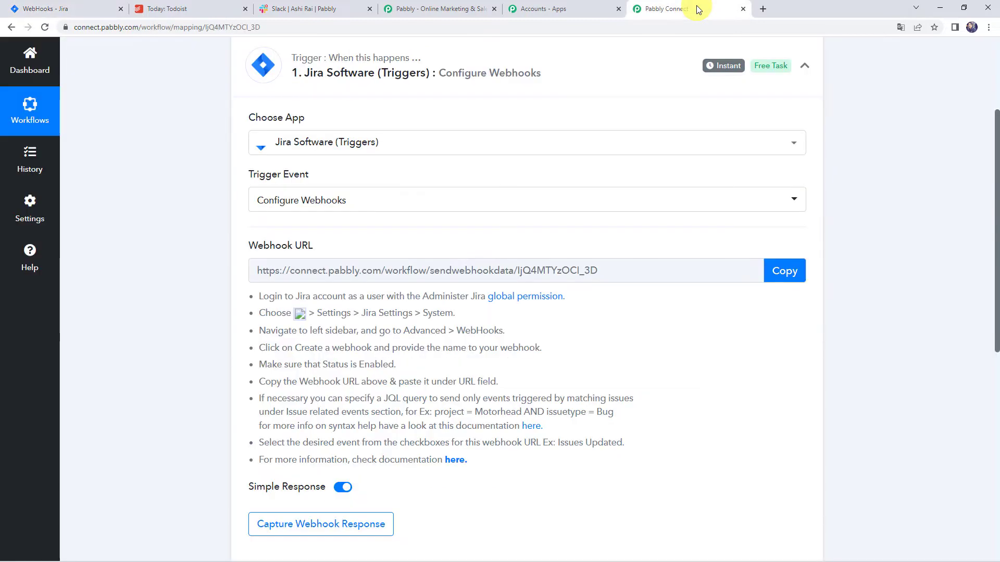
{"action": "left_click", "coordinate": [787, 276]}
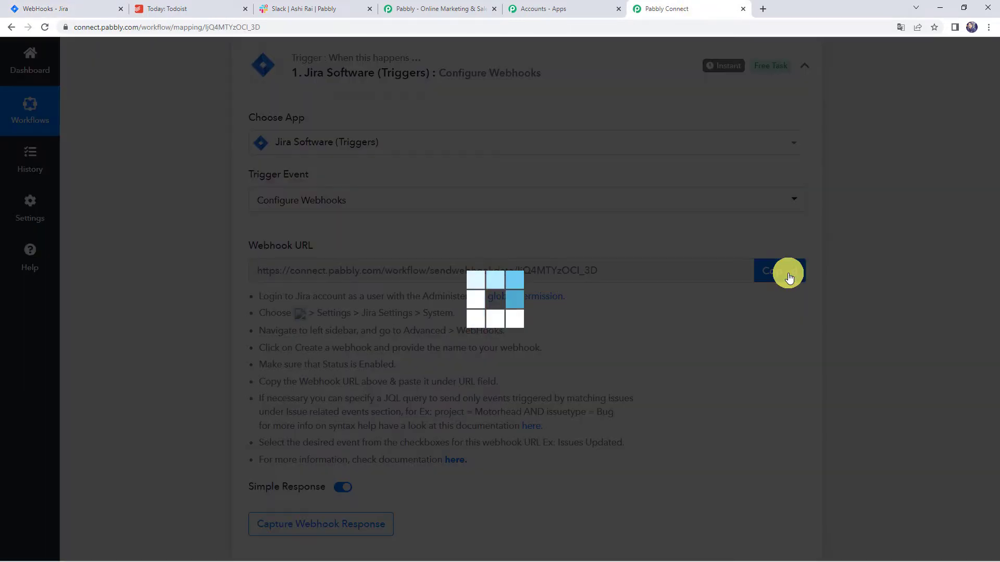
{"action": "left_click", "coordinate": [78, 9]}
{"action": "right_click", "coordinate": [432, 297]}
{"action": "left_click", "coordinate": [457, 376]}
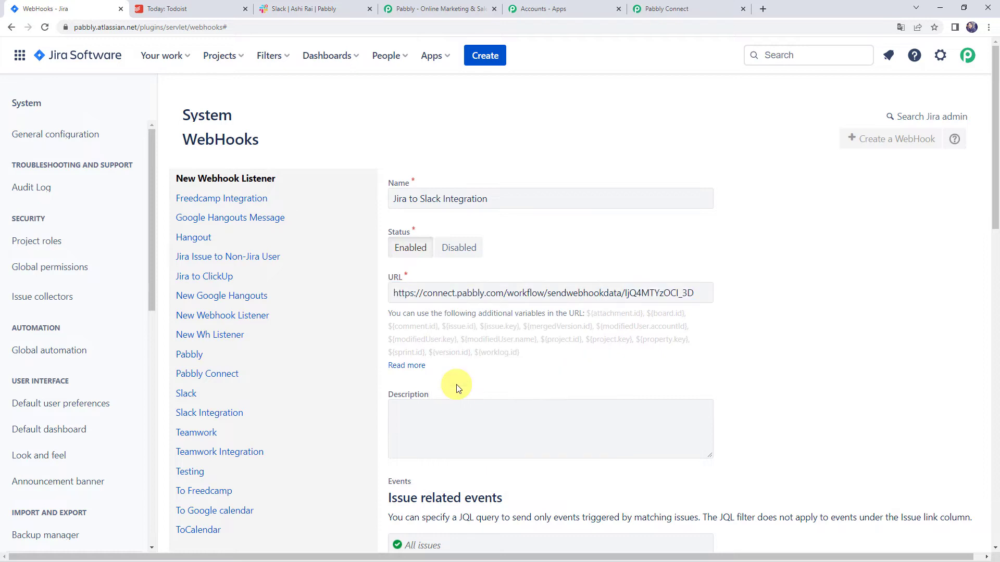
{"action": "scroll", "coordinate": [457, 385], "scroll_direction": "down", "scroll_amount": 4}
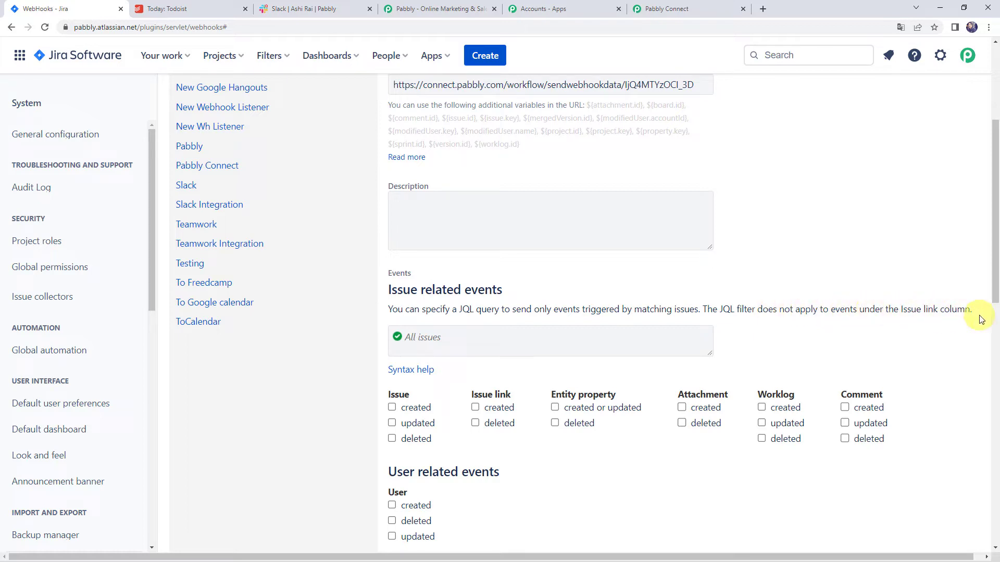
Make the webhook fire on Issue created events.
{"action": "scroll", "coordinate": [571, 397], "scroll_direction": "down", "scroll_amount": 1}
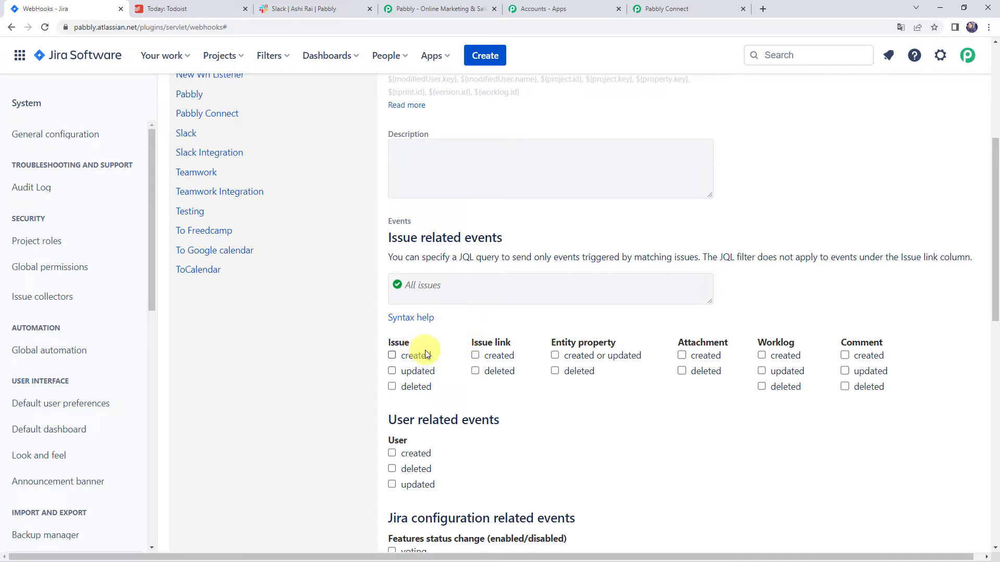
{"action": "left_click", "coordinate": [392, 356]}
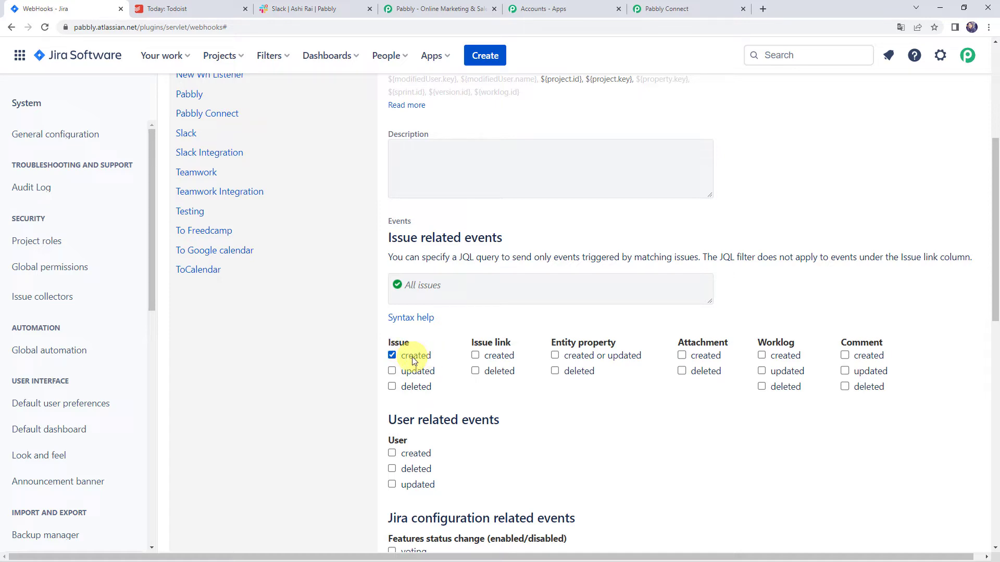
{"action": "left_click", "coordinate": [453, 284]}
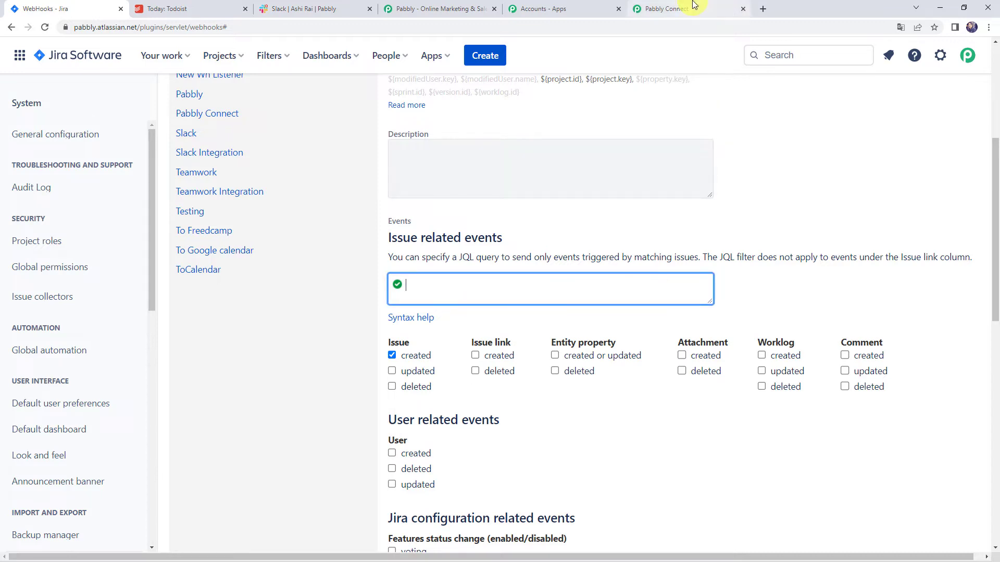
Check the example JQL filter 'project = Motorhead' in Pabbly's webhook instructions.
{"action": "left_click", "coordinate": [672, 8]}
{"action": "scroll", "coordinate": [263, 388], "scroll_direction": "down", "scroll_amount": 1}
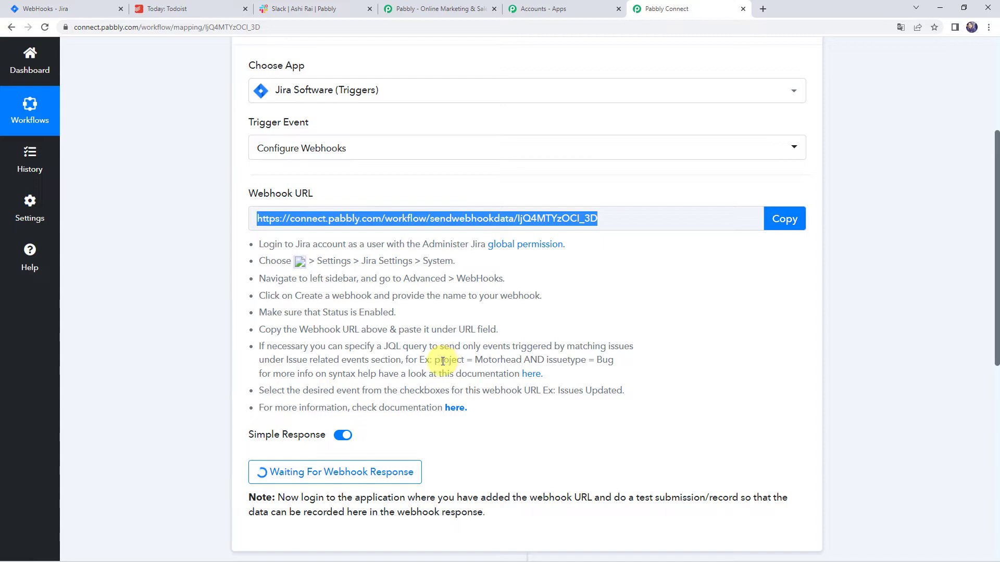
{"action": "left_click_drag", "start_coordinate": [435, 364], "coordinate": [522, 361]}
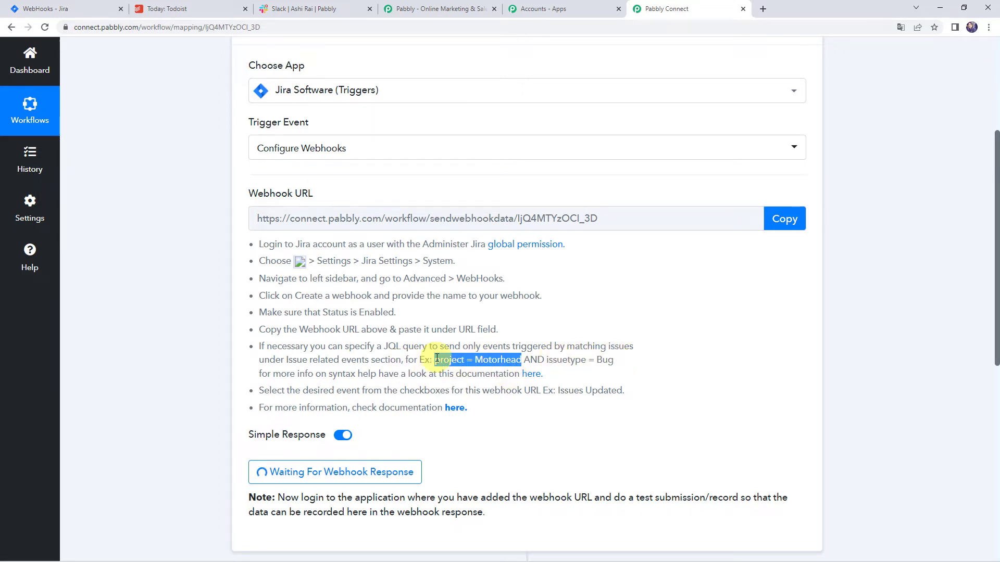
Filter the webhook with JQL project = "Pabbly Connect Integrations" and save it.
{"action": "left_click", "coordinate": [49, 9]}
{"action": "left_click", "coordinate": [440, 276]}
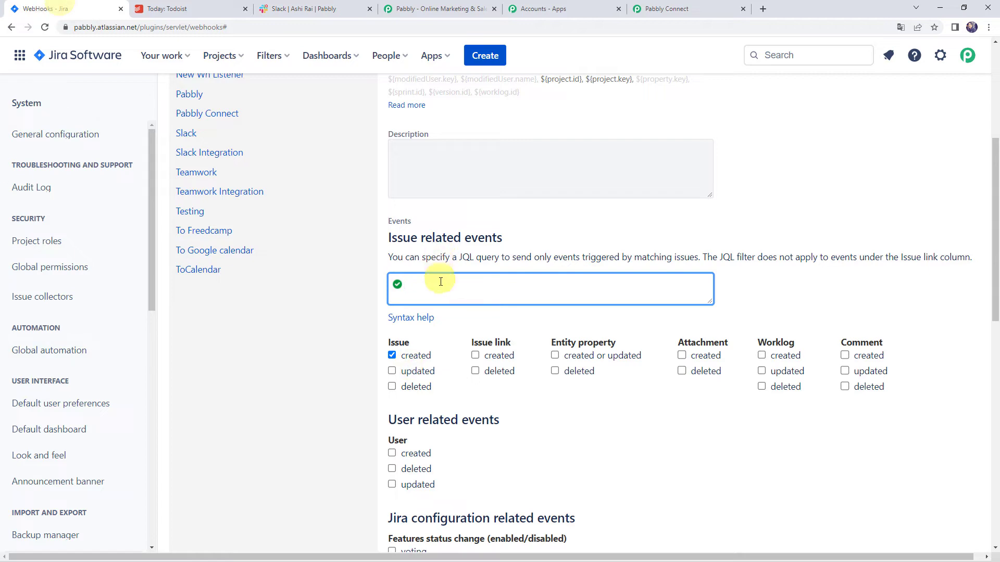
{"action": "type", "text": "pr"}
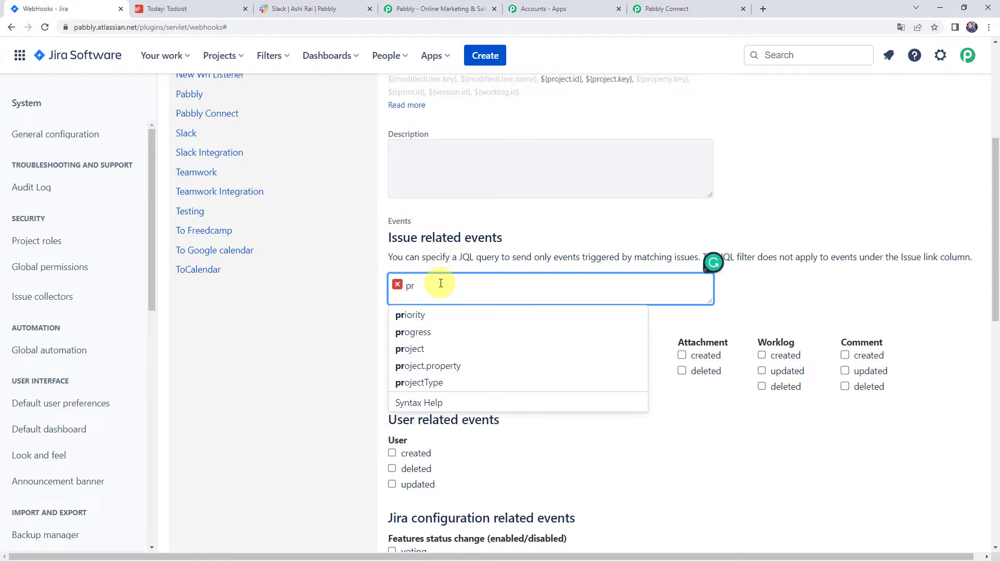
{"action": "type", "text": "oject ="}
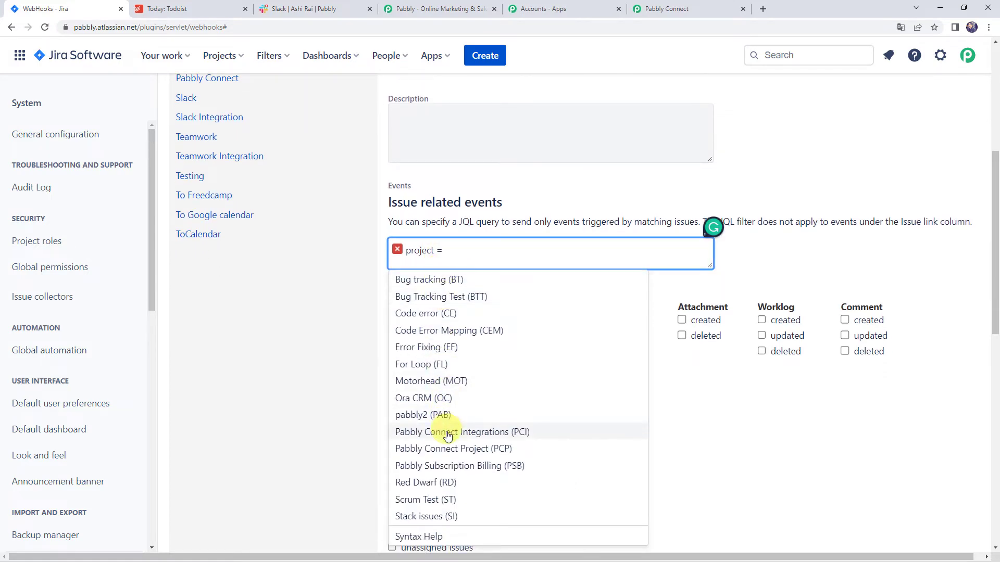
{"action": "left_click", "coordinate": [487, 437]}
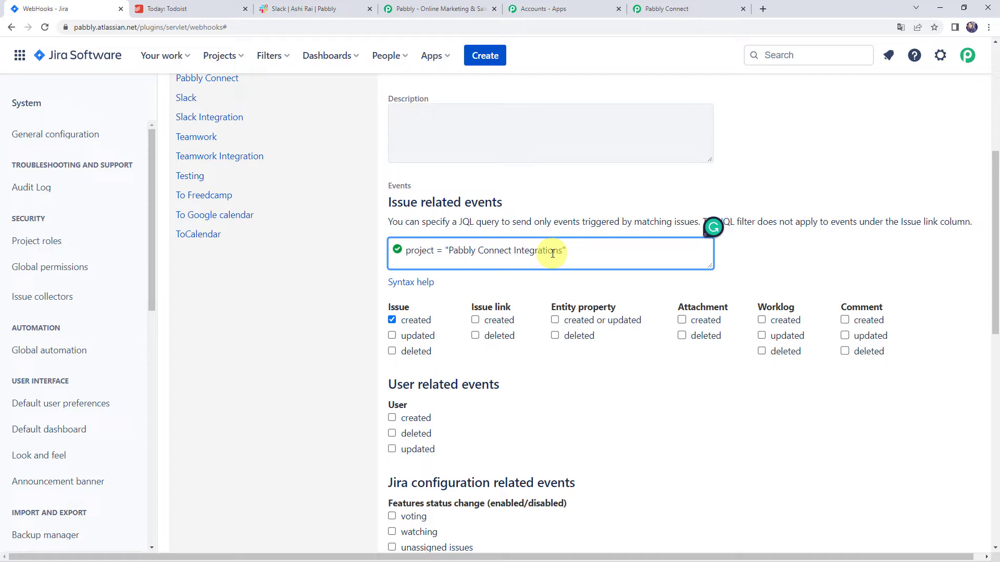
{"action": "scroll", "coordinate": [552, 254], "scroll_direction": "down", "scroll_amount": 9}
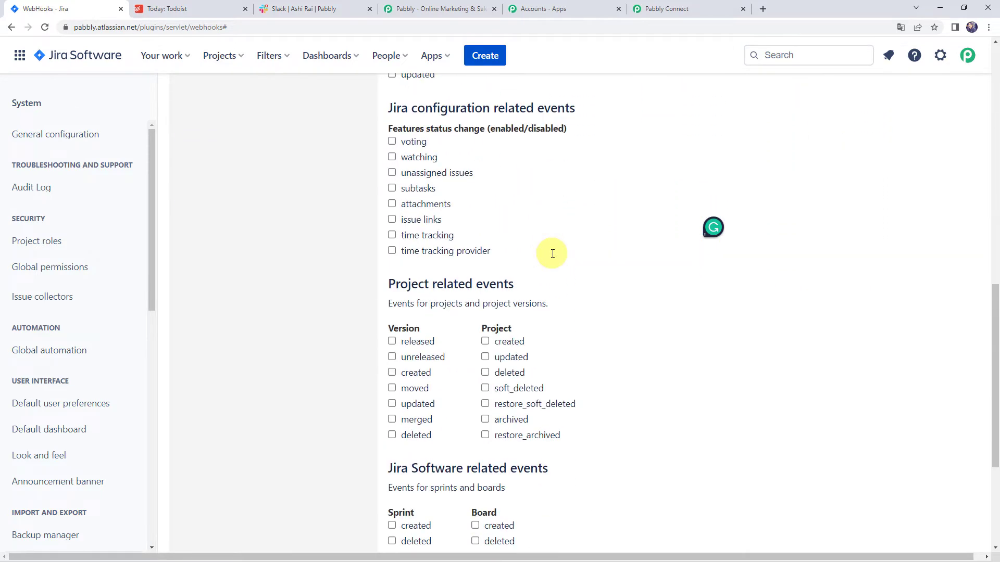
{"action": "scroll", "coordinate": [553, 254], "scroll_direction": "down", "scroll_amount": 2}
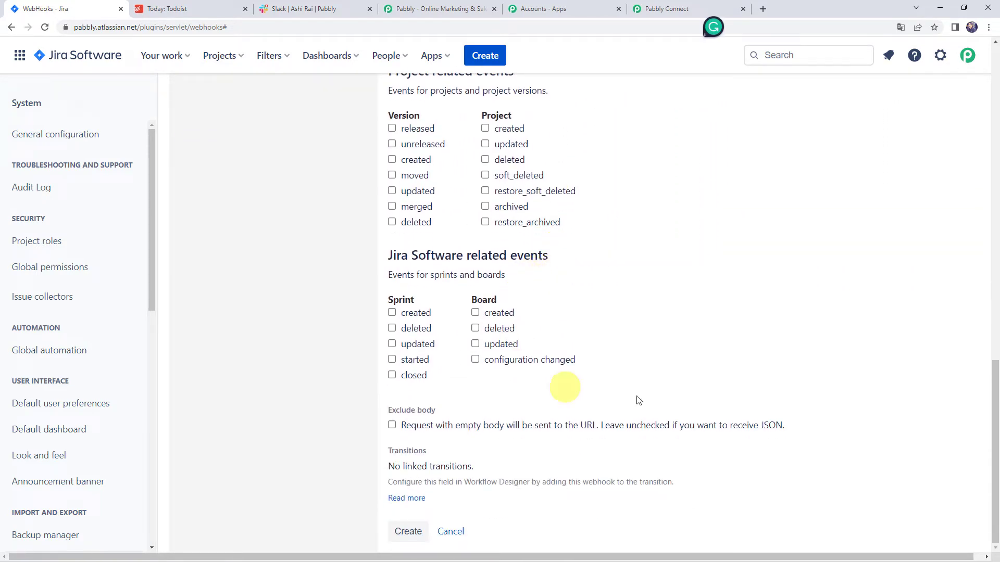
{"action": "left_click", "coordinate": [408, 531]}
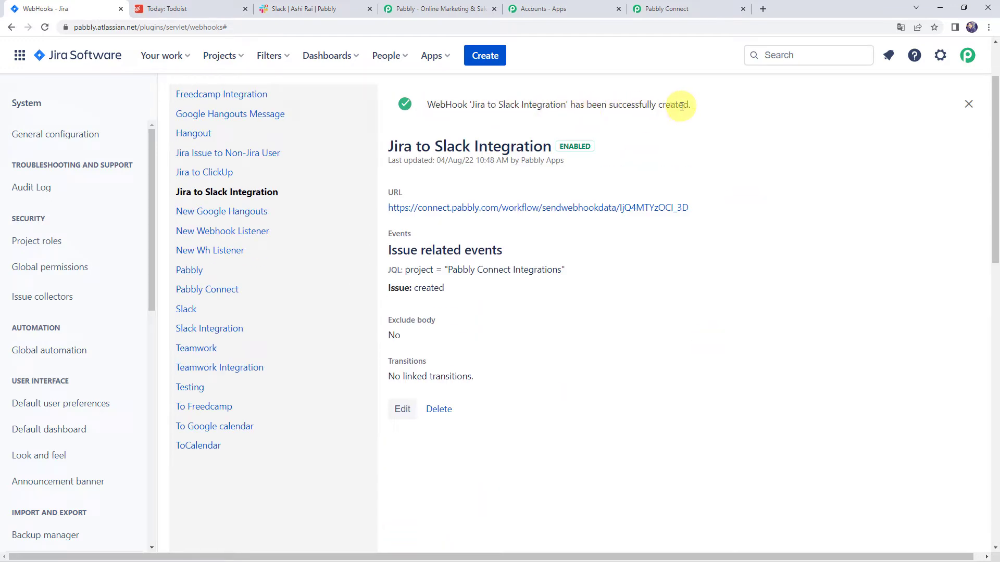
{"action": "left_click", "coordinate": [666, 8]}
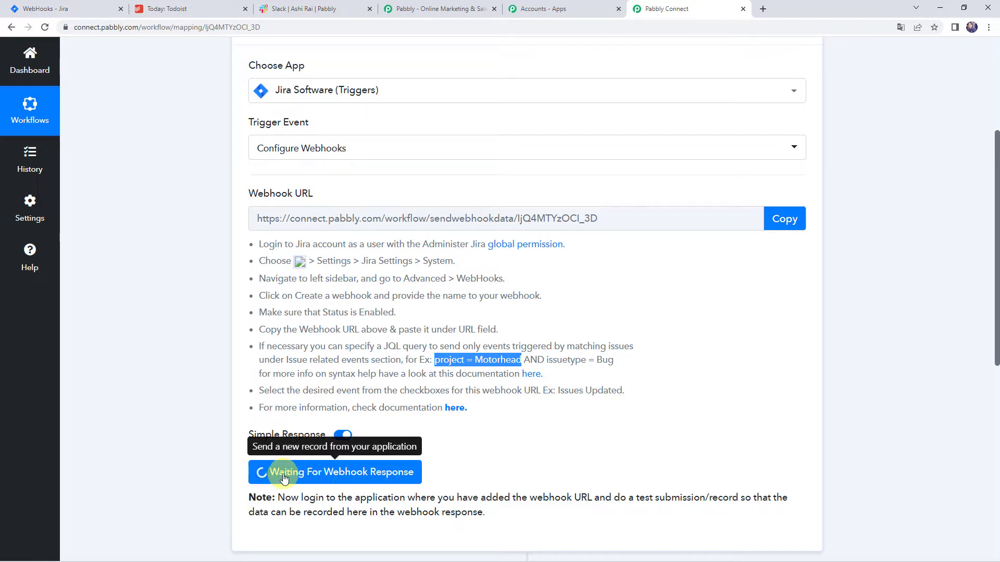
Open the Pabbly Connect Integrations (PCI) project's issues from Jira's Projects menu.
{"action": "left_click", "coordinate": [60, 9]}
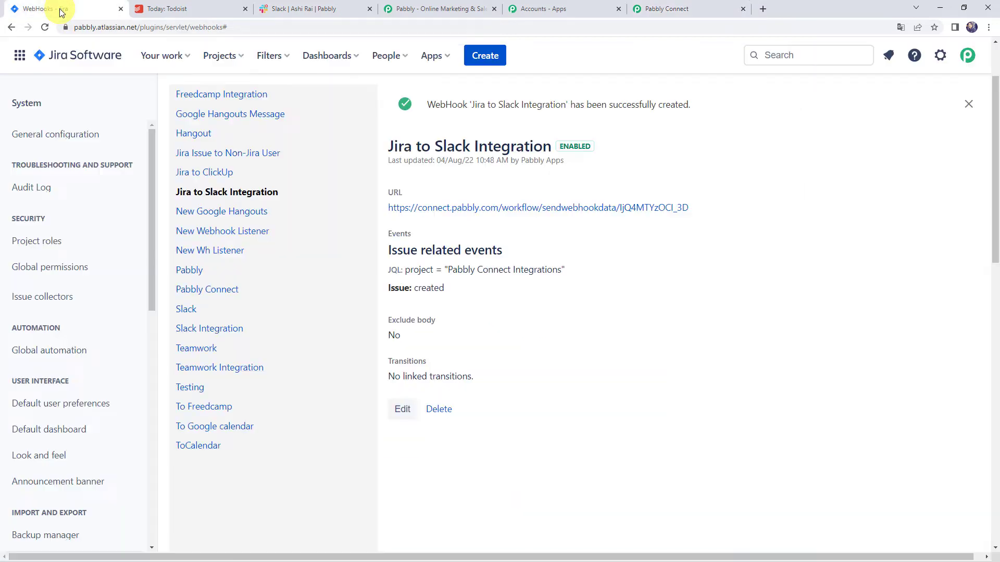
{"action": "left_click", "coordinate": [209, 64]}
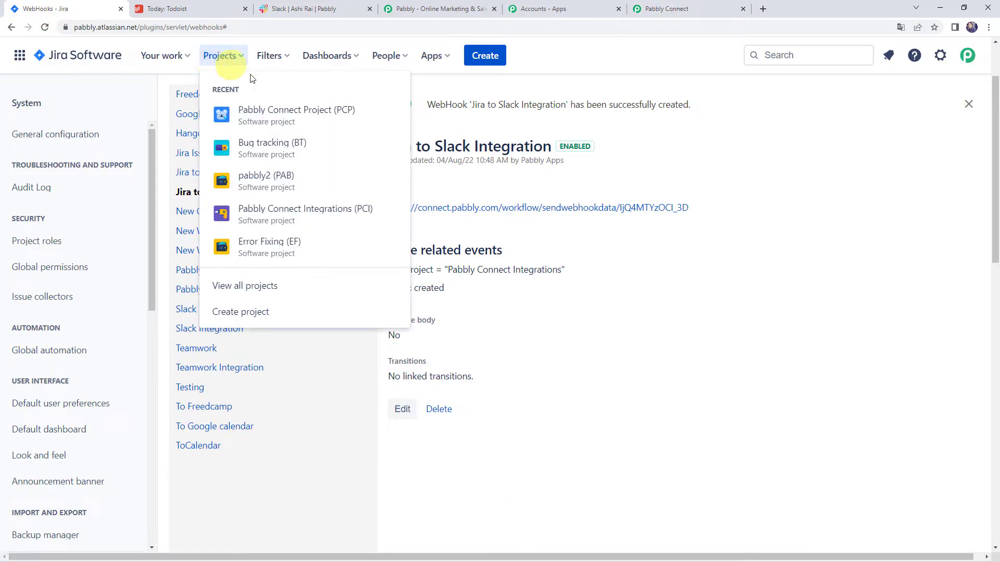
{"action": "scroll", "coordinate": [261, 142], "scroll_direction": "down", "scroll_amount": 2}
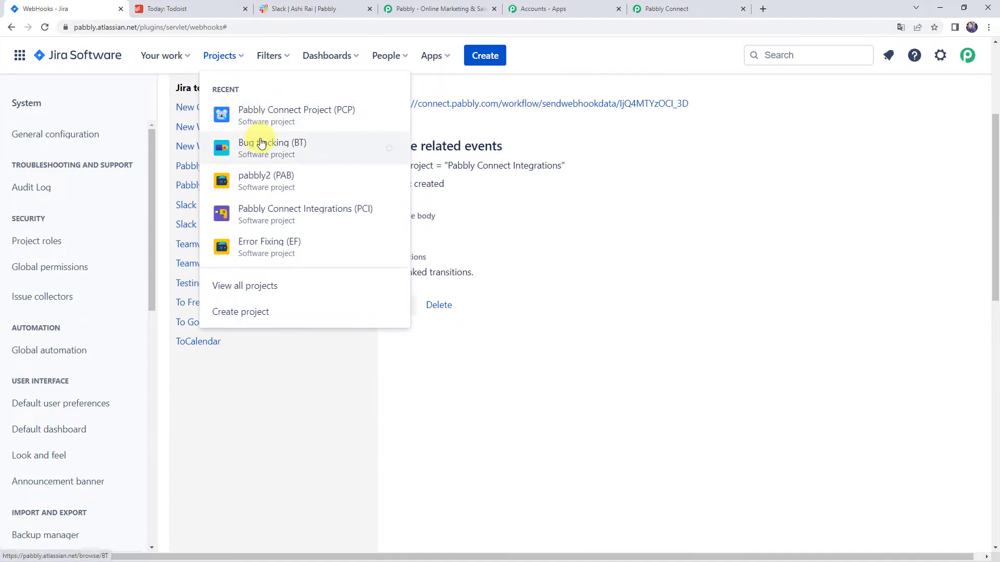
{"action": "left_click", "coordinate": [272, 214]}
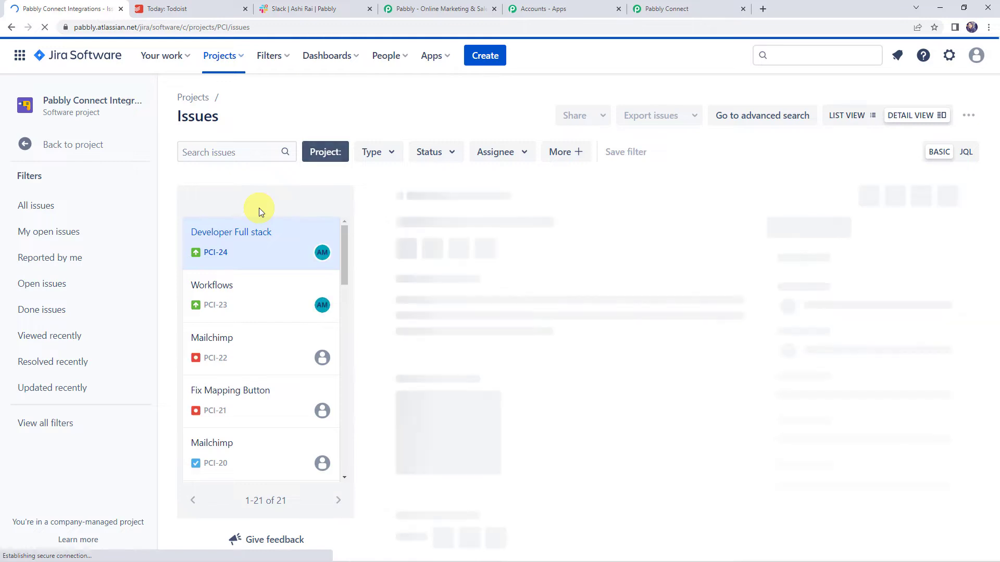
Start a new Task issue 'New Integration Required' describing a Twitter–Airtable integration.
{"action": "left_click", "coordinate": [484, 57]}
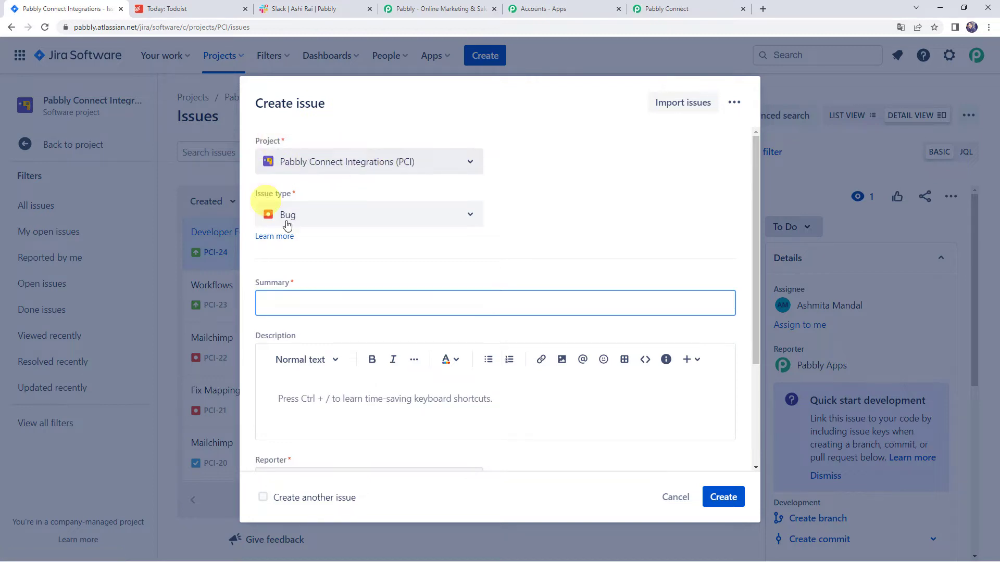
{"action": "left_click", "coordinate": [311, 217]}
{"action": "left_click", "coordinate": [289, 271]}
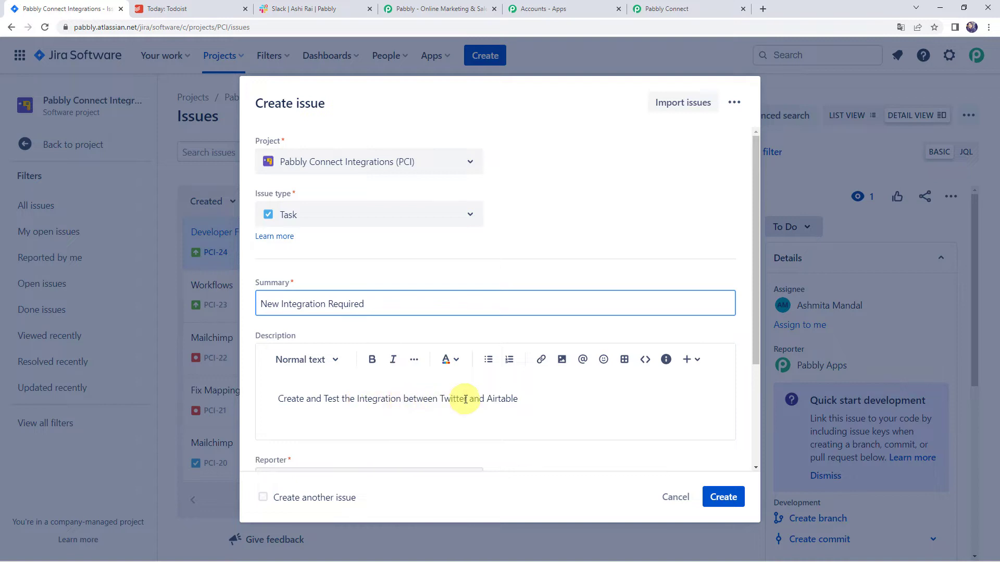
{"action": "left_click", "coordinate": [524, 400]}
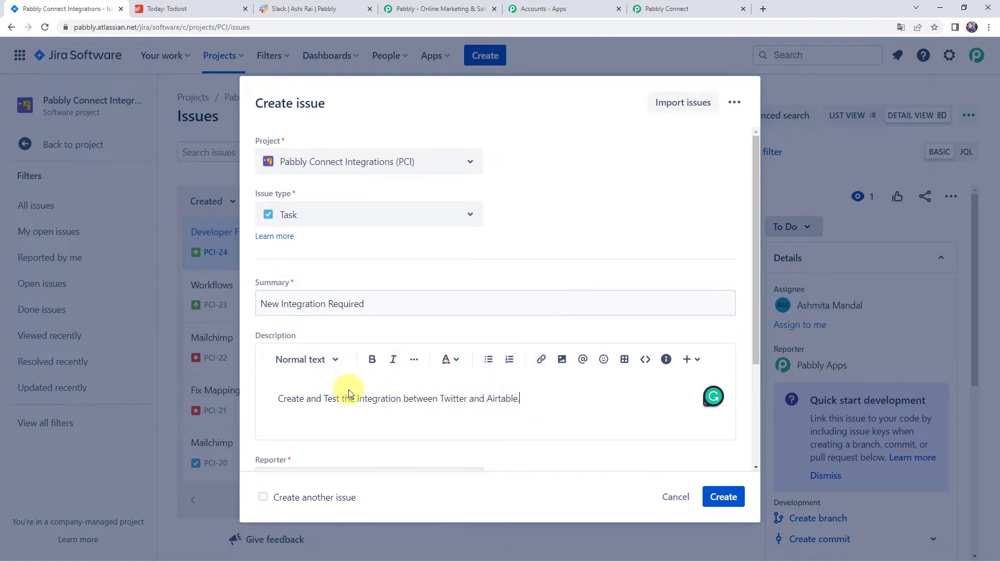
{"action": "scroll", "coordinate": [348, 393], "scroll_direction": "down", "scroll_amount": 3}
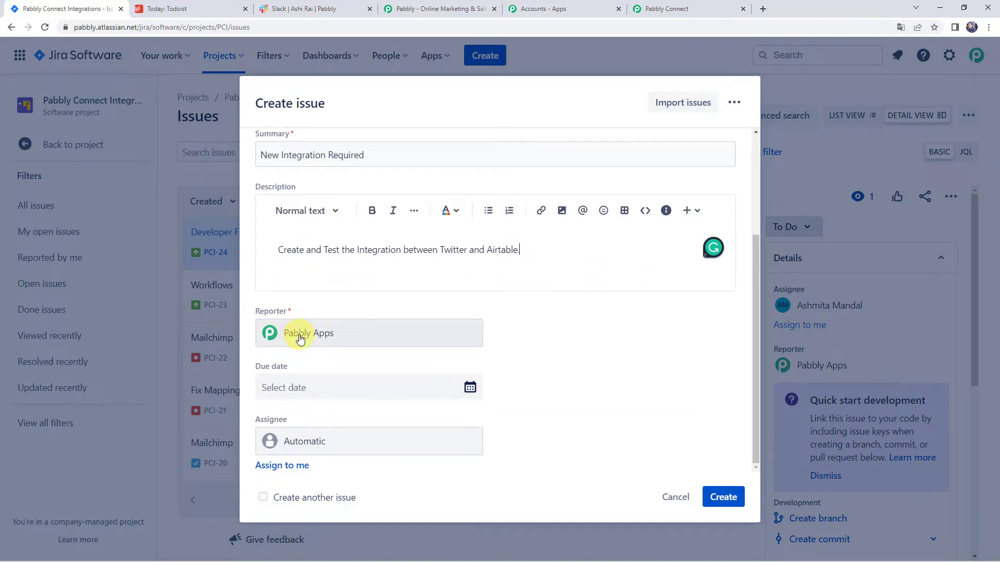
Set the due date to Aug 6, 2022, assign a teammate, create it and open PCI-25.
{"action": "left_click", "coordinate": [362, 393]}
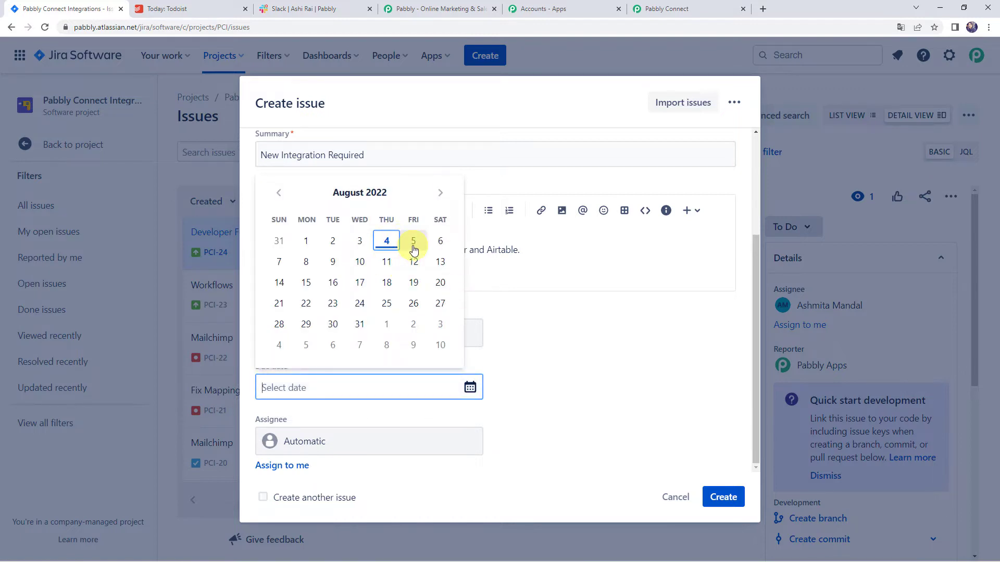
{"action": "left_click", "coordinate": [441, 242]}
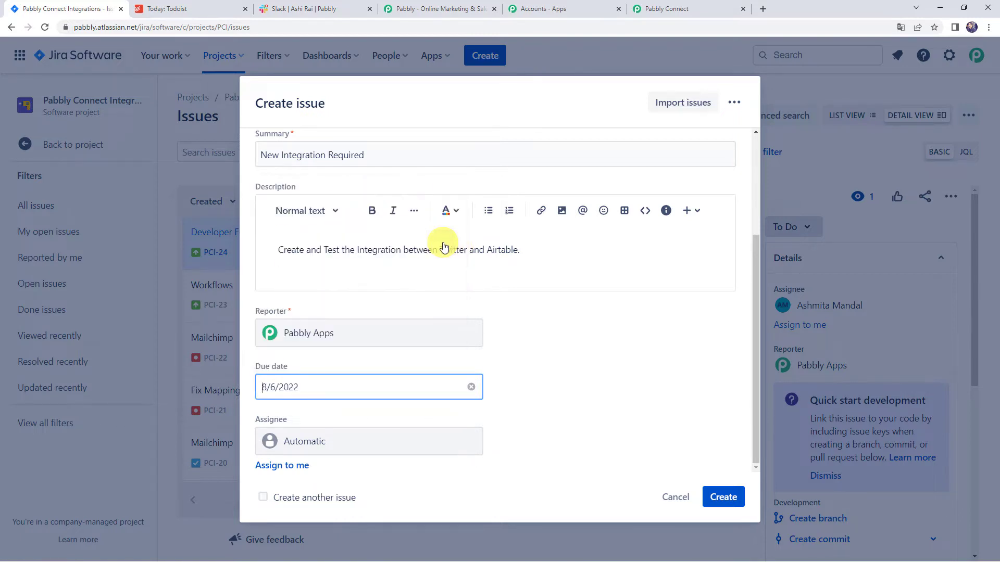
{"action": "left_click", "coordinate": [295, 444]}
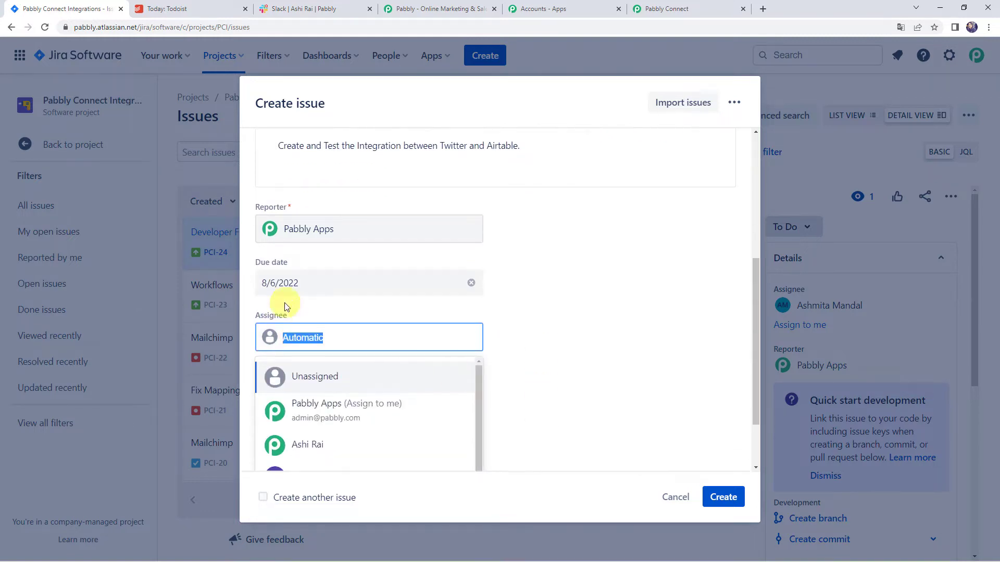
{"action": "left_click", "coordinate": [309, 445]}
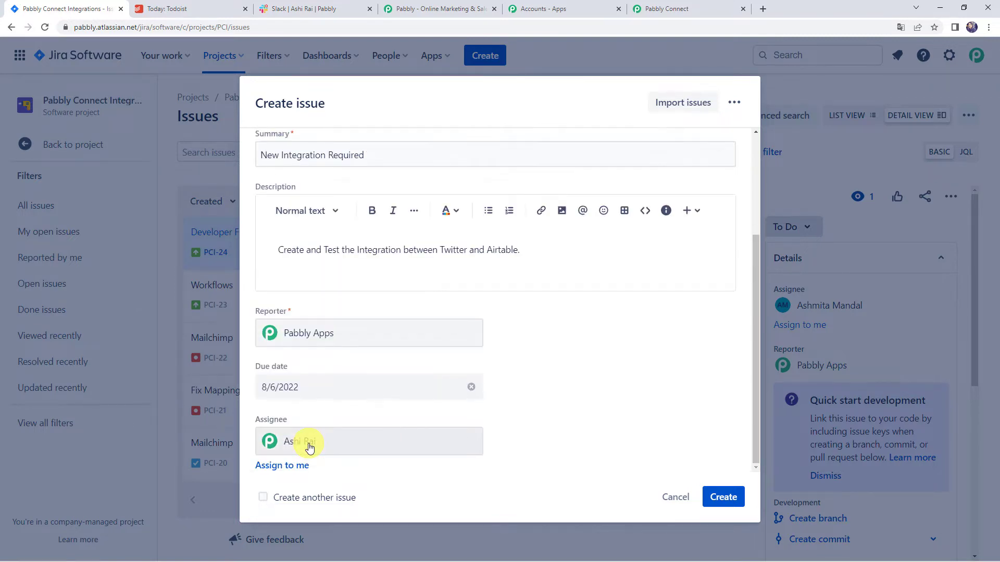
{"action": "left_click", "coordinate": [723, 498]}
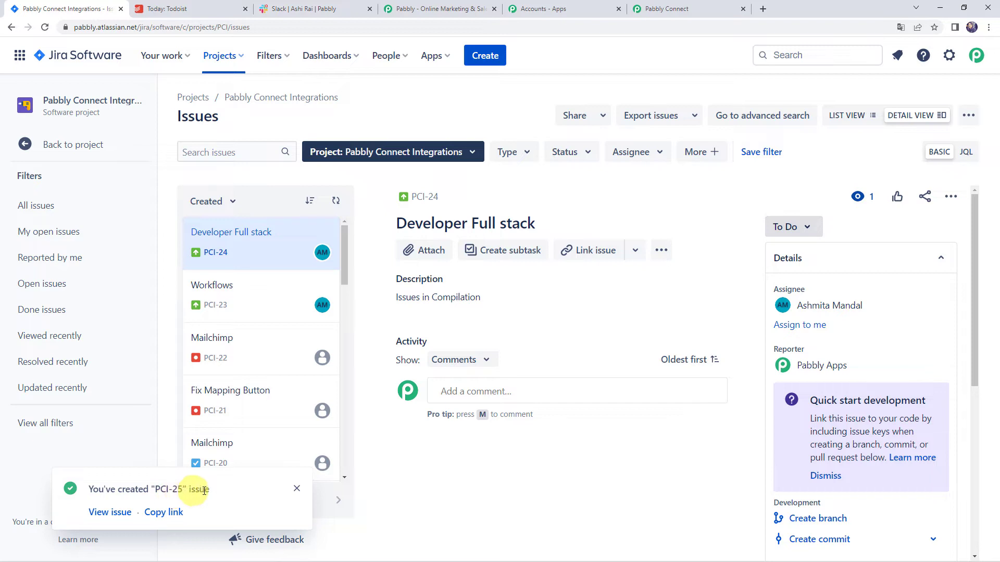
{"action": "left_click", "coordinate": [109, 513]}
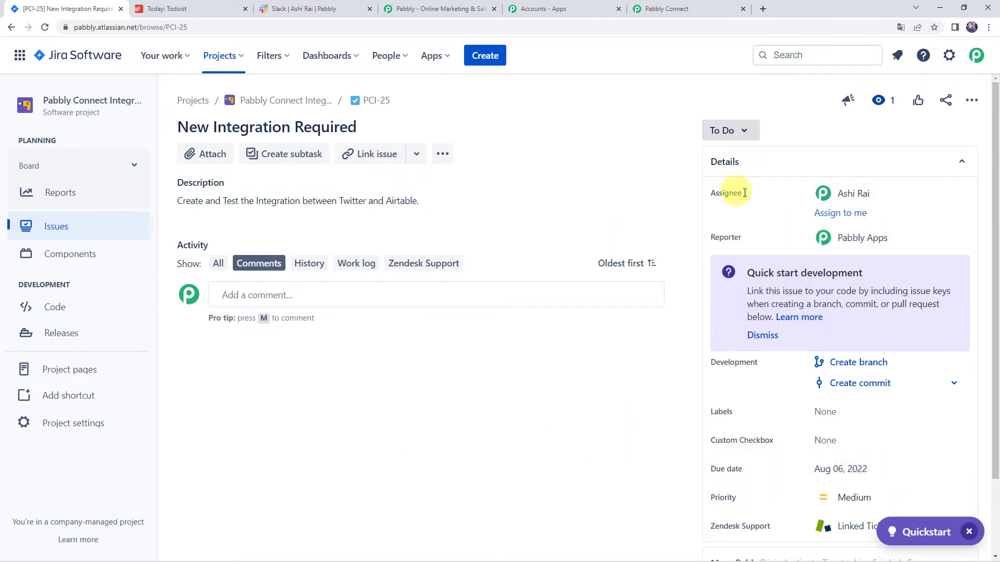
Review the captured webhook Timestamp, User DisplayName and assignee name values in Pabbly Connect.
{"action": "left_click", "coordinate": [672, 7]}
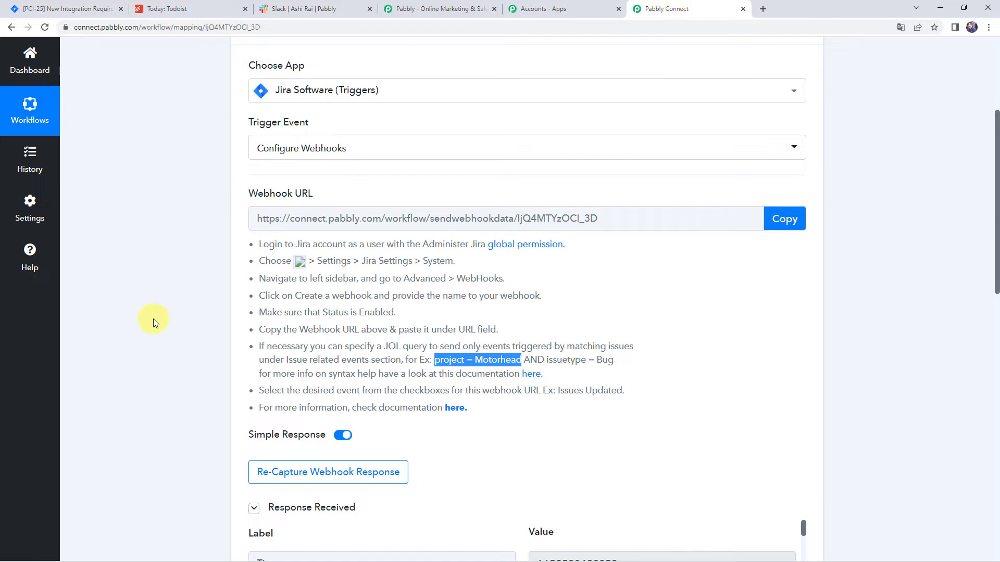
{"action": "scroll", "coordinate": [154, 319], "scroll_direction": "down", "scroll_amount": 6}
{"action": "scroll", "coordinate": [153, 318], "scroll_direction": "down", "scroll_amount": 2}
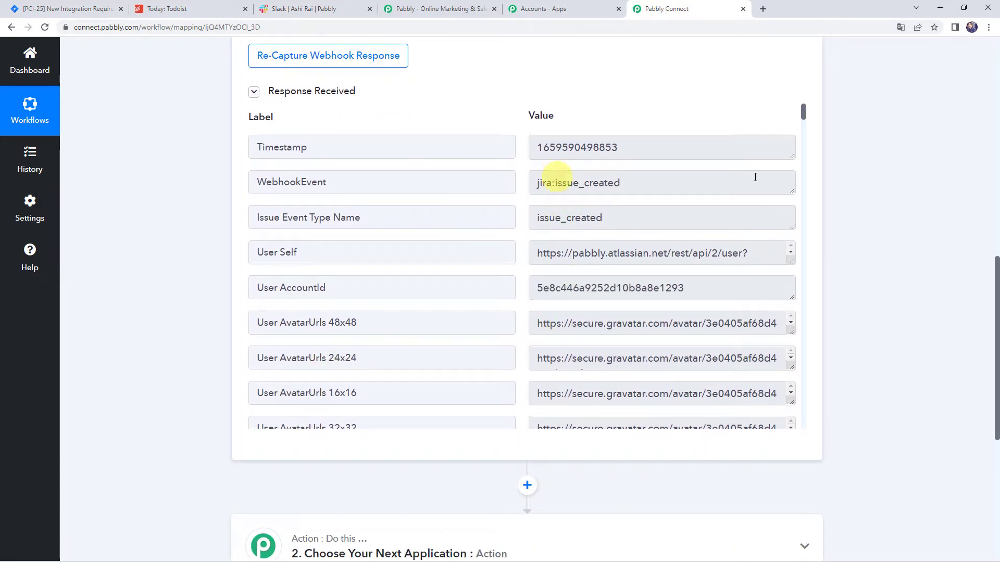
{"action": "left_click_drag", "start_coordinate": [656, 149], "coordinate": [398, 143]}
{"action": "left_click_drag", "start_coordinate": [695, 181], "coordinate": [417, 169]}
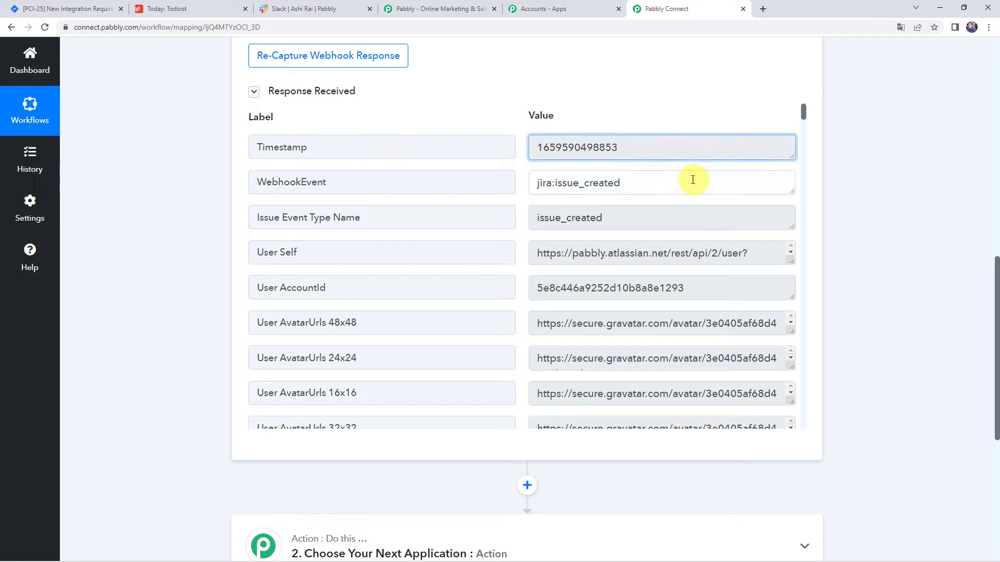
{"action": "scroll", "coordinate": [452, 283], "scroll_direction": "down", "scroll_amount": 5}
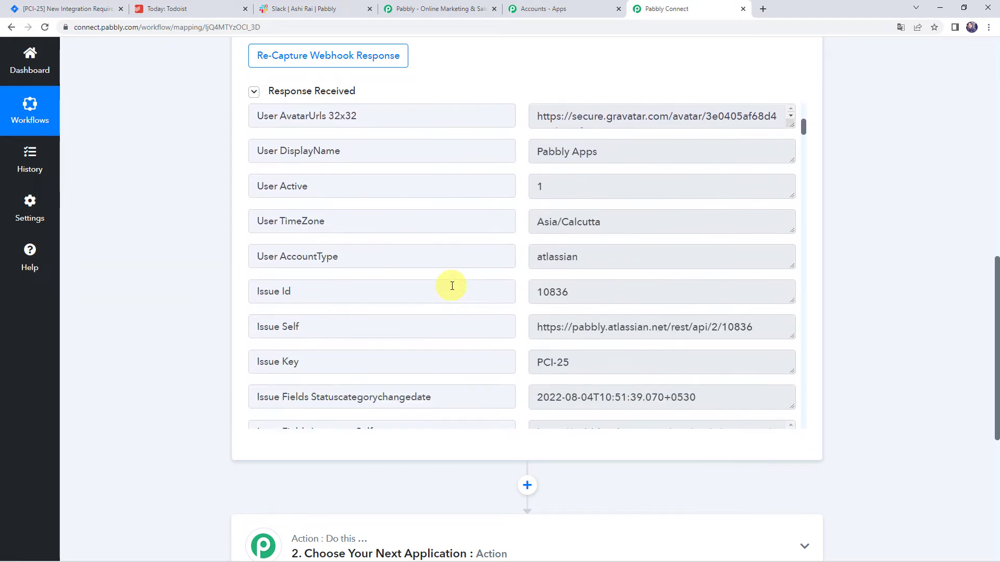
{"action": "left_click_drag", "start_coordinate": [630, 153], "coordinate": [474, 148]}
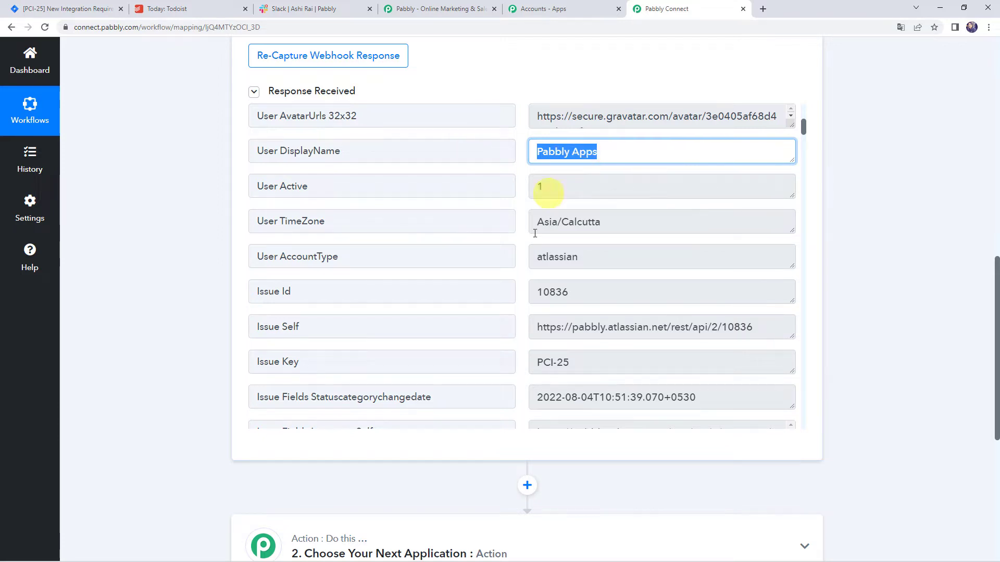
{"action": "scroll", "coordinate": [571, 298], "scroll_direction": "down", "scroll_amount": 1}
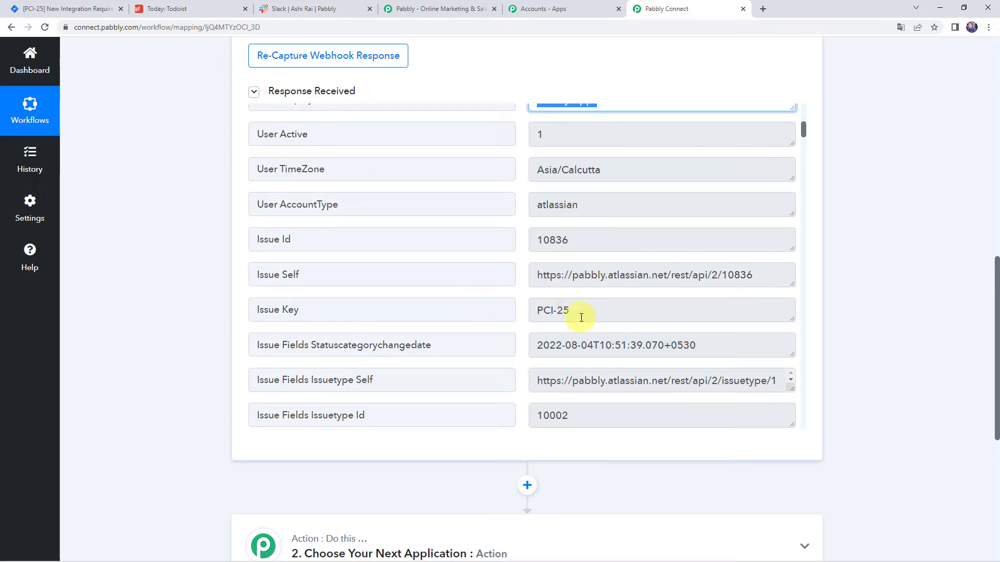
{"action": "scroll", "coordinate": [582, 318], "scroll_direction": "down", "scroll_amount": 2}
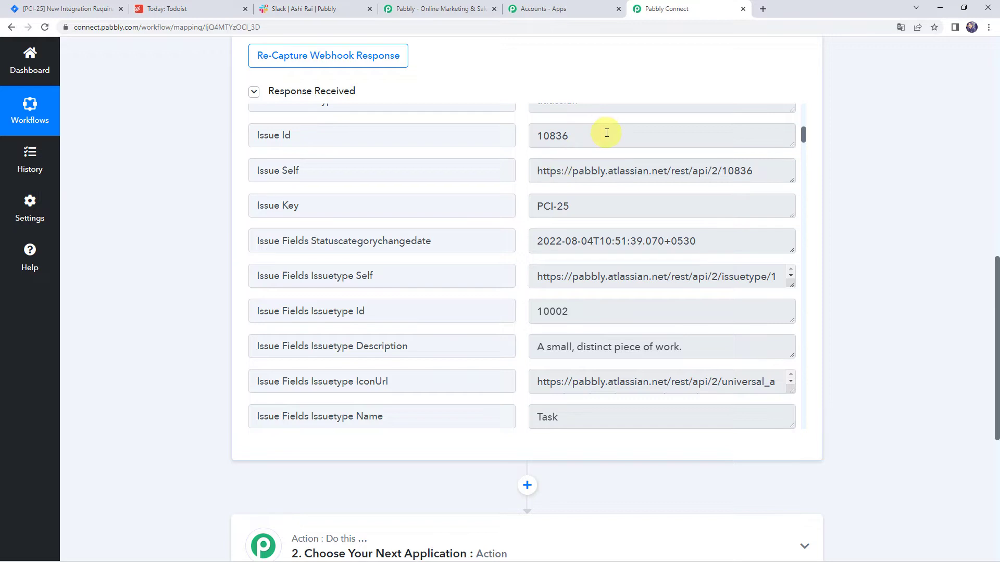
{"action": "left_click_drag", "start_coordinate": [604, 134], "coordinate": [500, 134]}
{"action": "scroll", "coordinate": [452, 289], "scroll_direction": "down", "scroll_amount": 20}
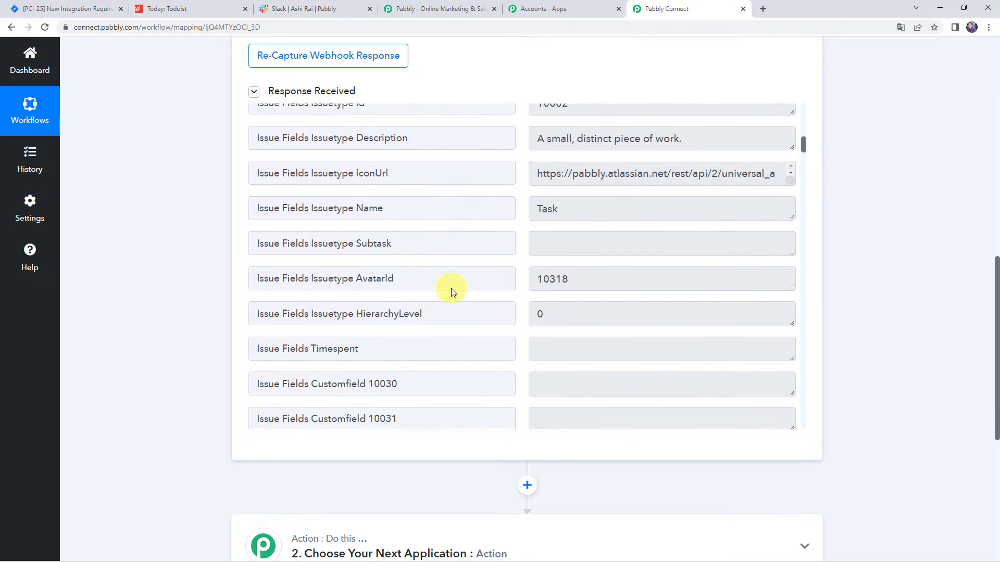
{"action": "scroll", "coordinate": [452, 289], "scroll_direction": "down", "scroll_amount": 15}
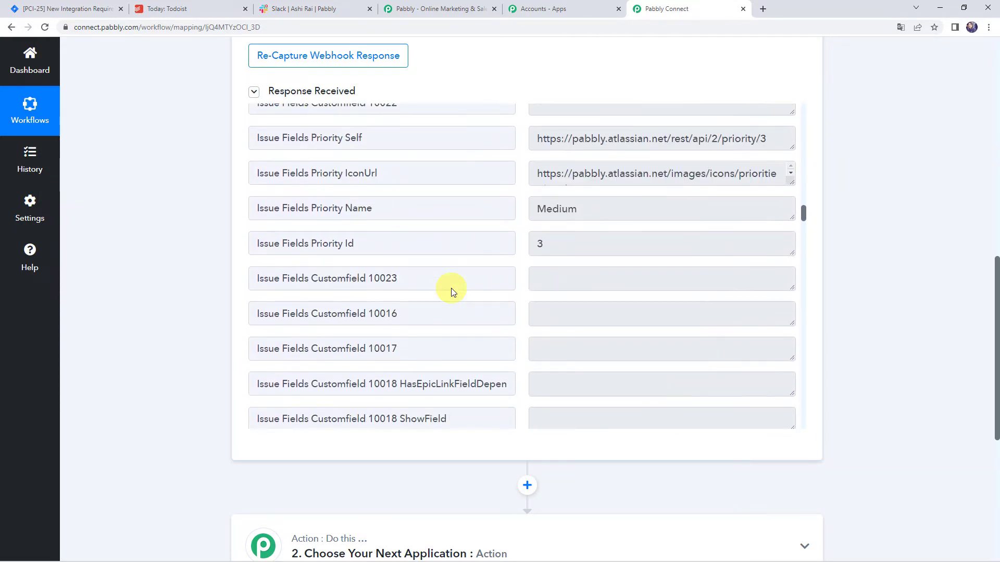
{"action": "scroll", "coordinate": [452, 290], "scroll_direction": "down", "scroll_amount": 15}
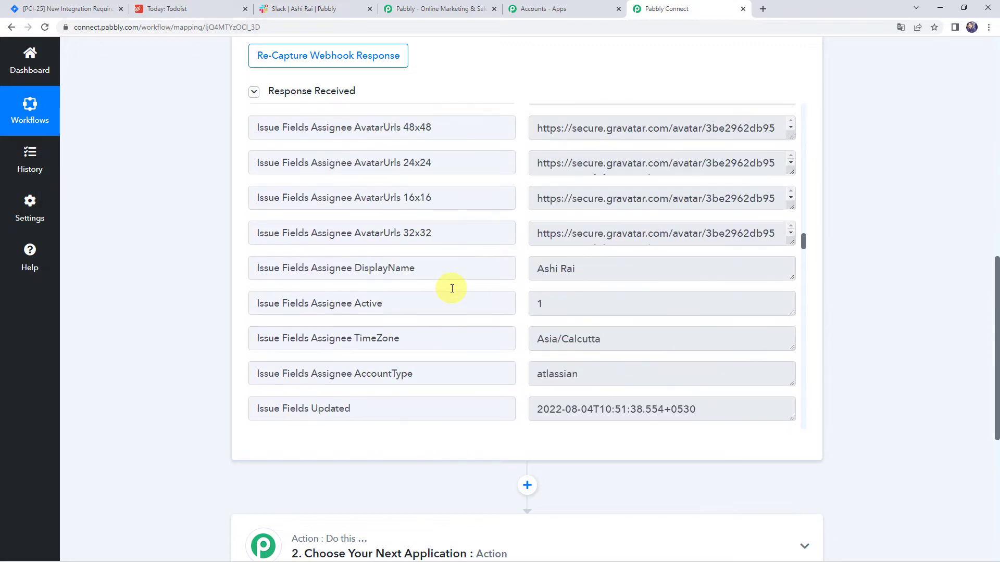
{"action": "scroll", "coordinate": [451, 288], "scroll_direction": "up", "scroll_amount": 4}
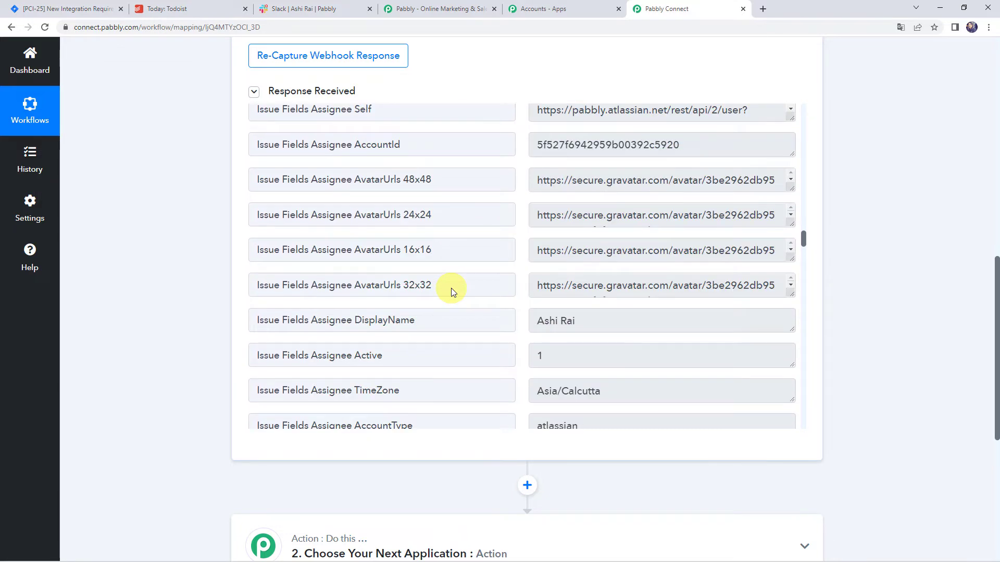
{"action": "scroll", "coordinate": [443, 287], "scroll_direction": "down", "scroll_amount": 1}
{"action": "left_click_drag", "start_coordinate": [301, 269], "coordinate": [578, 270]}
{"action": "triple_click", "coordinate": [610, 266]}
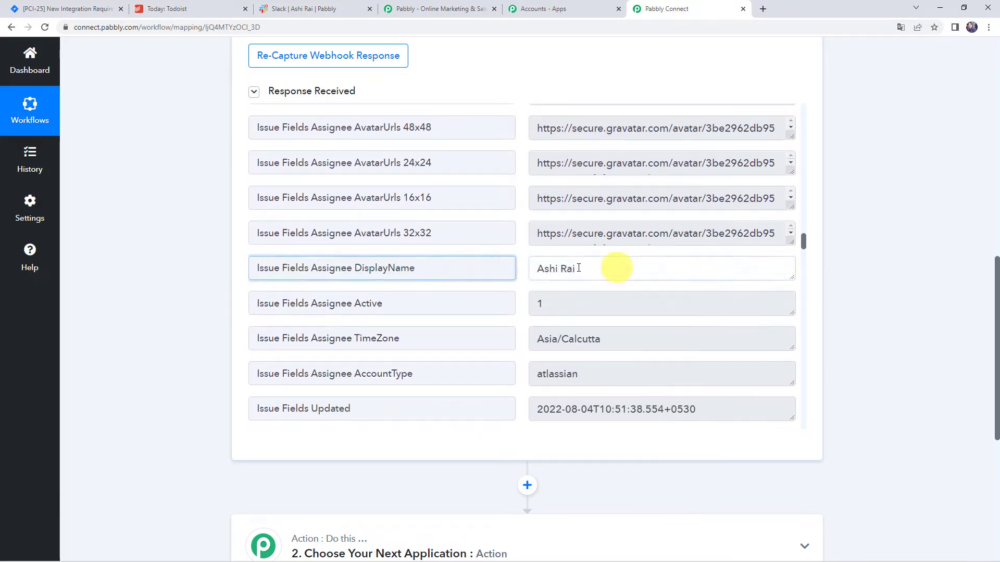
{"action": "scroll", "coordinate": [419, 267], "scroll_direction": "down", "scroll_amount": 3}
{"action": "scroll", "coordinate": [419, 267], "scroll_direction": "down", "scroll_amount": 5}
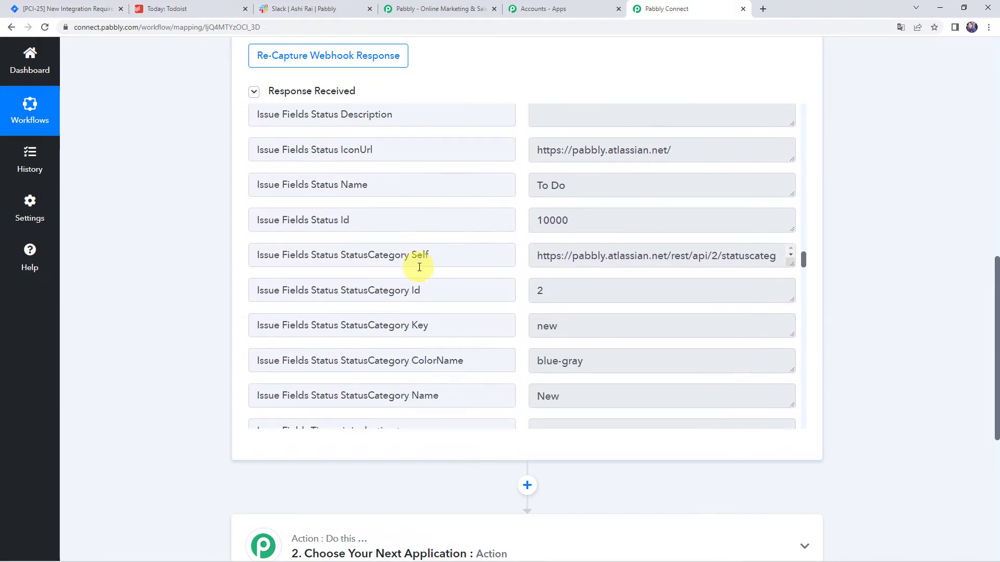
{"action": "scroll", "coordinate": [419, 267], "scroll_direction": "down", "scroll_amount": 6}
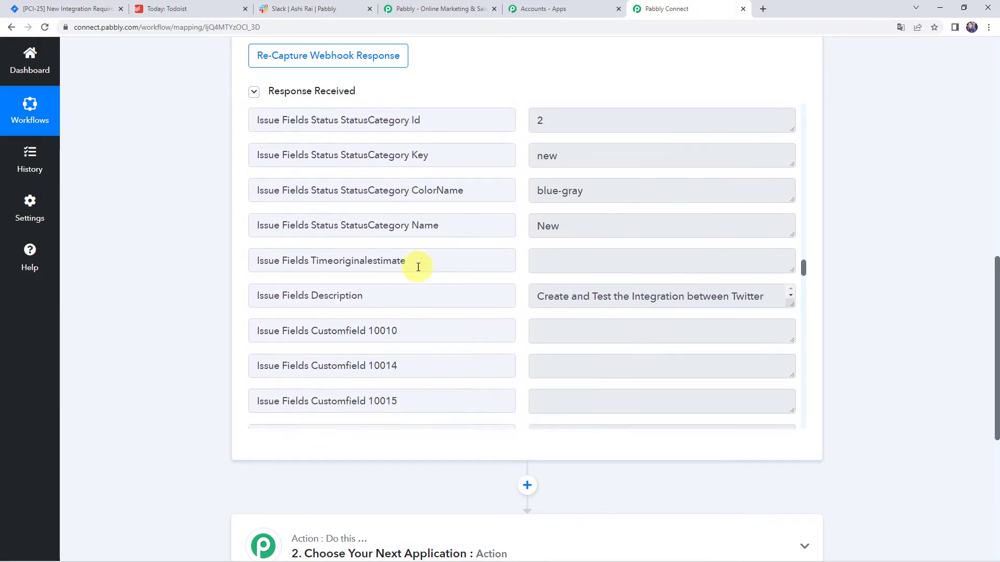
{"action": "scroll", "coordinate": [417, 266], "scroll_direction": "up", "scroll_amount": 1}
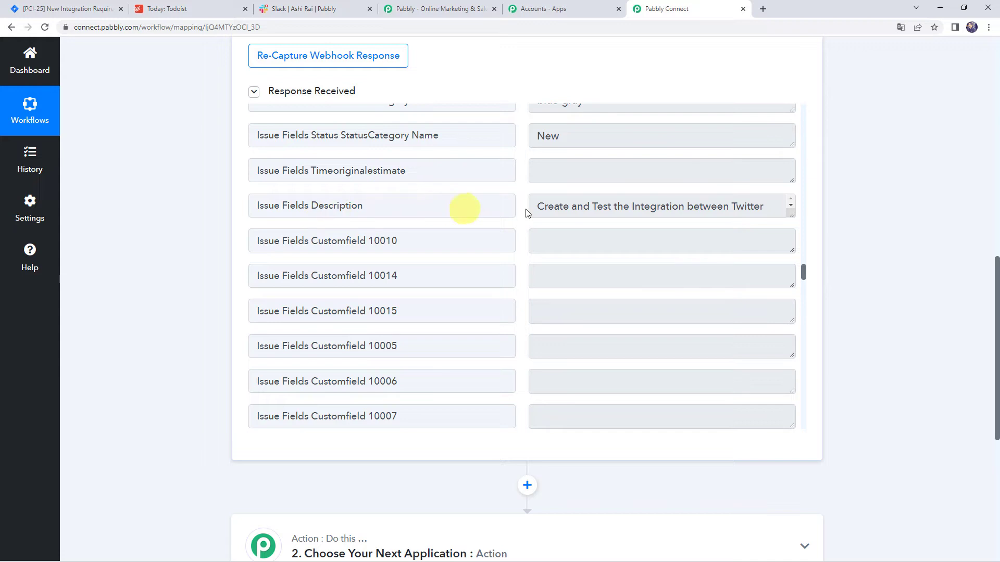
Check the captured description and summary 'New Integration Required', then expand the next action's app chooser.
{"action": "left_click_drag", "start_coordinate": [536, 206], "coordinate": [849, 252]}
{"action": "scroll", "coordinate": [491, 253], "scroll_direction": "down", "scroll_amount": 6}
{"action": "scroll", "coordinate": [491, 253], "scroll_direction": "down", "scroll_amount": 1}
{"action": "left_click_drag", "start_coordinate": [690, 264], "coordinate": [446, 262]}
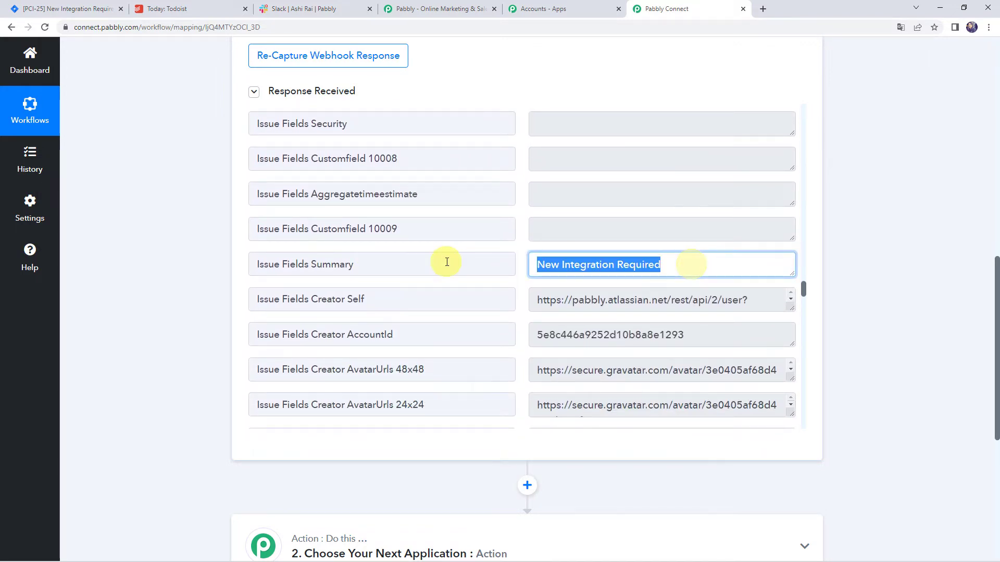
{"action": "scroll", "coordinate": [447, 262], "scroll_direction": "down", "scroll_amount": 7}
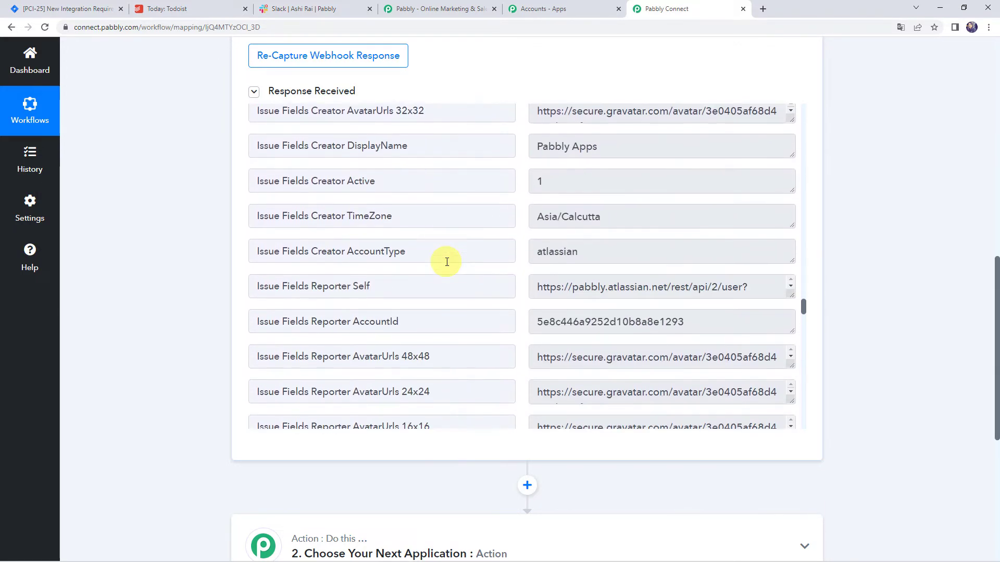
{"action": "scroll", "coordinate": [447, 262], "scroll_direction": "down", "scroll_amount": 6}
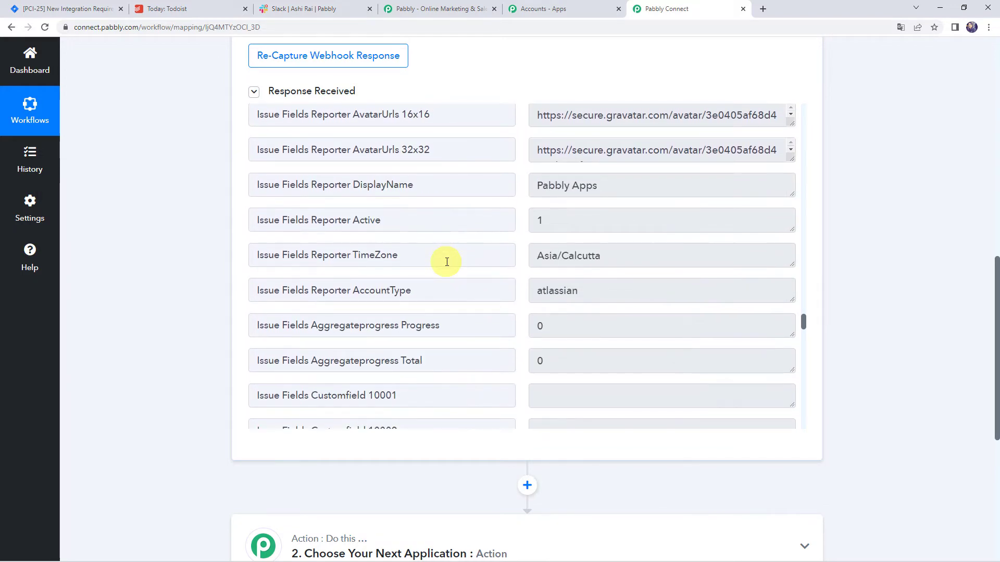
{"action": "scroll", "coordinate": [447, 262], "scroll_direction": "down", "scroll_amount": 9}
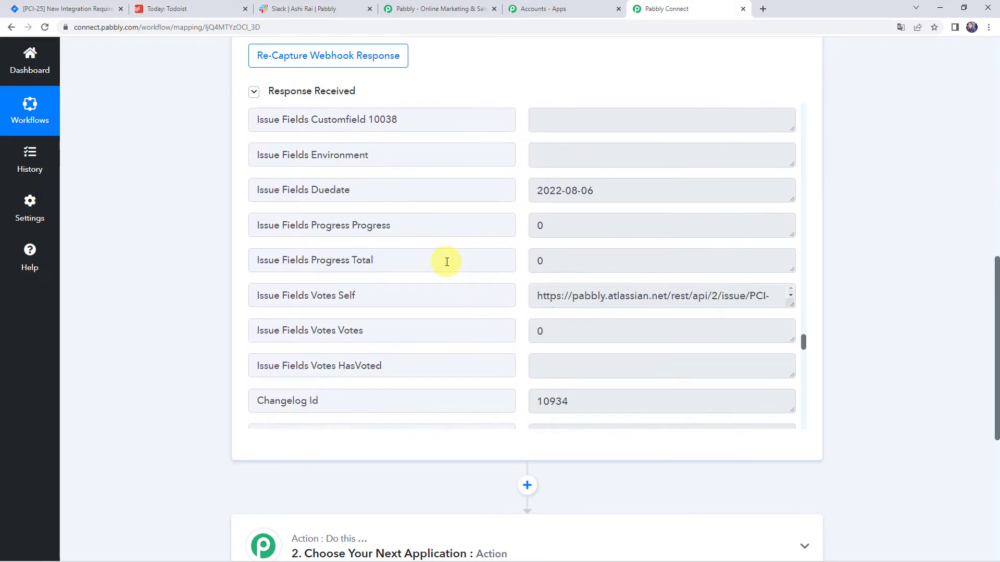
{"action": "scroll", "coordinate": [447, 262], "scroll_direction": "down", "scroll_amount": 5}
{"action": "scroll", "coordinate": [446, 262], "scroll_direction": "up", "scroll_amount": 18}
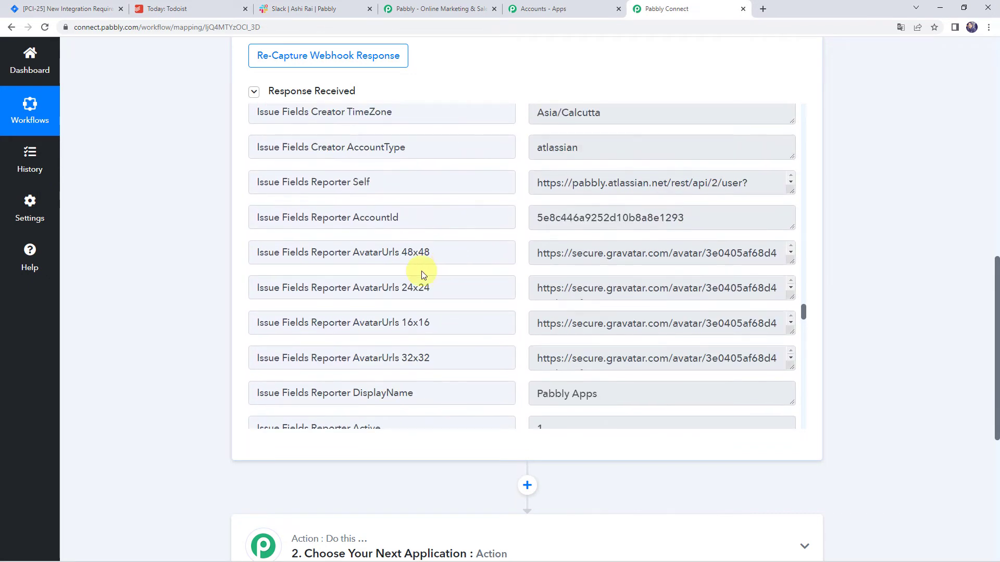
{"action": "scroll", "coordinate": [421, 273], "scroll_direction": "up", "scroll_amount": 4}
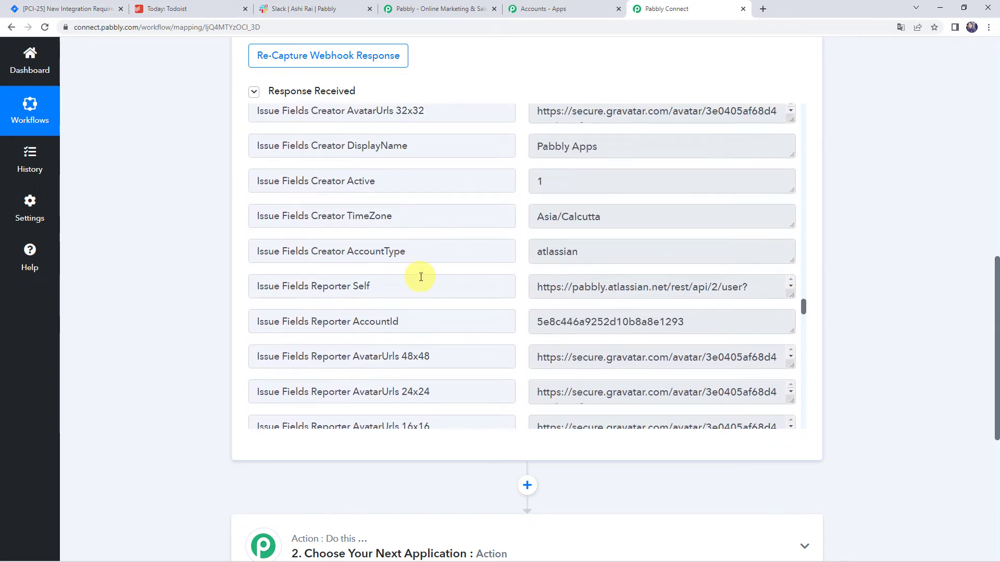
{"action": "scroll", "coordinate": [421, 277], "scroll_direction": "up", "scroll_amount": 4}
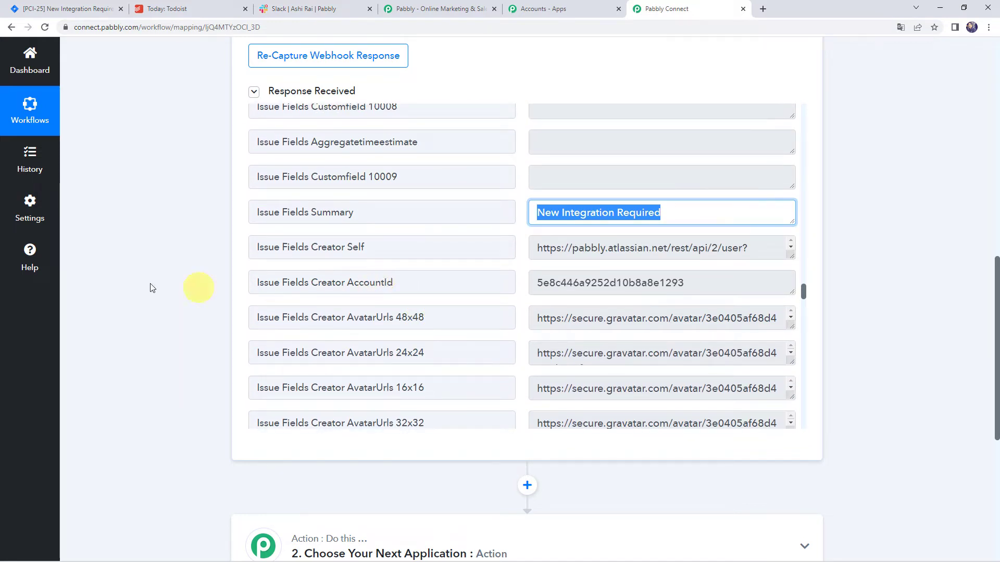
{"action": "scroll", "coordinate": [171, 285], "scroll_direction": "down", "scroll_amount": 5}
{"action": "left_click", "coordinate": [495, 286]}
{"action": "scroll", "coordinate": [328, 247], "scroll_direction": "down", "scroll_amount": 2}
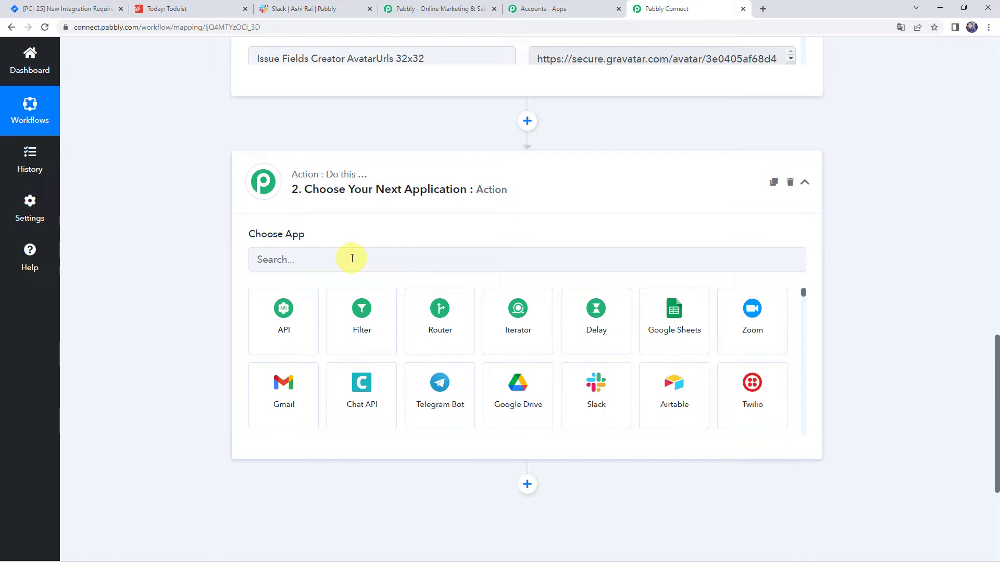
Add a filter checking that Jira Issue Fields Assignee DisplayName equals the assignee's name.
{"action": "left_click", "coordinate": [363, 327]}
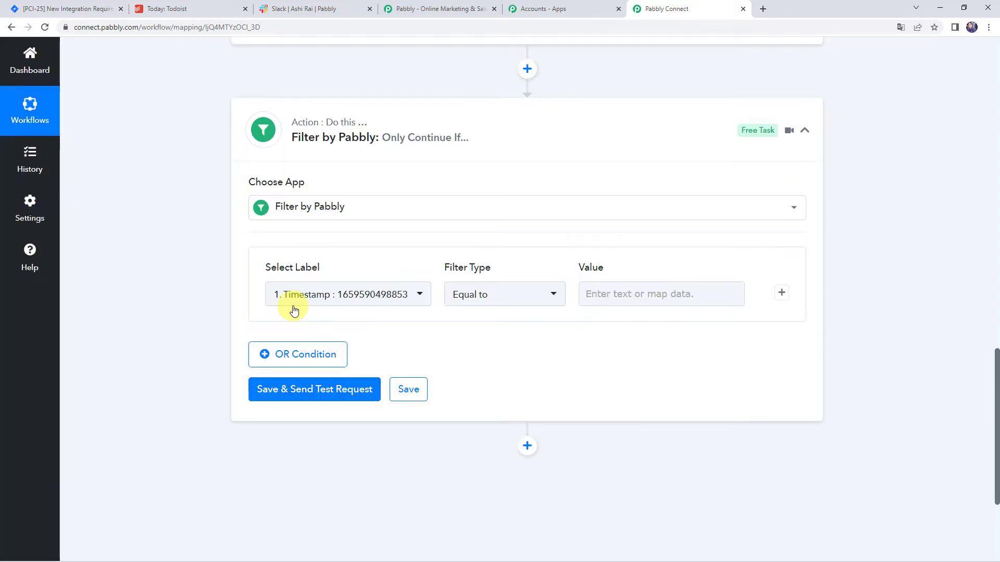
{"action": "left_click", "coordinate": [337, 296]}
{"action": "left_click", "coordinate": [343, 351]}
{"action": "type", "text": "assign"}
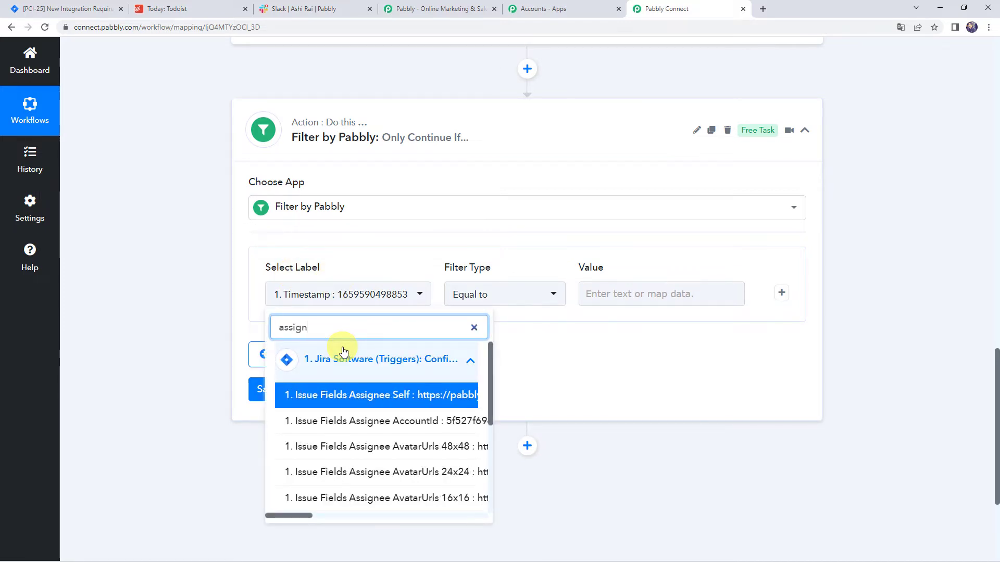
{"action": "scroll", "coordinate": [359, 395], "scroll_direction": "down", "scroll_amount": 2}
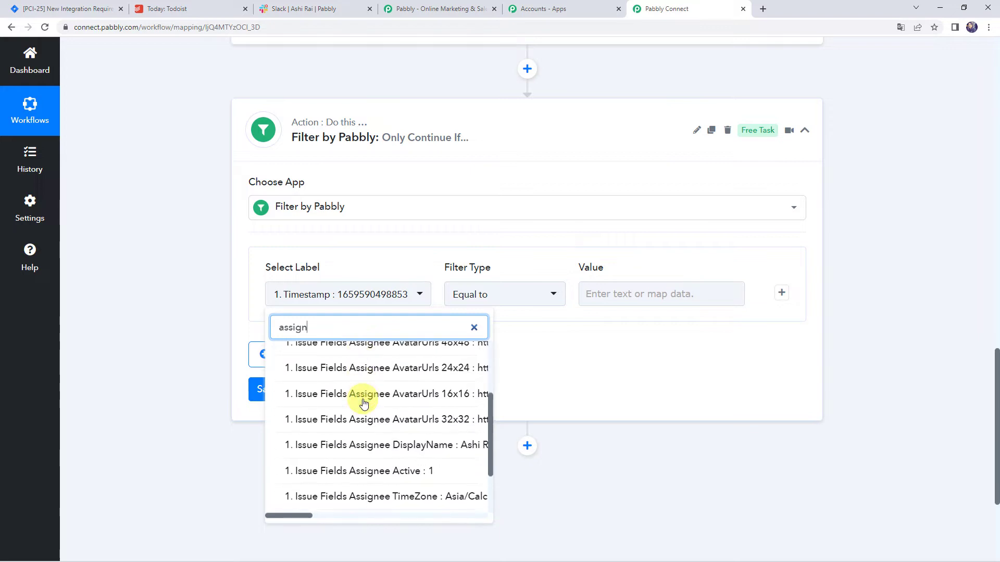
{"action": "left_click", "coordinate": [379, 451]}
{"action": "left_click", "coordinate": [605, 292]}
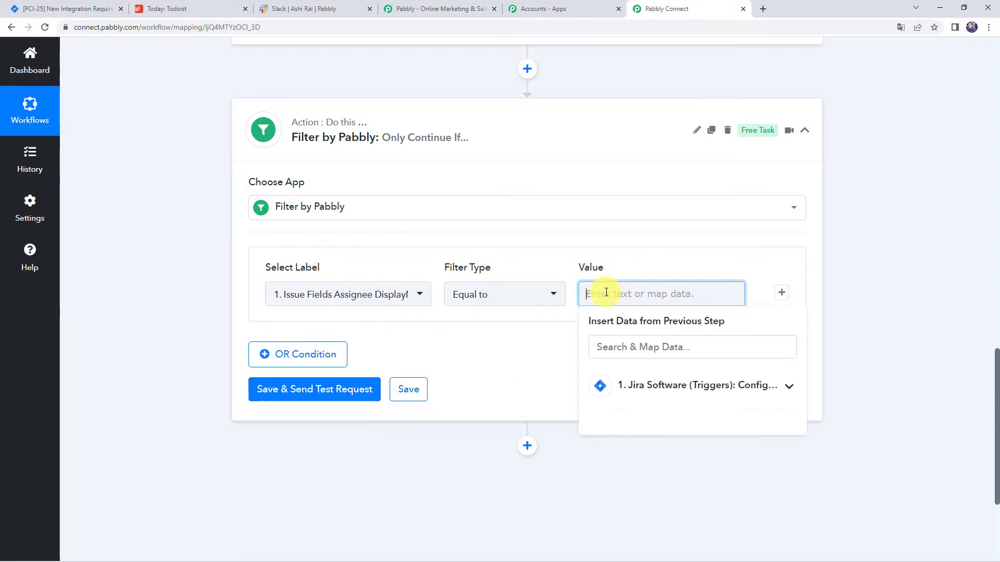
{"action": "type", "text": "shi Rai"}
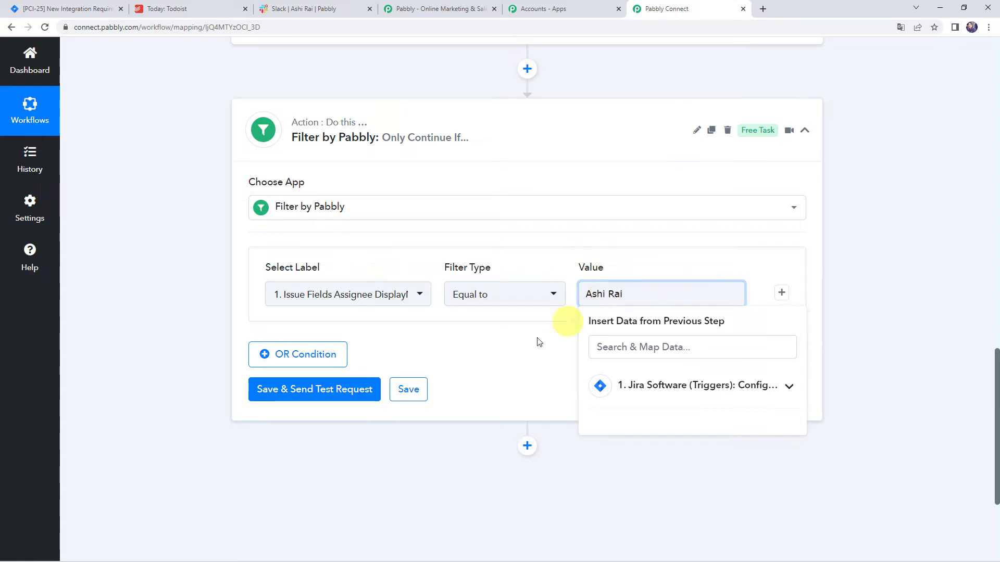
Save and test the filter, confirm 'Condition is true', then add another action step.
{"action": "left_click", "coordinate": [304, 394]}
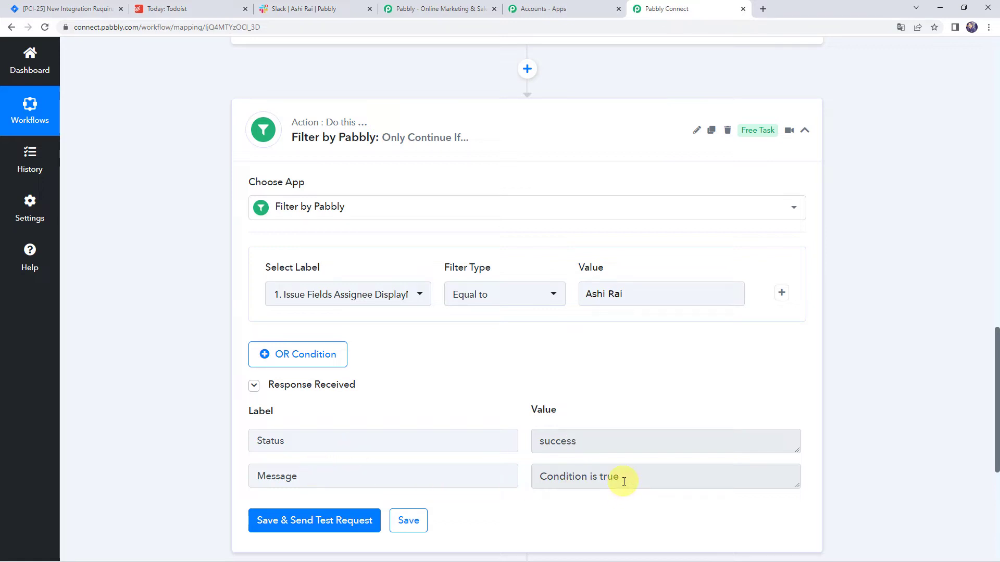
{"action": "left_click_drag", "start_coordinate": [666, 295], "coordinate": [560, 299]}
{"action": "left_click", "coordinate": [529, 359]}
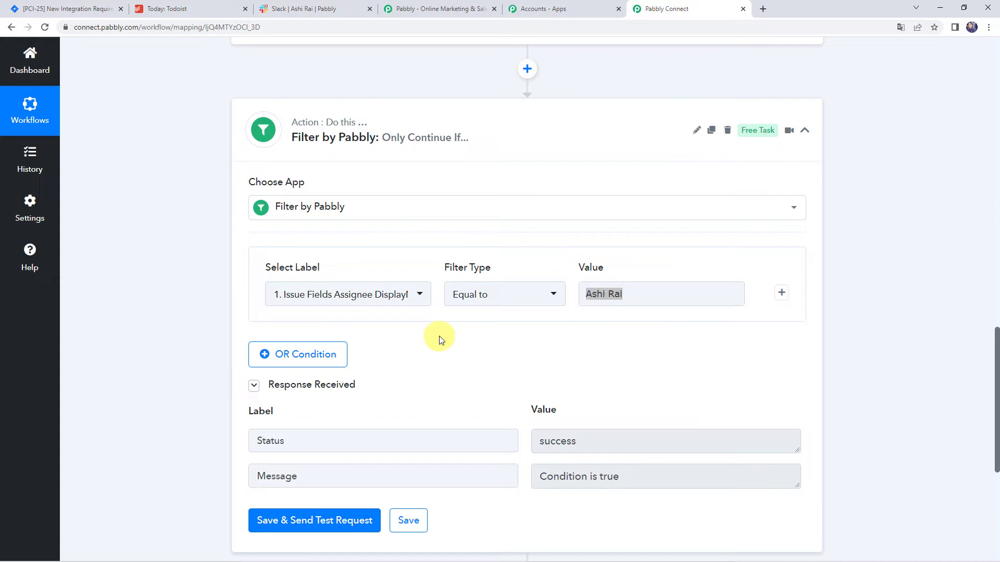
{"action": "scroll", "coordinate": [439, 336], "scroll_direction": "down", "scroll_amount": 6}
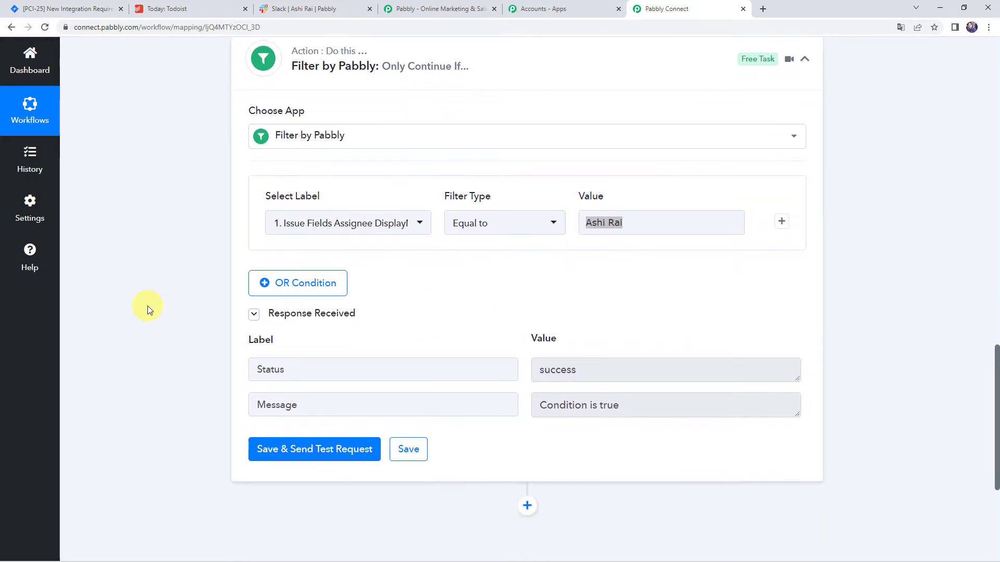
{"action": "left_click", "coordinate": [526, 265]}
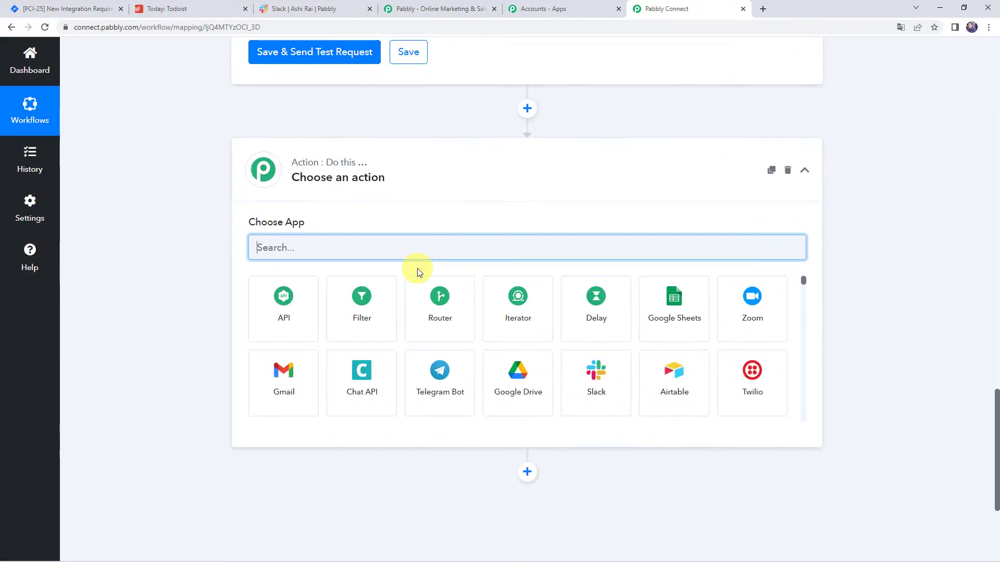
Set the new action step to Todoist with the Create a Task event.
{"action": "type", "text": "Todo"}
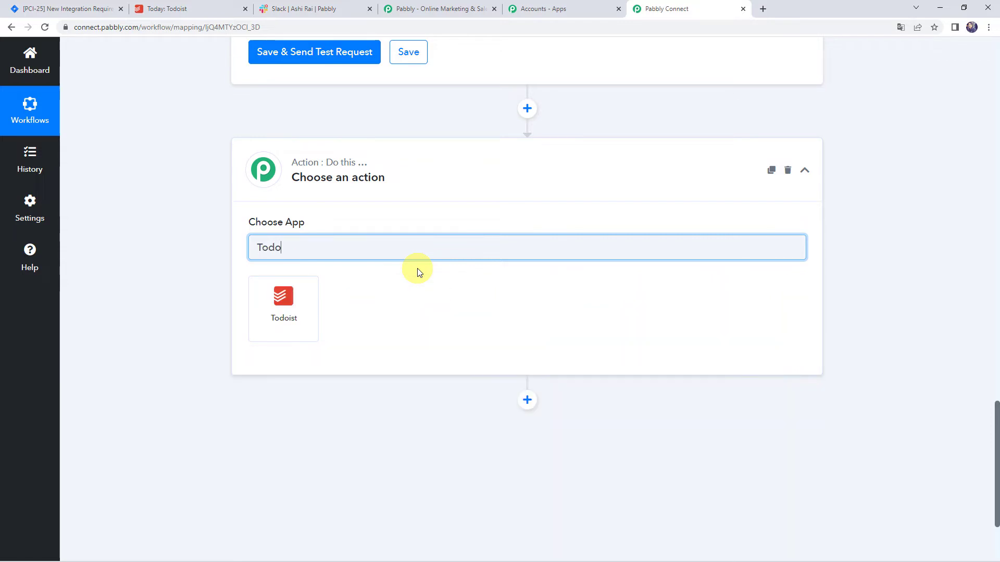
{"action": "left_click", "coordinate": [270, 315]}
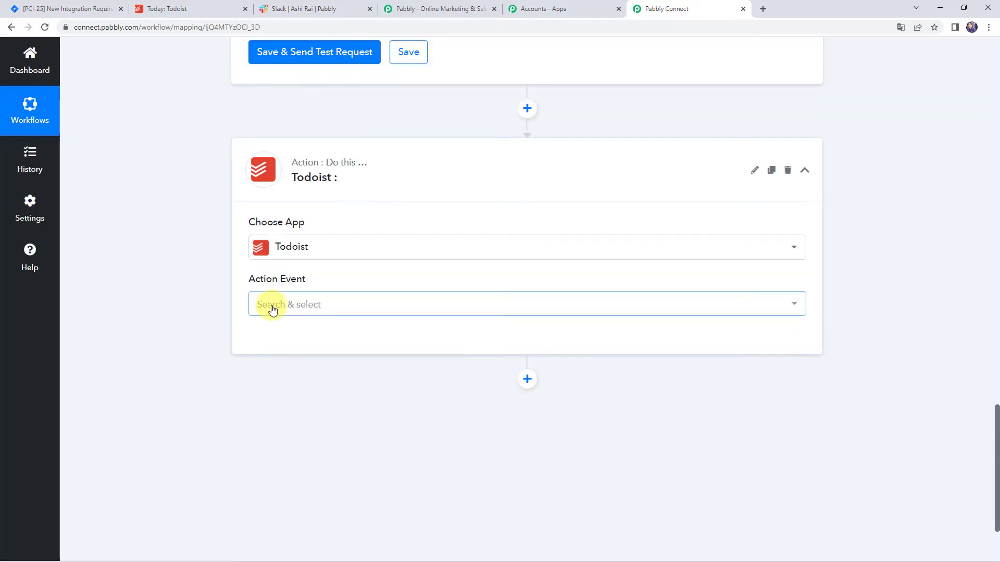
{"action": "left_click", "coordinate": [272, 308]}
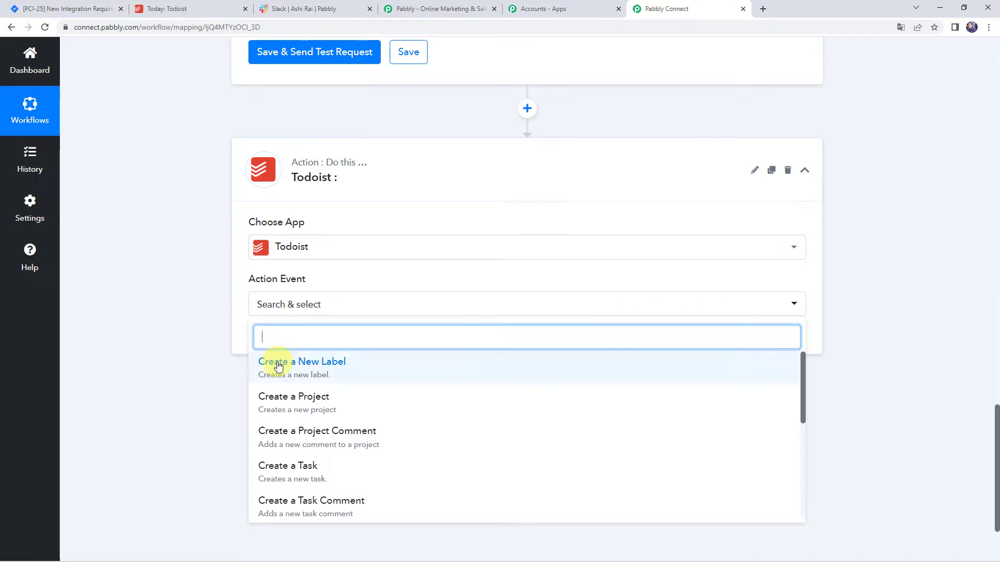
{"action": "left_click", "coordinate": [287, 471]}
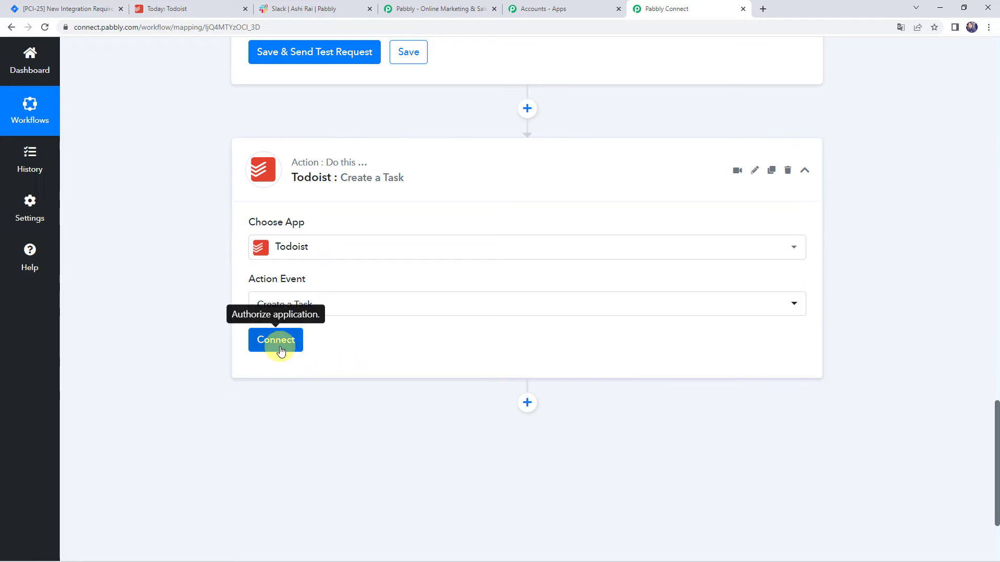
Start adding a new Todoist connection named Todoist #2, then bring up Todoist's Today page.
{"action": "left_click", "coordinate": [280, 346]}
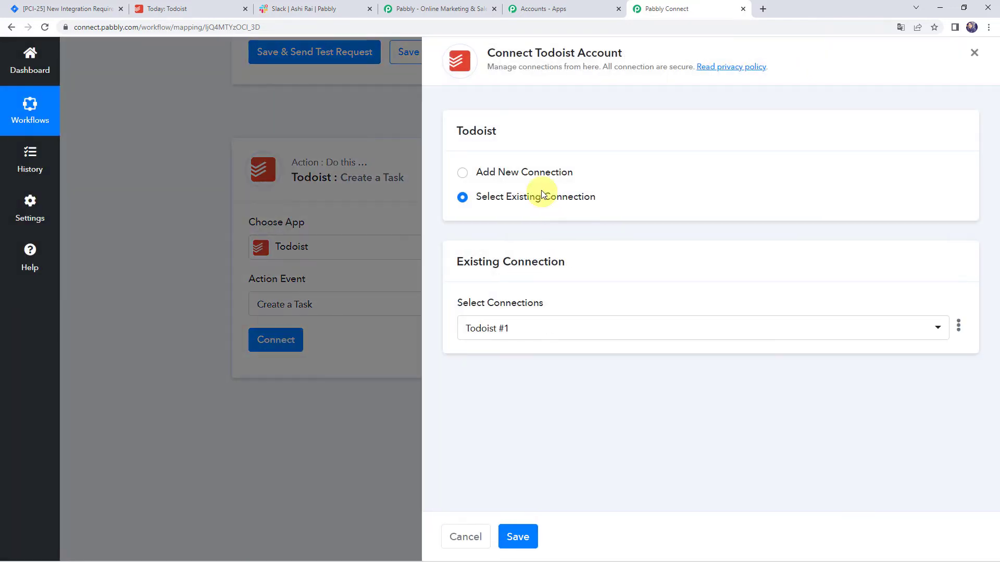
{"action": "left_click", "coordinate": [527, 170]}
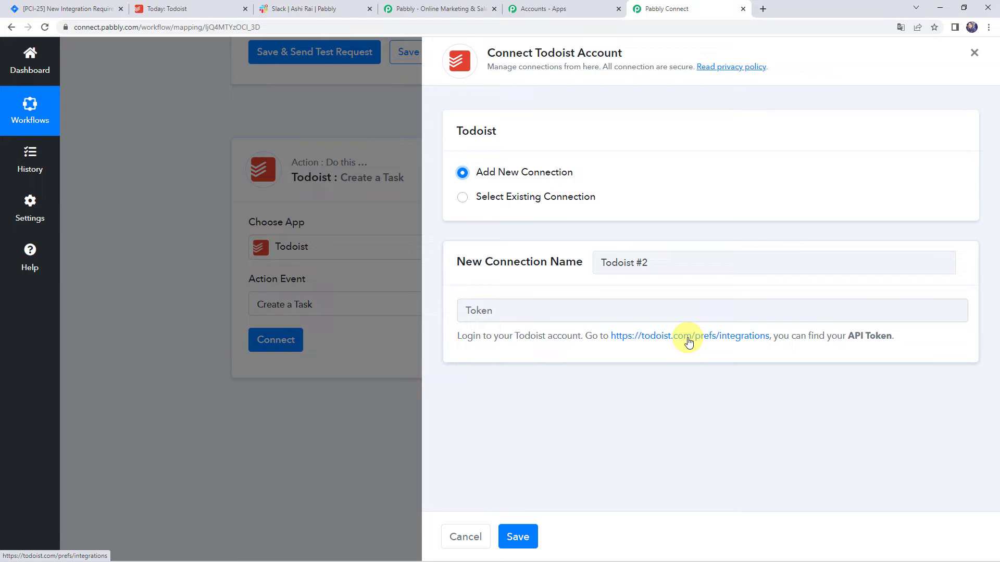
{"action": "left_click", "coordinate": [175, 13]}
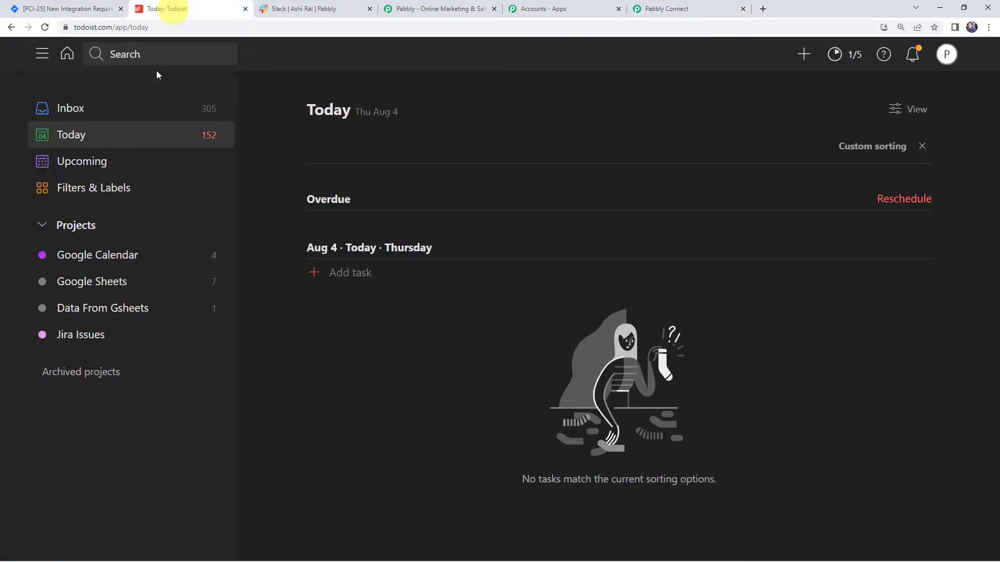
Copy the API token from Todoist's Settings > Integrations and return to the Pabbly connection panel.
{"action": "left_click", "coordinate": [947, 57]}
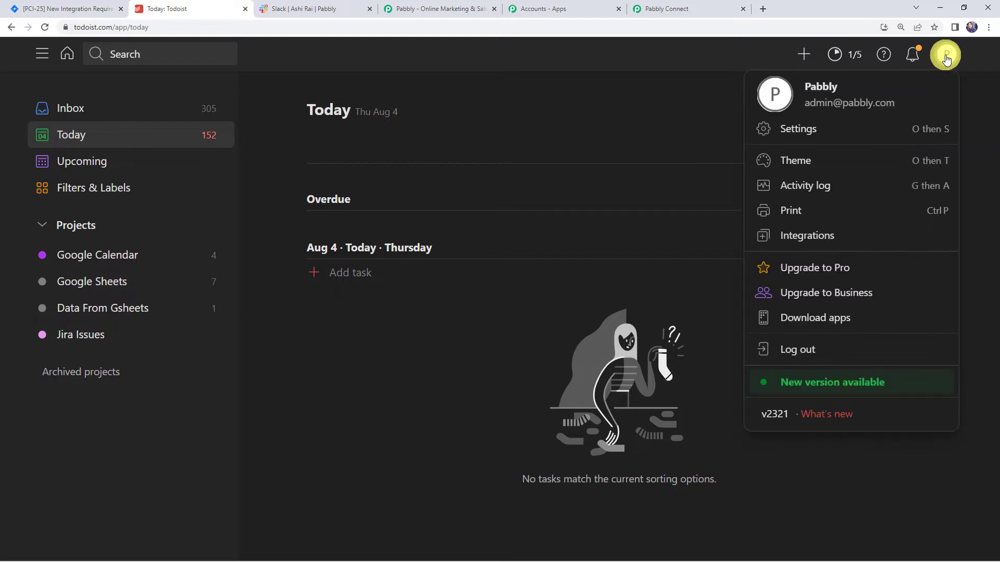
{"action": "left_click", "coordinate": [806, 136]}
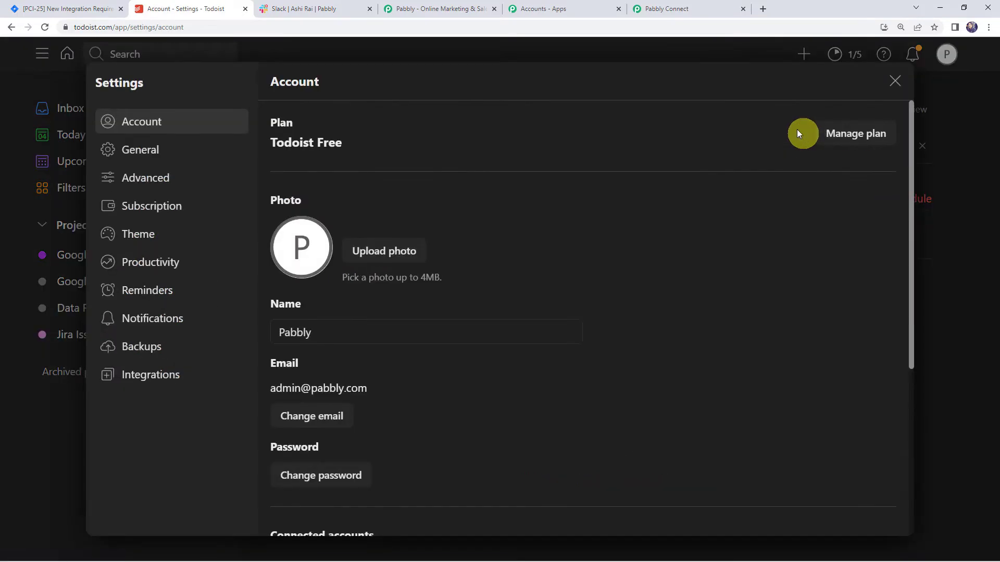
{"action": "left_click", "coordinate": [146, 380]}
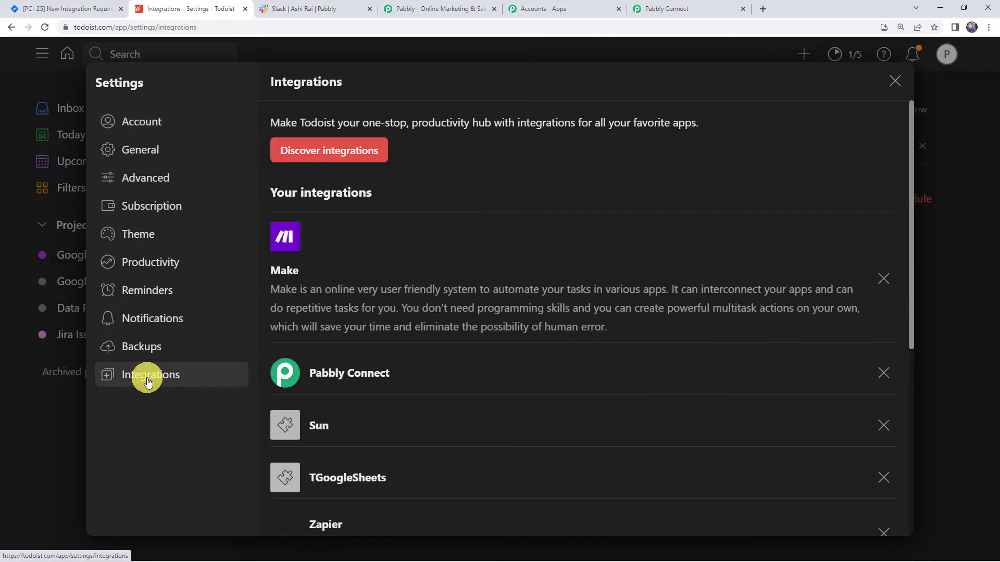
{"action": "scroll", "coordinate": [439, 368], "scroll_direction": "down", "scroll_amount": 10}
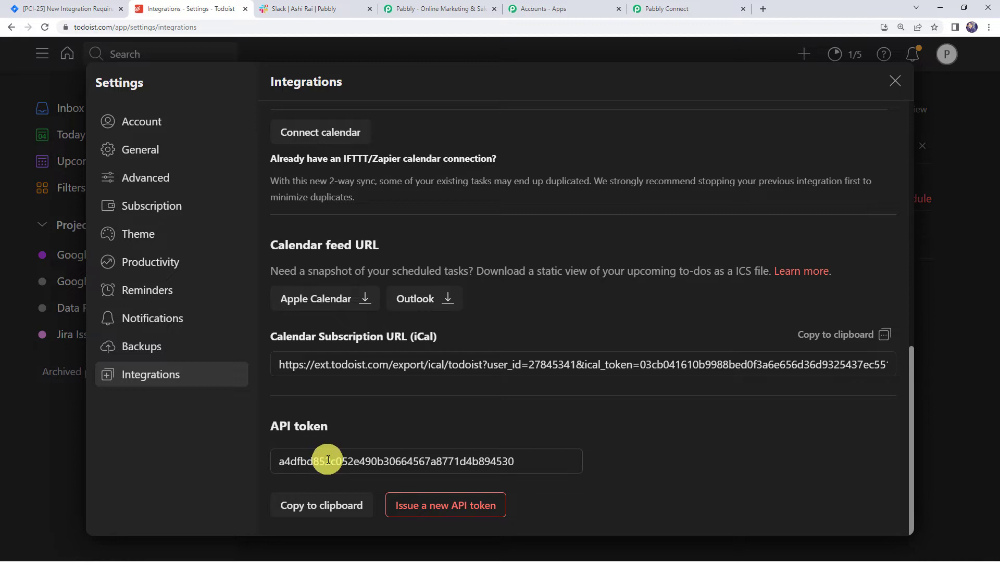
{"action": "double_click", "coordinate": [327, 461]}
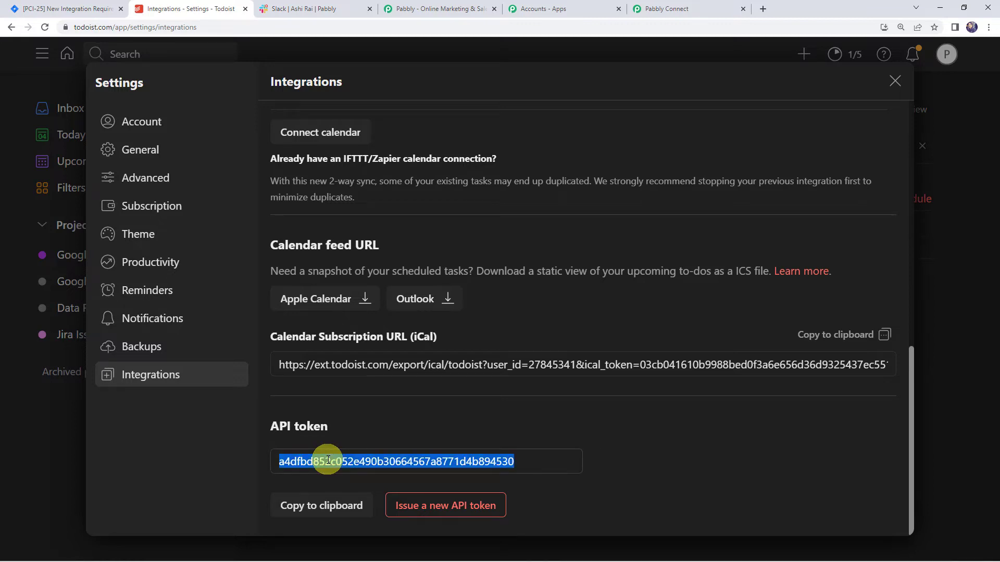
{"action": "left_click", "coordinate": [324, 504]}
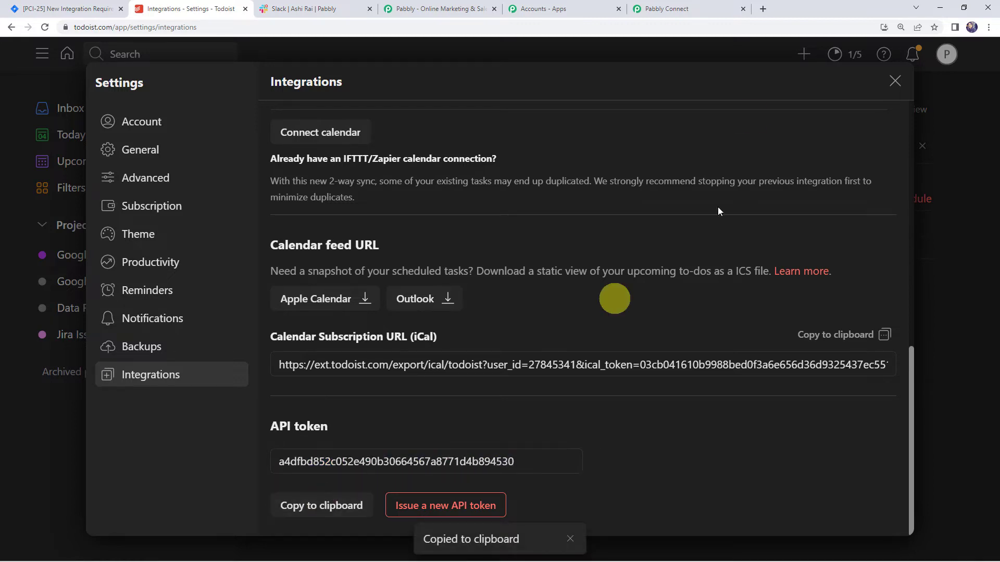
{"action": "left_click", "coordinate": [670, 6]}
Paste the copied API token into the Token field and save the Todoist #2 connection.
{"action": "left_click", "coordinate": [509, 303]}
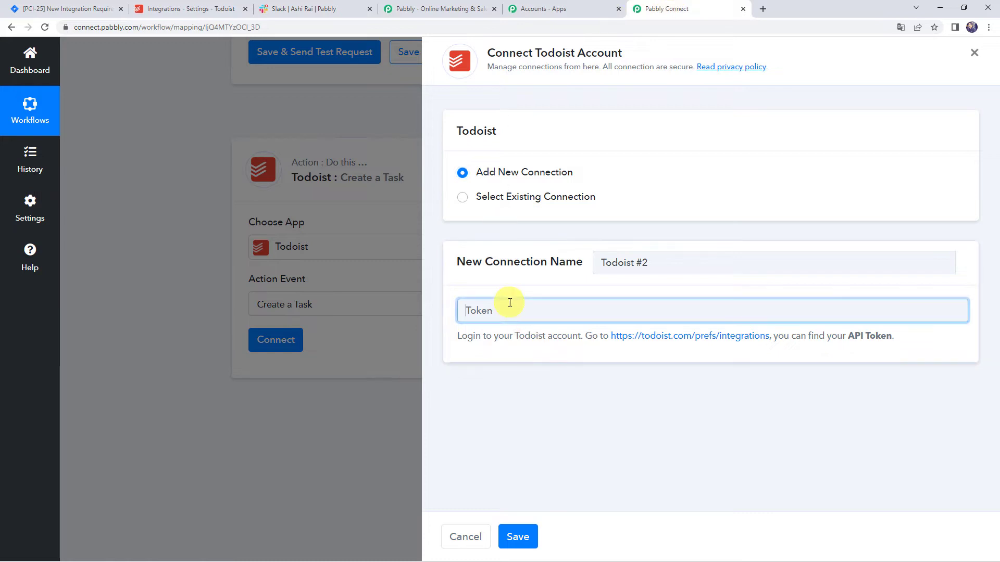
{"action": "key", "text": "ctrl+v"}
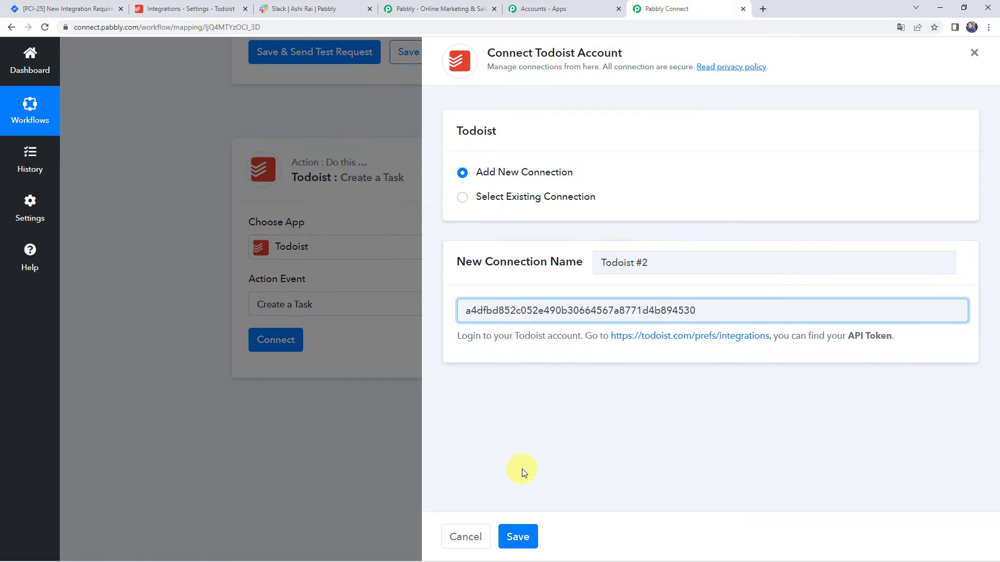
{"action": "left_click", "coordinate": [518, 537]}
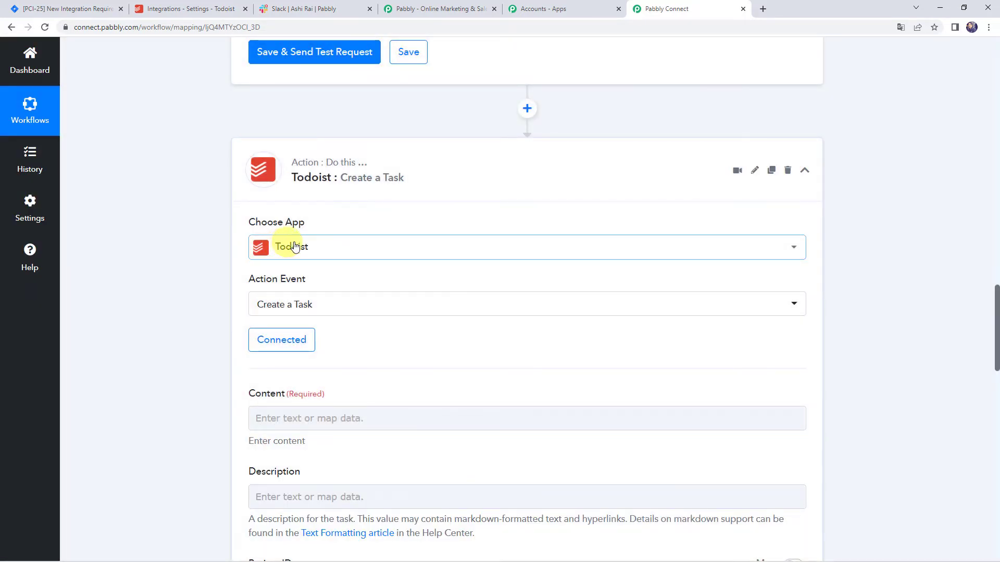
{"action": "scroll", "coordinate": [311, 343], "scroll_direction": "down", "scroll_amount": 3}
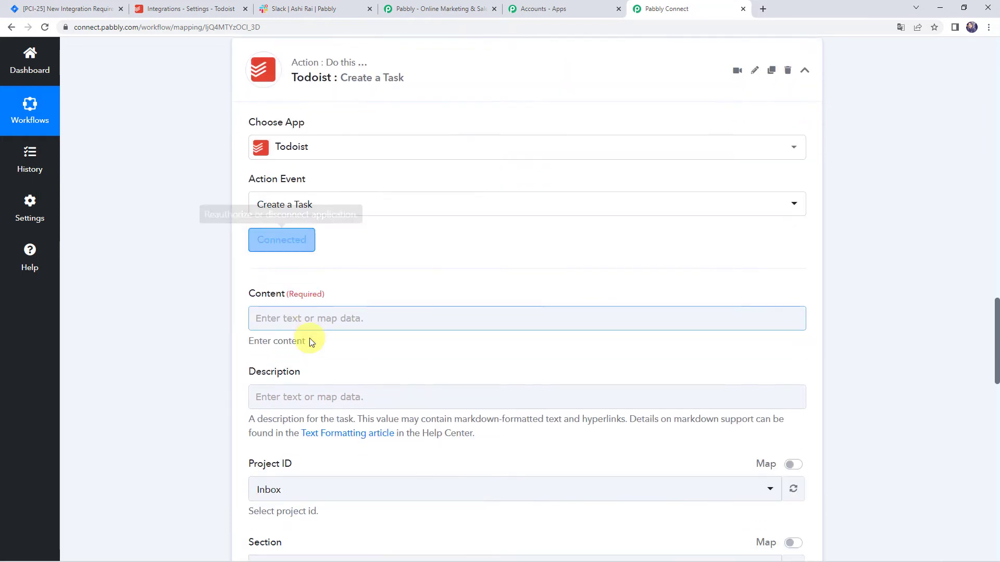
Map the task Content to the Jira trigger's Issue Fields Summary.
{"action": "left_click", "coordinate": [314, 264]}
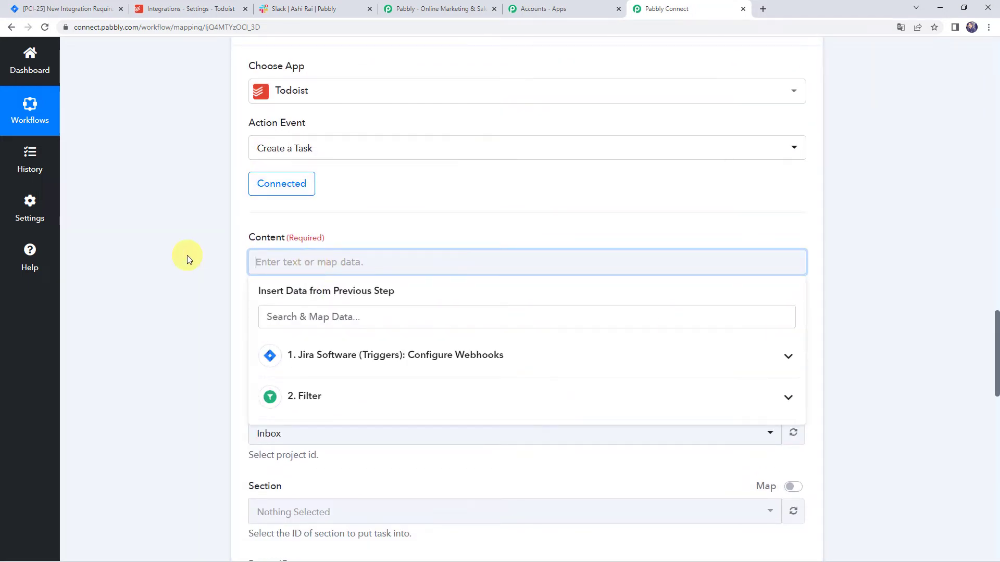
{"action": "scroll", "coordinate": [187, 255], "scroll_direction": "up", "scroll_amount": 1}
{"action": "left_click", "coordinate": [205, 301]}
{"action": "scroll", "coordinate": [204, 301], "scroll_direction": "up", "scroll_amount": 20}
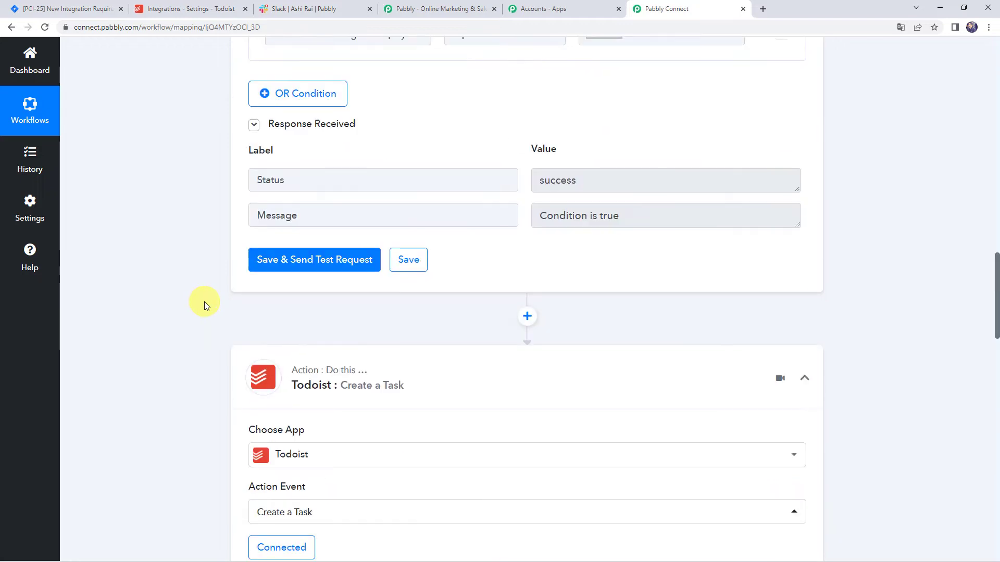
{"action": "scroll", "coordinate": [204, 302], "scroll_direction": "up", "scroll_amount": 3}
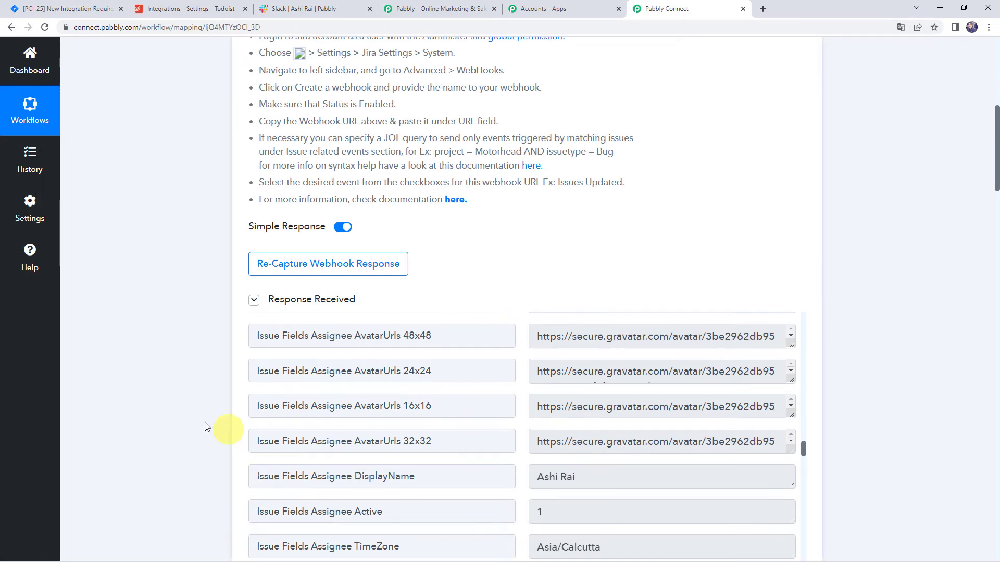
{"action": "scroll", "coordinate": [225, 431], "scroll_direction": "down", "scroll_amount": 5}
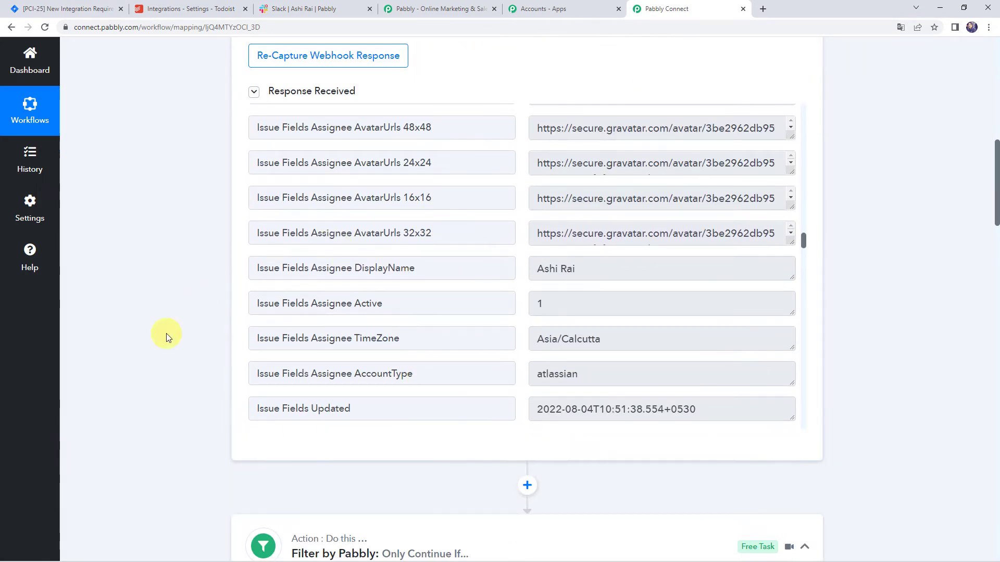
{"action": "scroll", "coordinate": [167, 333], "scroll_direction": "down", "scroll_amount": 12}
{"action": "scroll", "coordinate": [167, 334], "scroll_direction": "down", "scroll_amount": 9}
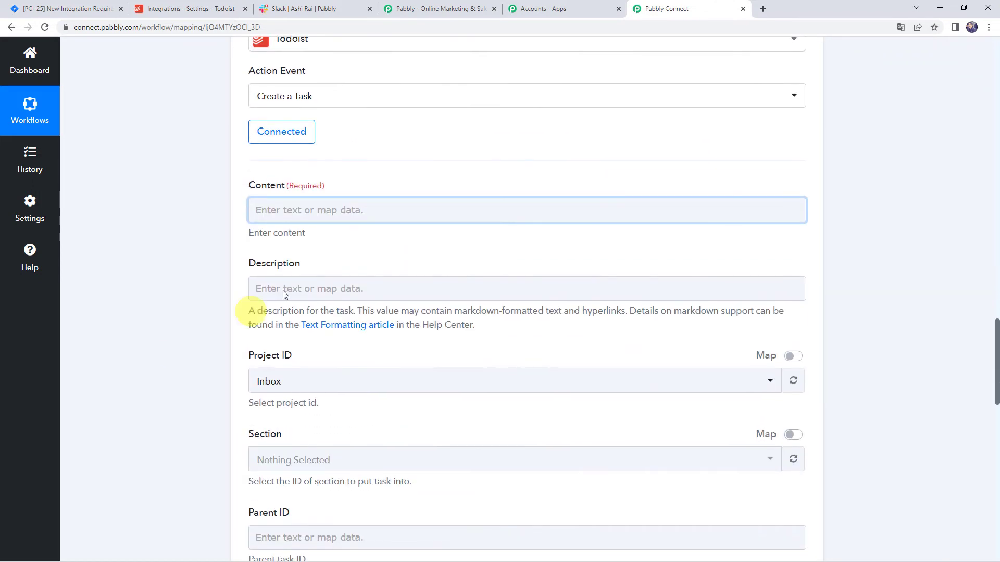
{"action": "left_click", "coordinate": [294, 205]}
{"action": "left_click", "coordinate": [323, 312]}
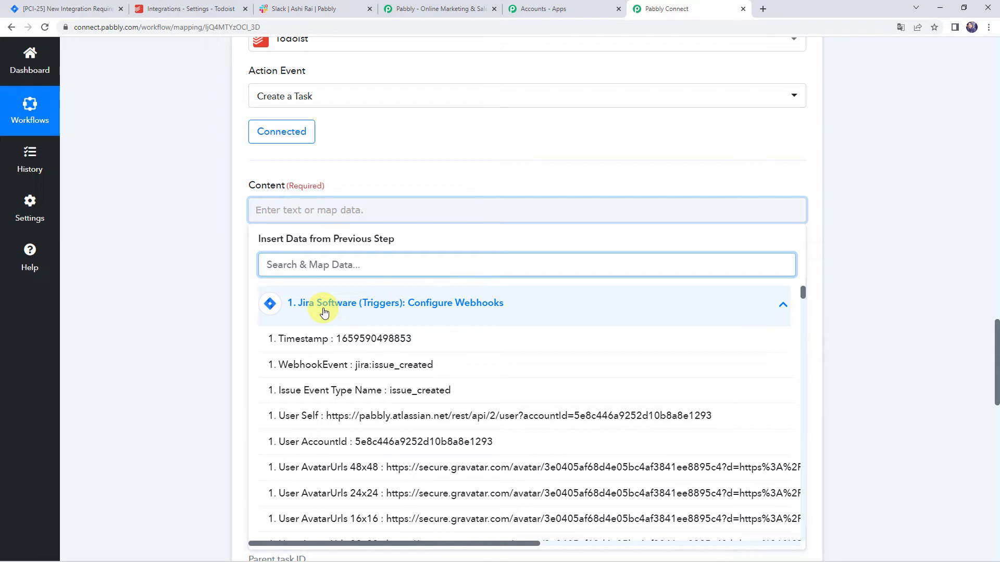
{"action": "type", "text": "new"}
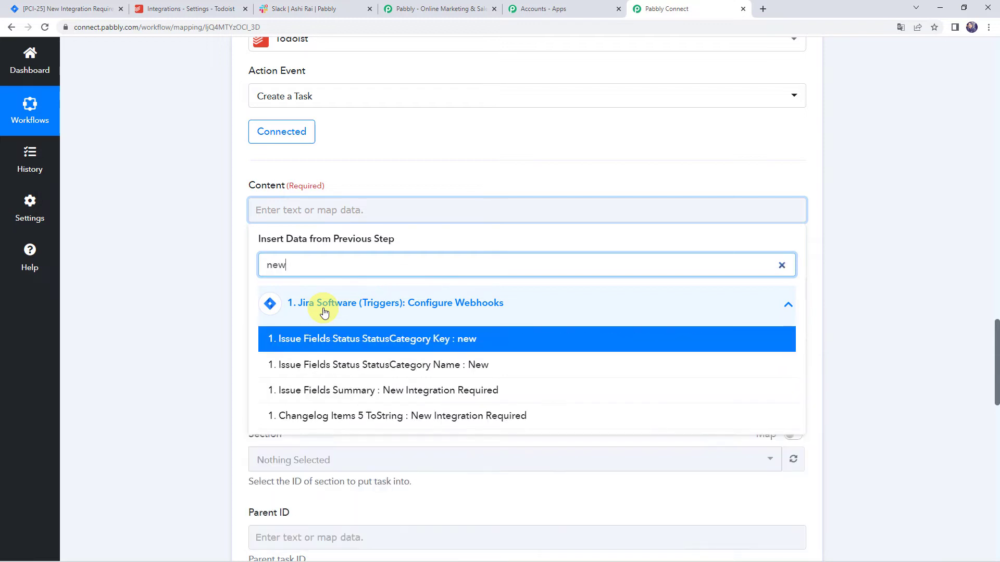
{"action": "left_click", "coordinate": [356, 392]}
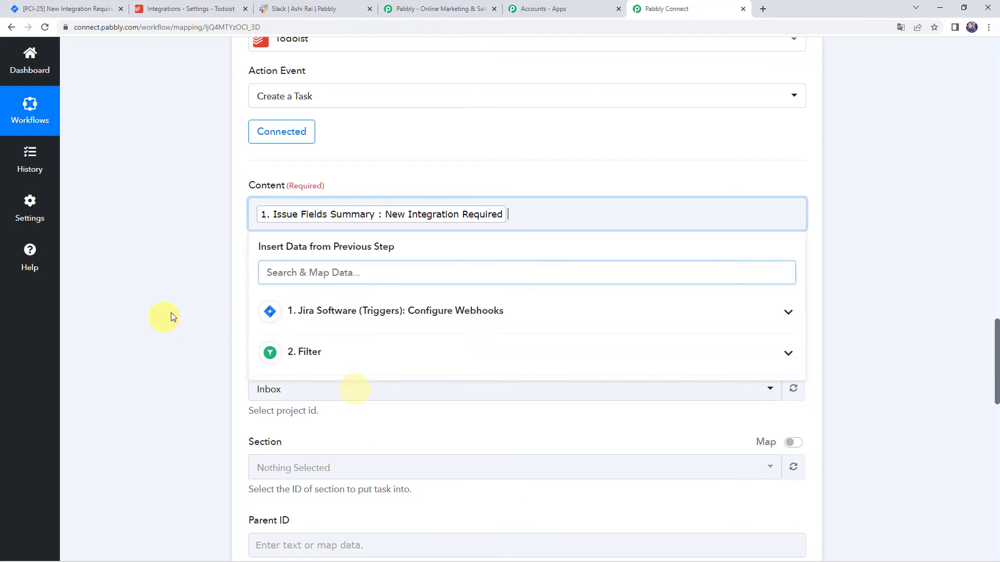
{"action": "left_click", "coordinate": [195, 238]}
Map the task Description to the Jira trigger's Issue Fields Description.
{"action": "left_click", "coordinate": [295, 296]}
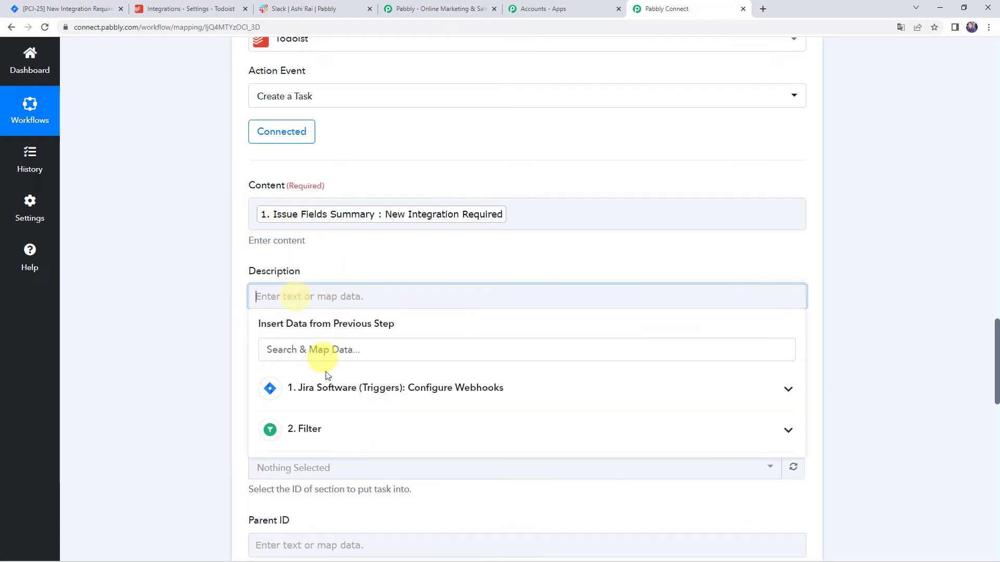
{"action": "left_click", "coordinate": [322, 396]}
{"action": "type", "text": "des"}
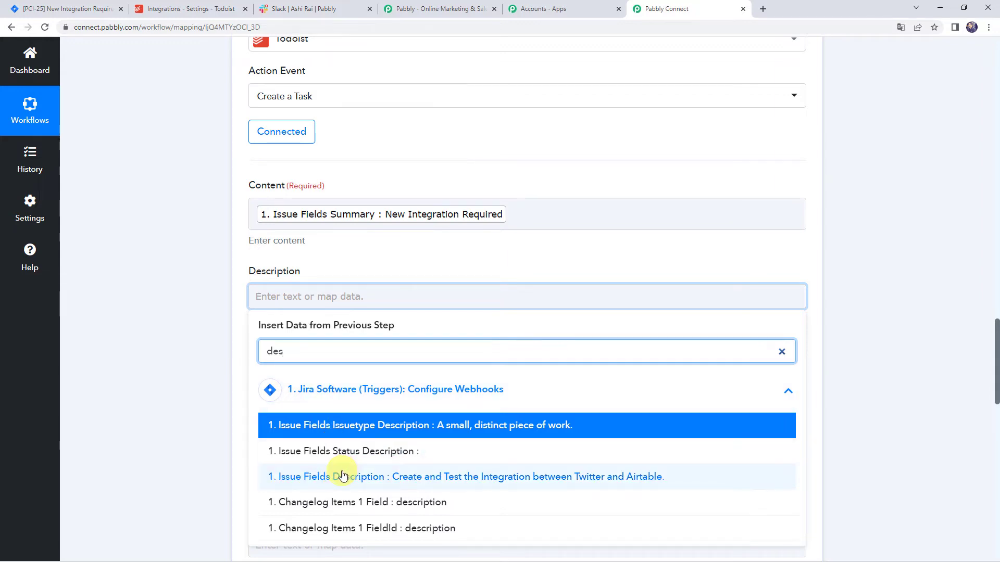
{"action": "left_click", "coordinate": [513, 482]}
{"action": "left_click", "coordinate": [194, 413]}
{"action": "scroll", "coordinate": [192, 414], "scroll_direction": "down", "scroll_amount": 2}
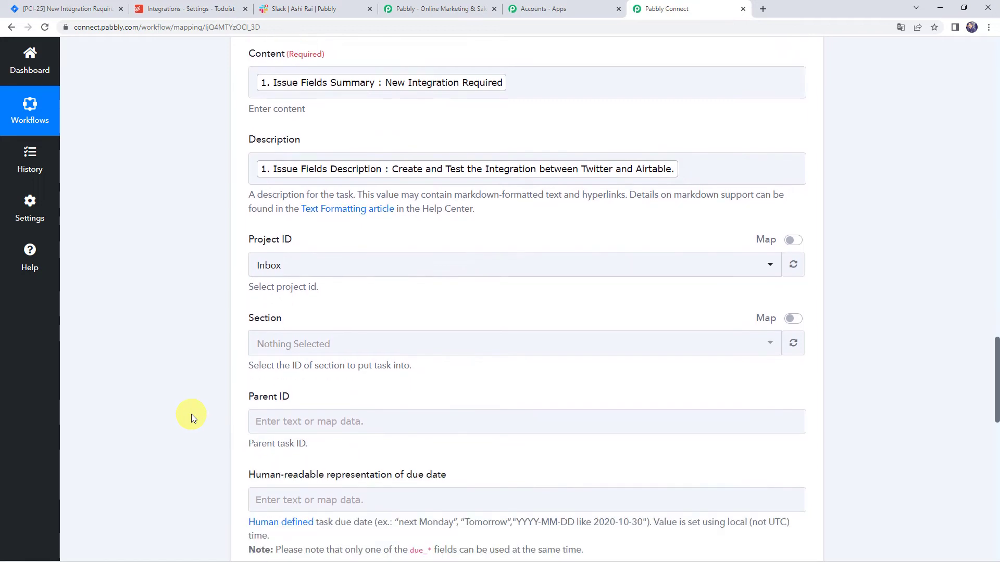
{"action": "scroll", "coordinate": [191, 414], "scroll_direction": "down", "scroll_amount": 1}
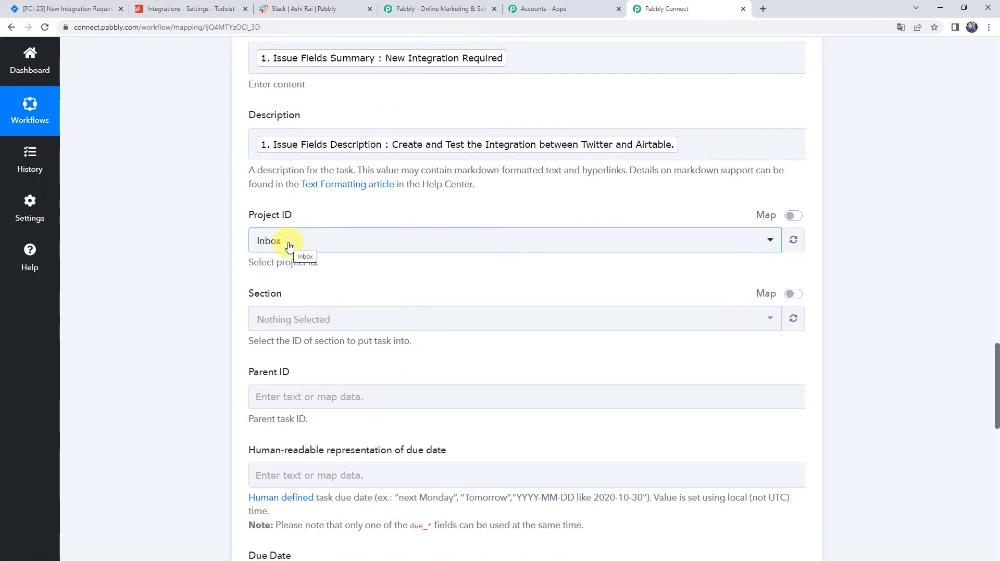
Close Todoist's Settings, confirm the Jira Issues project is listed, and return to Pabbly Connect.
{"action": "left_click", "coordinate": [196, 9]}
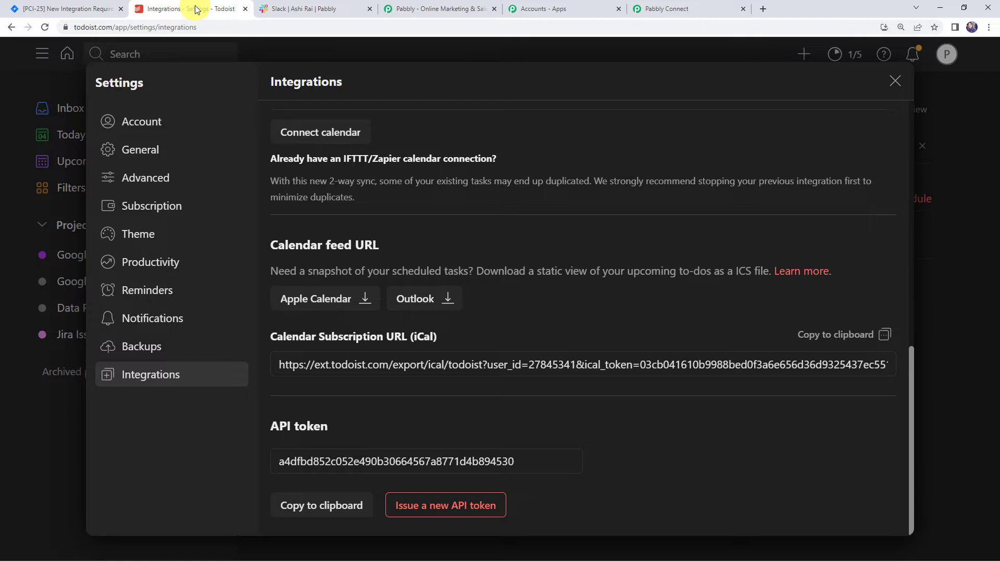
{"action": "left_click", "coordinate": [892, 83]}
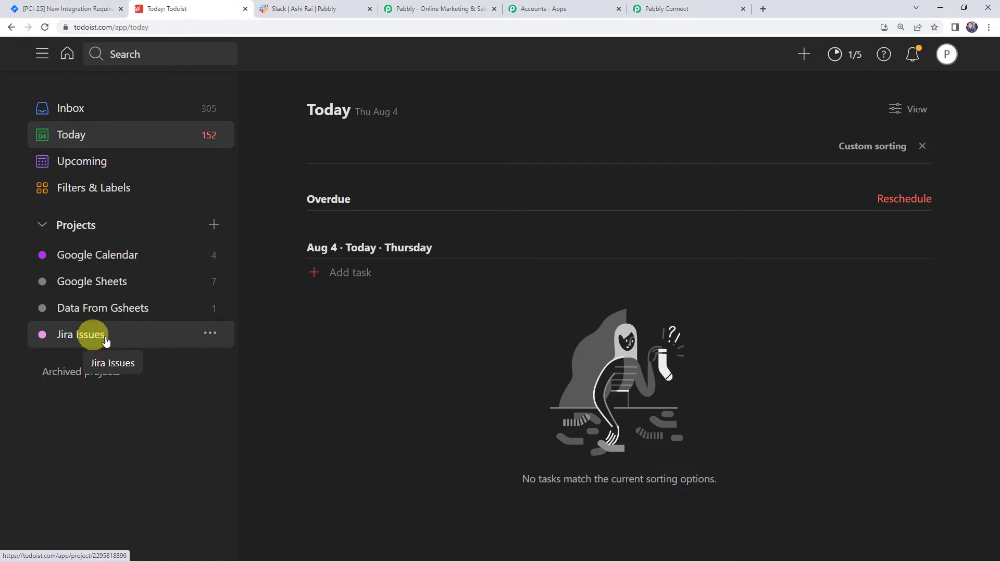
{"action": "left_click", "coordinate": [670, 8]}
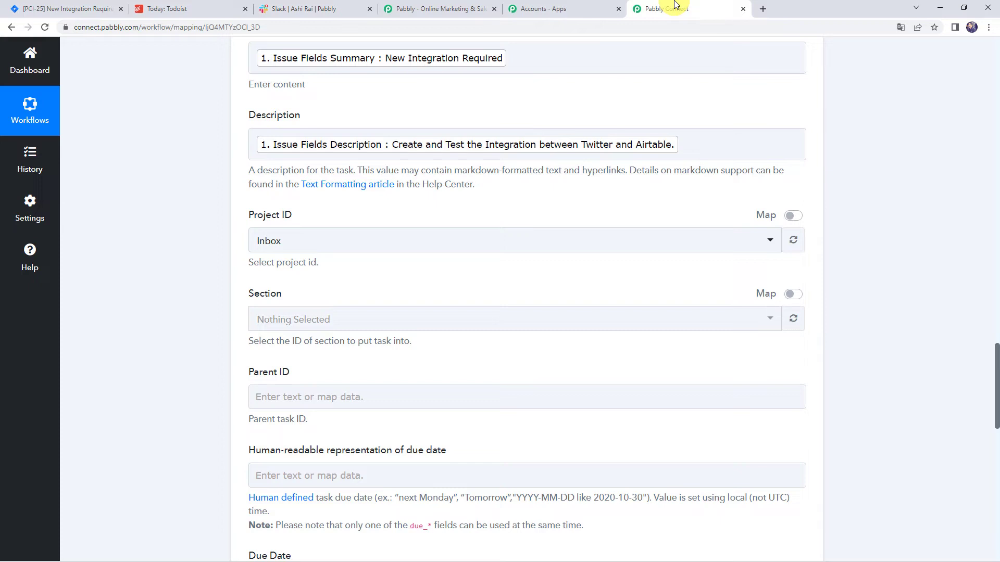
Set the Todoist task's Project ID to Jira Issues.
{"action": "left_click", "coordinate": [274, 245]}
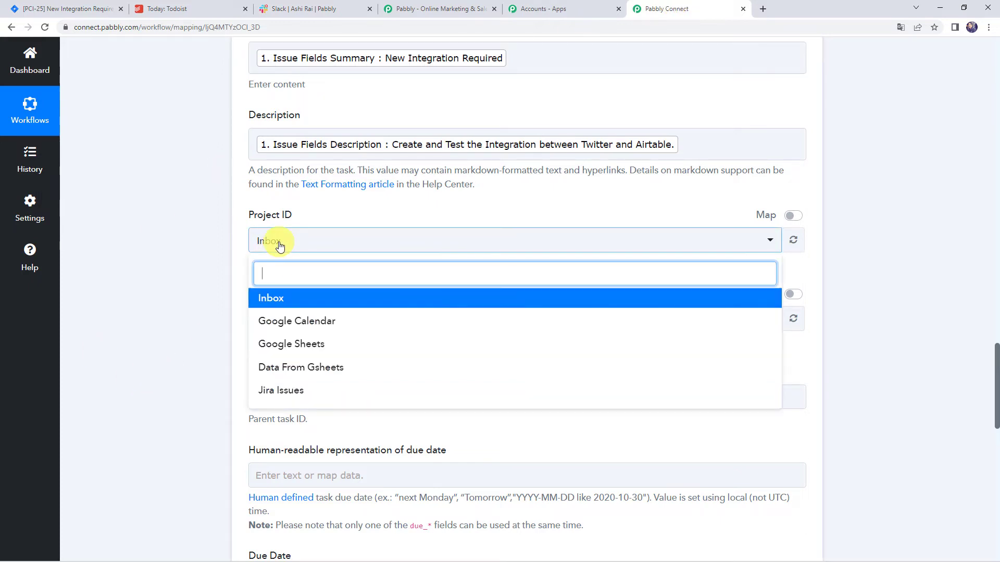
{"action": "left_click", "coordinate": [288, 391]}
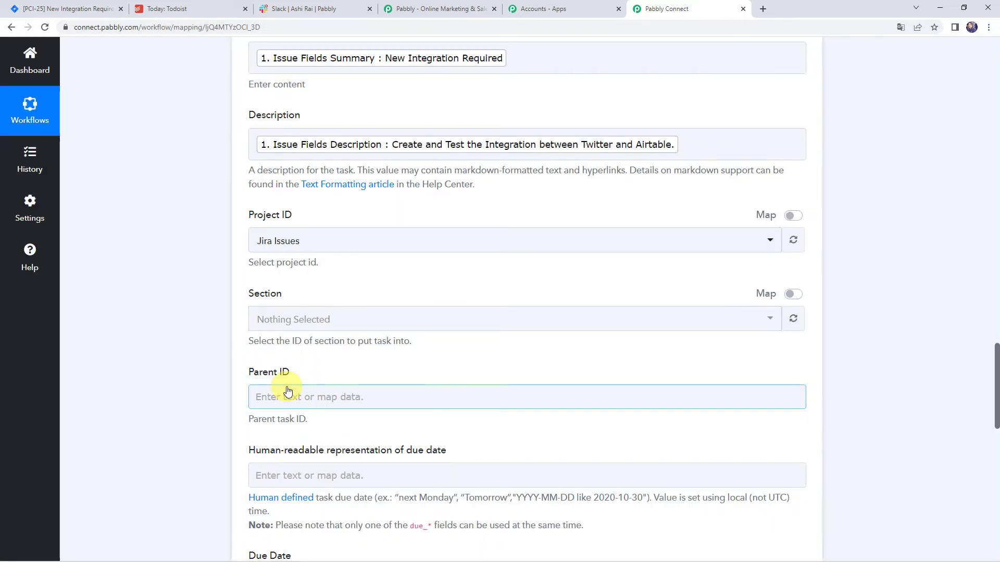
{"action": "scroll", "coordinate": [187, 345], "scroll_direction": "down", "scroll_amount": 2}
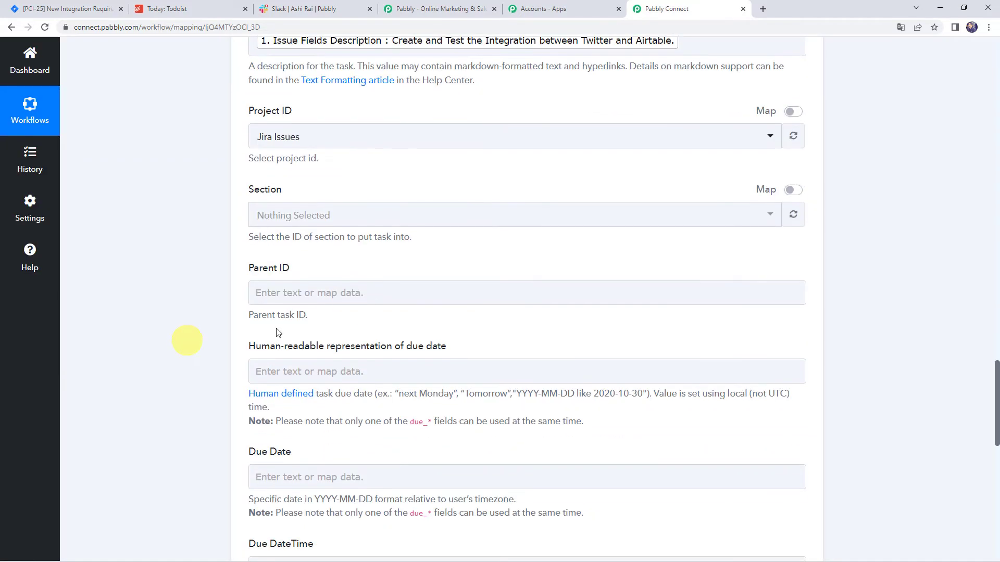
{"action": "scroll", "coordinate": [201, 316], "scroll_direction": "down", "scroll_amount": 4}
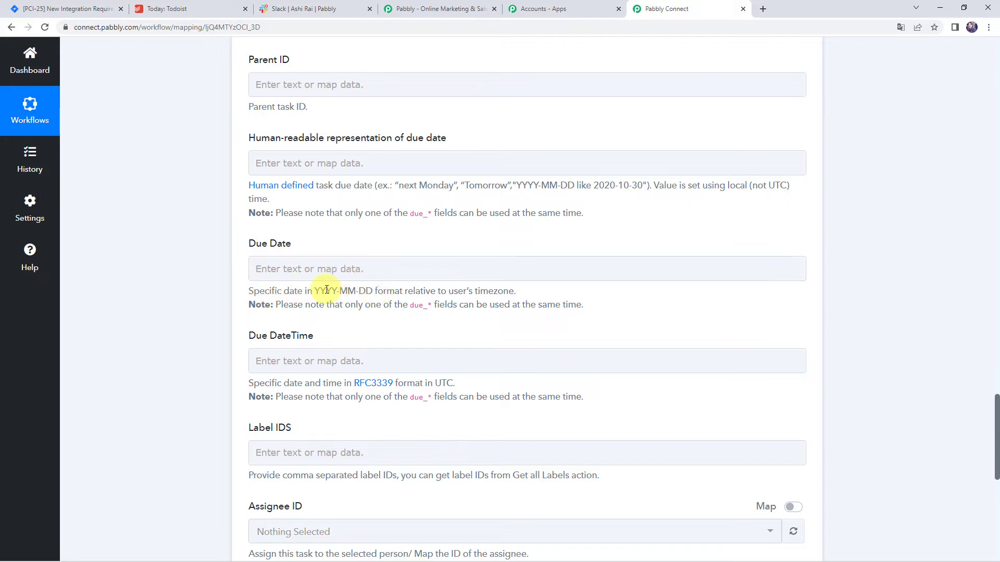
Map Due Date to Jira's Issue Fields Duedate (2022-08-06).
{"action": "left_click", "coordinate": [293, 269]}
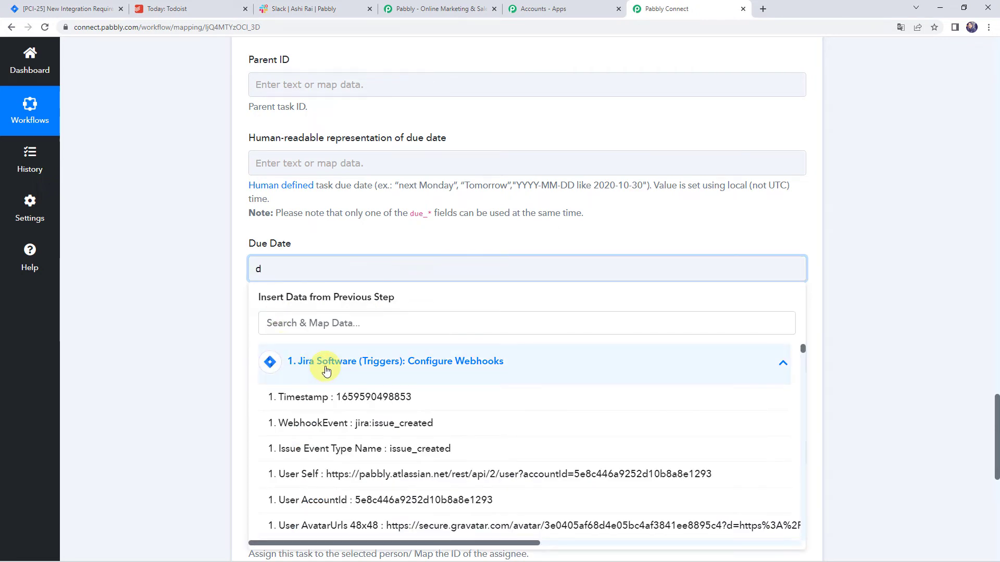
{"action": "left_click", "coordinate": [309, 323]}
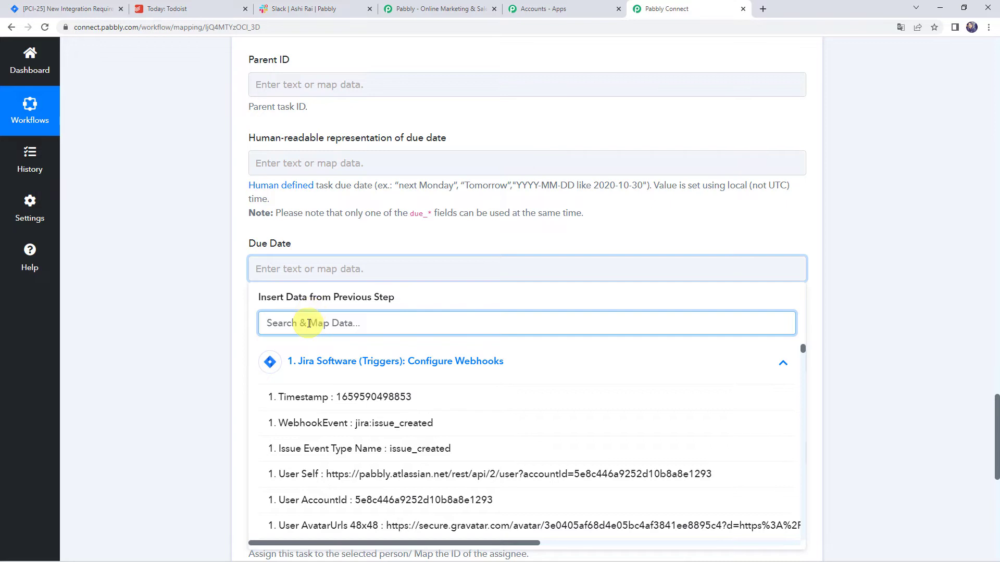
{"action": "type", "text": "due"}
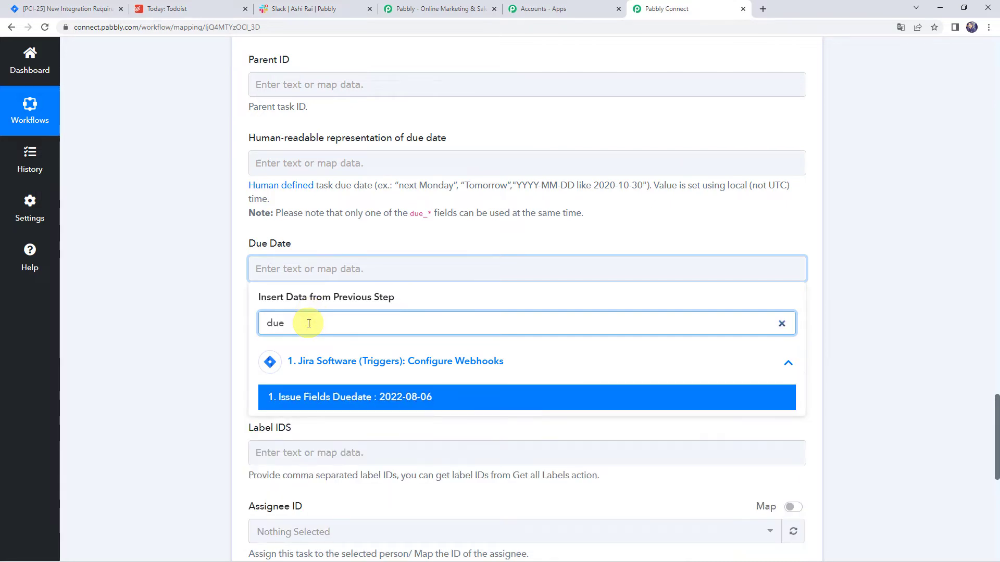
{"action": "left_click", "coordinate": [383, 397]}
{"action": "left_click", "coordinate": [192, 342]}
{"action": "left_click", "coordinate": [391, 282]}
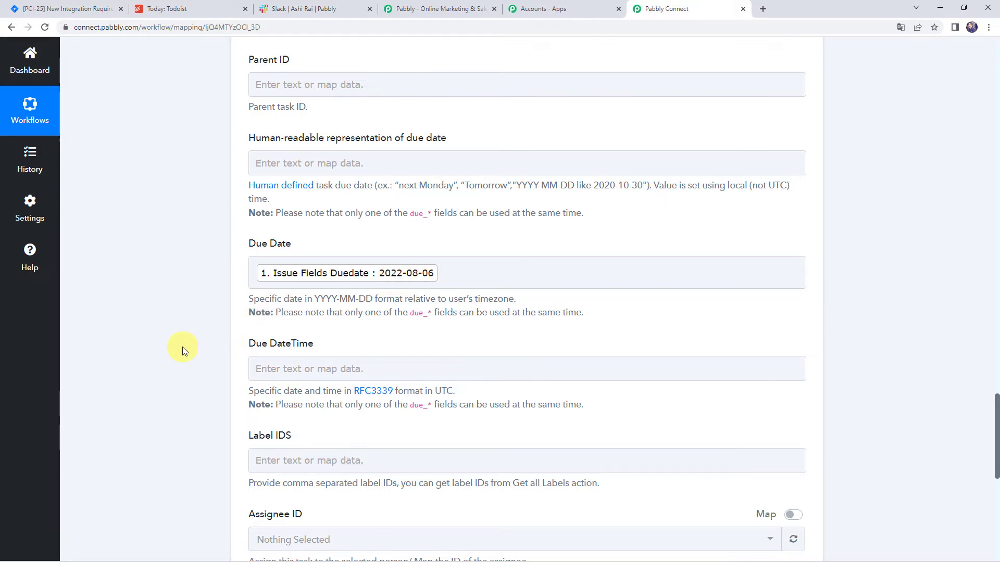
{"action": "scroll", "coordinate": [182, 347], "scroll_direction": "down", "scroll_amount": 2}
{"action": "scroll", "coordinate": [245, 375], "scroll_direction": "up", "scroll_amount": 3}
{"action": "scroll", "coordinate": [195, 418], "scroll_direction": "down", "scroll_amount": 9}
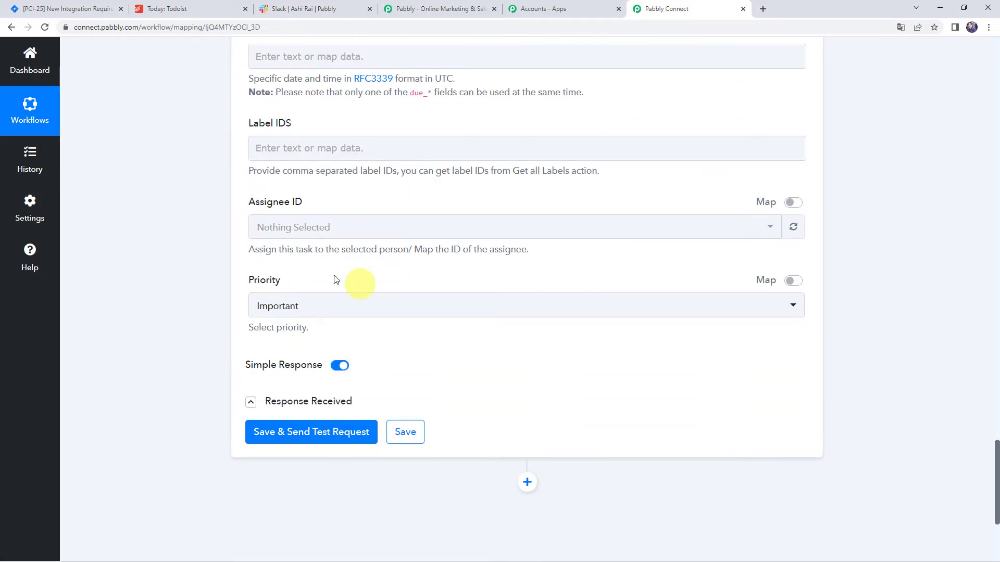
Set priority to Urgent, send a test request creating the task, then switch to Todoist.
{"action": "left_click", "coordinate": [299, 307]}
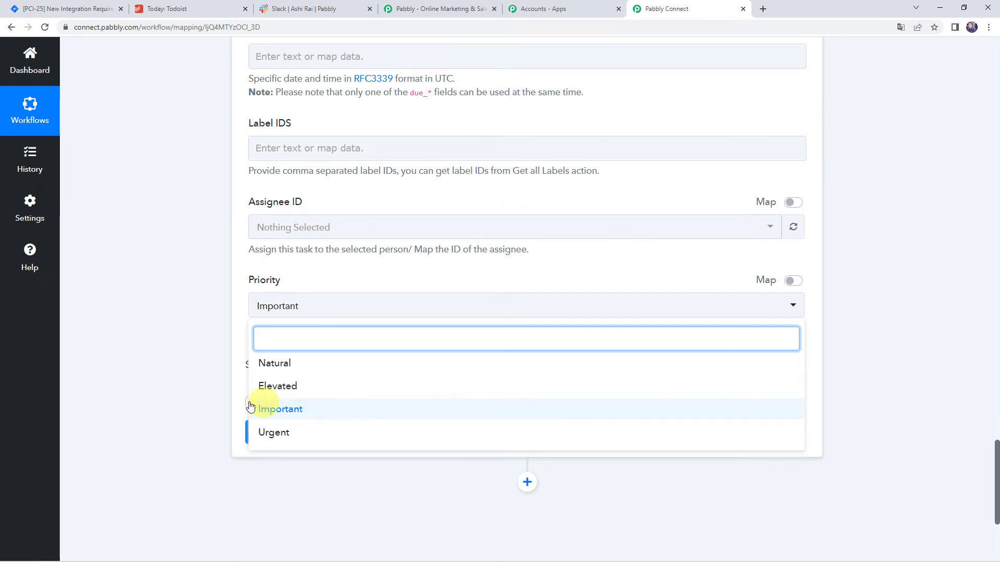
{"action": "left_click", "coordinate": [285, 435]}
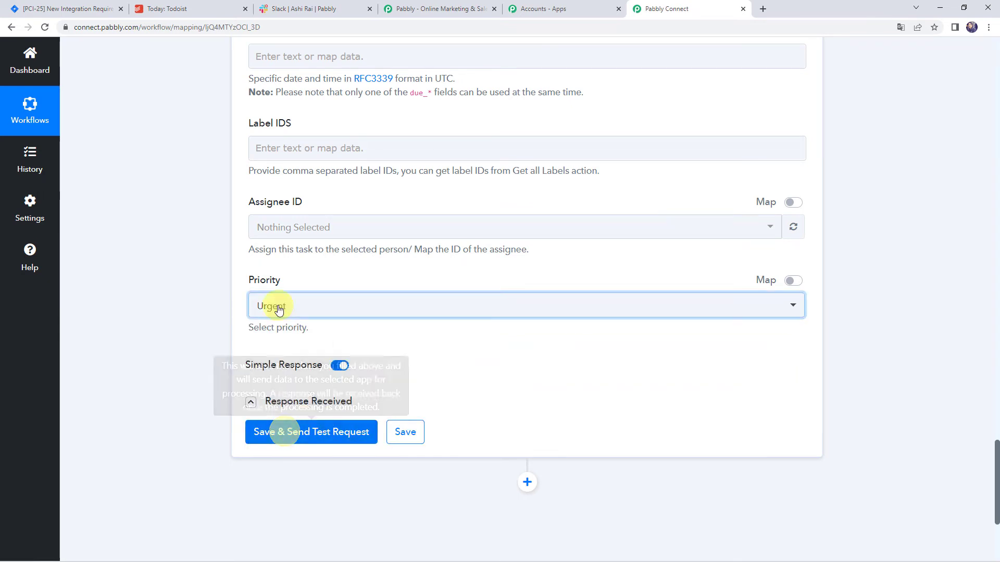
{"action": "left_click", "coordinate": [316, 434]}
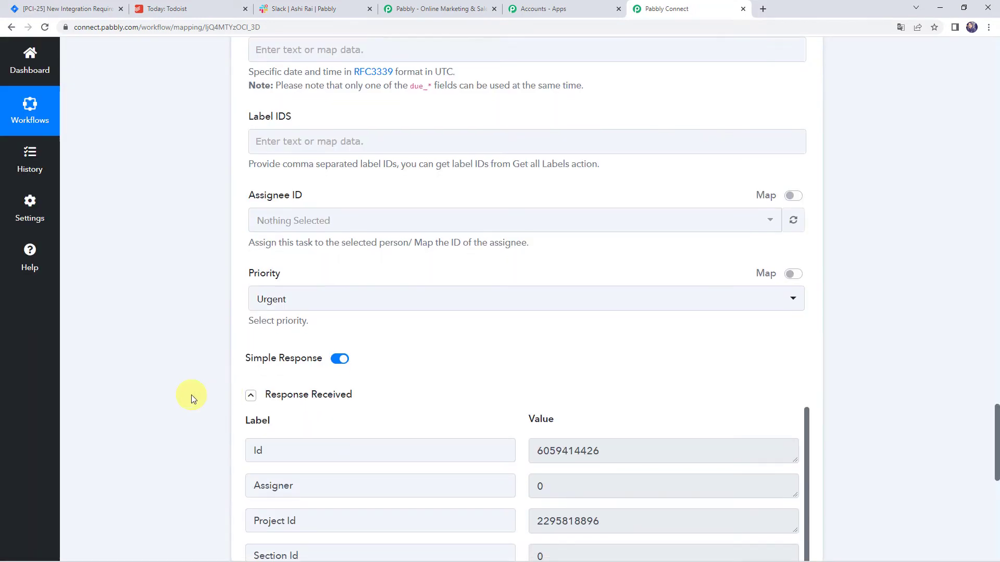
{"action": "scroll", "coordinate": [191, 395], "scroll_direction": "down", "scroll_amount": 5}
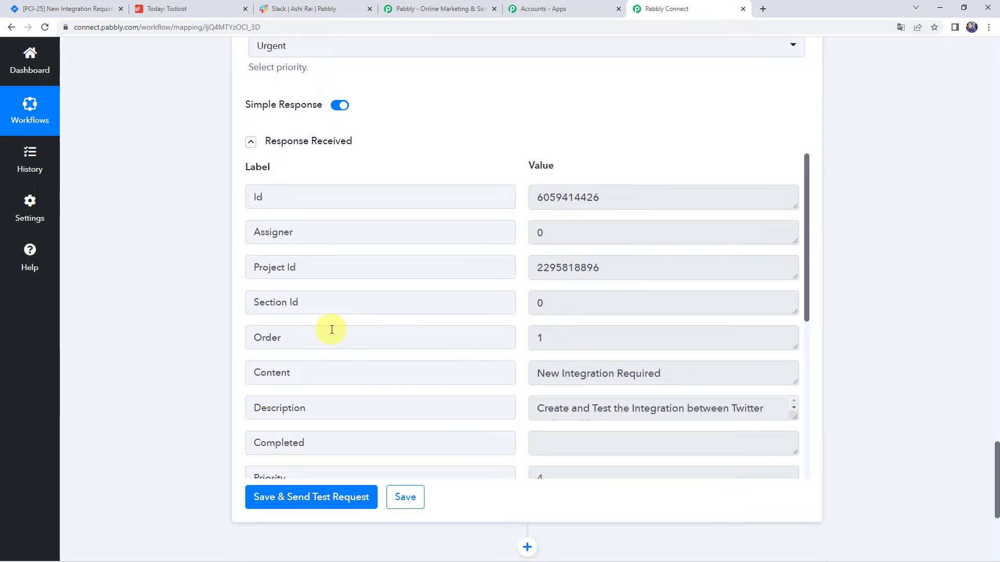
{"action": "left_click", "coordinate": [208, 7]}
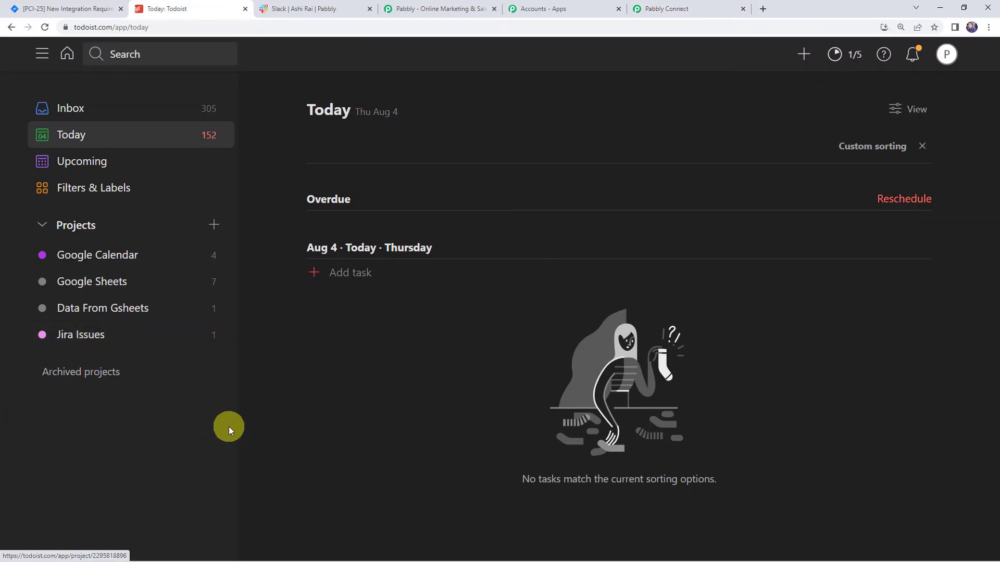
Verify 'New Integration Required' sits in Jira Issues, due Saturday at P1, then return to Pabbly.
{"action": "left_click", "coordinate": [115, 341]}
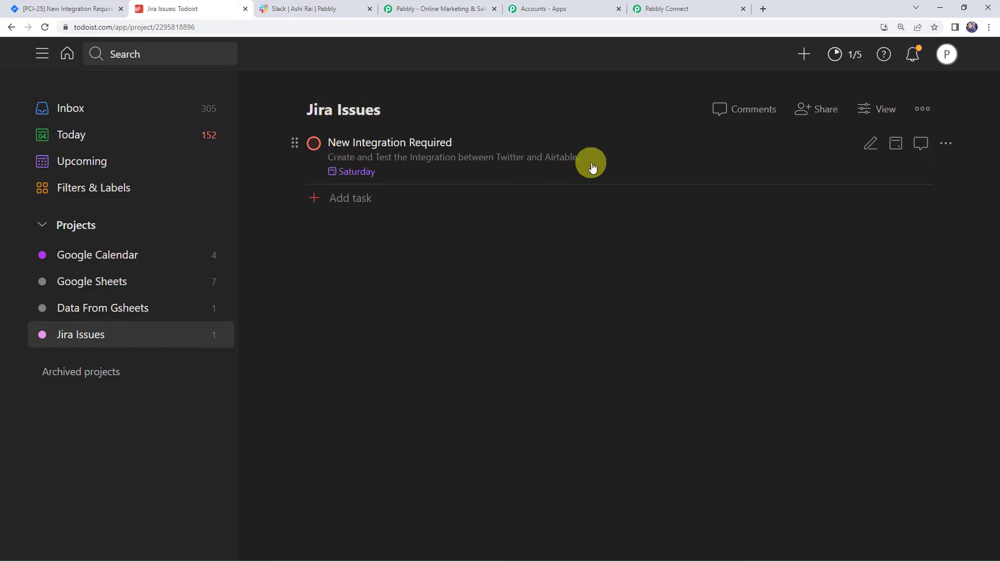
{"action": "left_click", "coordinate": [560, 163]}
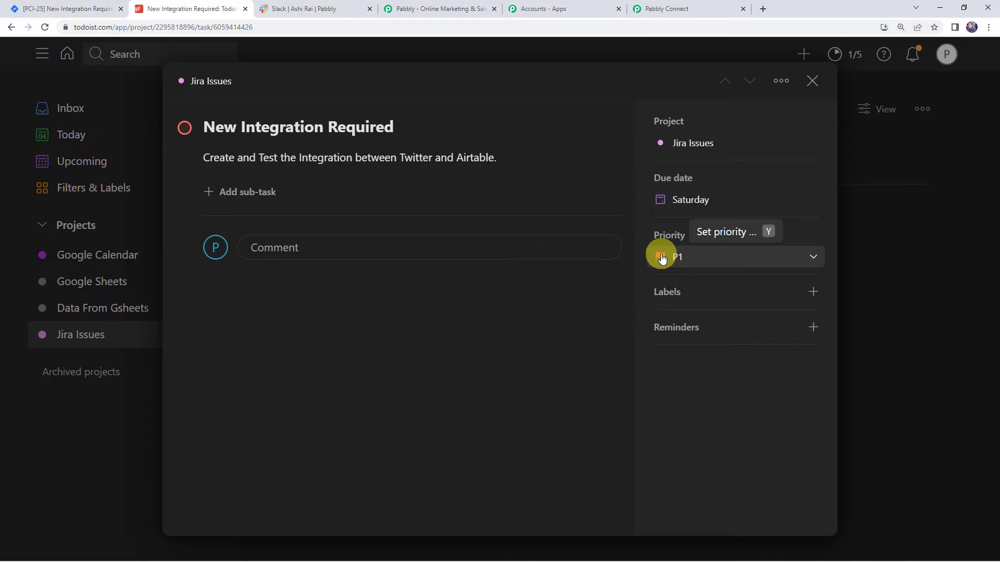
{"action": "left_click", "coordinate": [674, 8]}
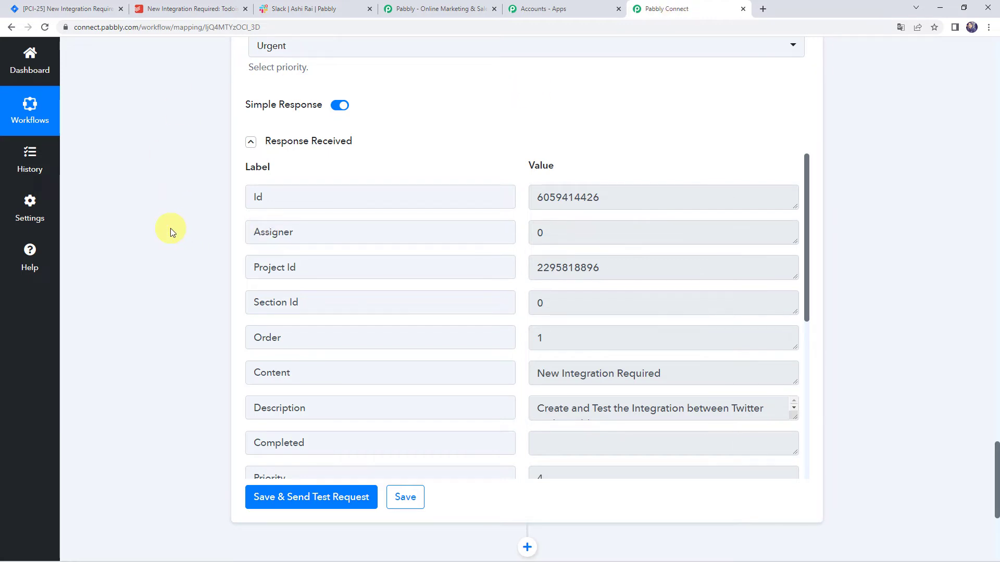
Add a Slack step below the Todoist action with the Add Reminder event.
{"action": "scroll", "coordinate": [171, 228], "scroll_direction": "down", "scroll_amount": 2}
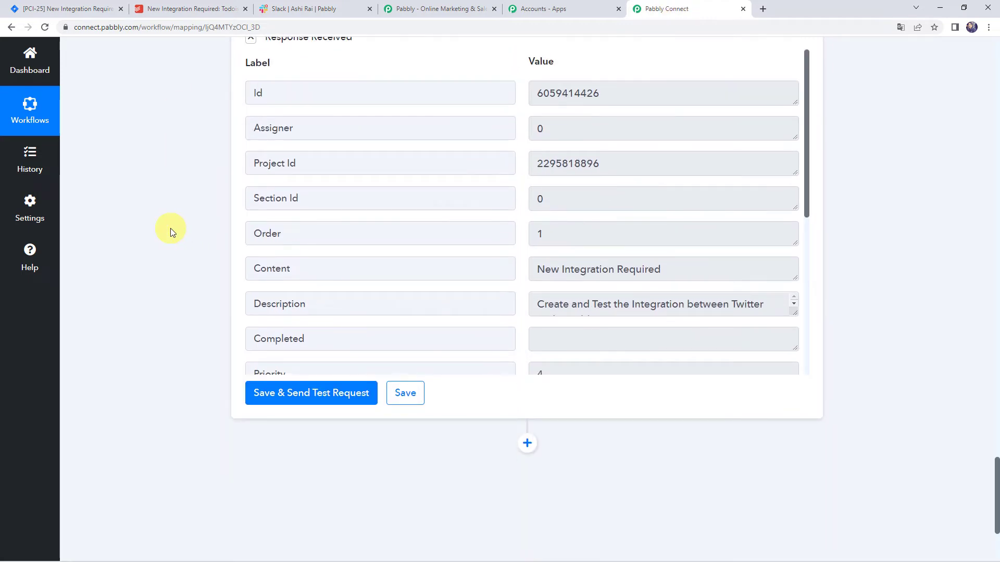
{"action": "scroll", "coordinate": [170, 229], "scroll_direction": "down", "scroll_amount": 3}
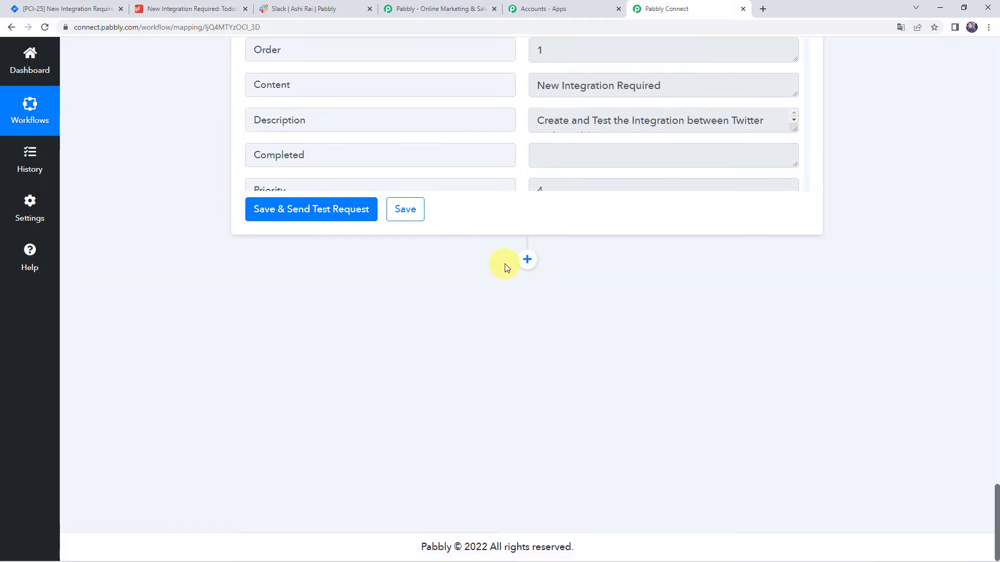
{"action": "left_click", "coordinate": [527, 259]}
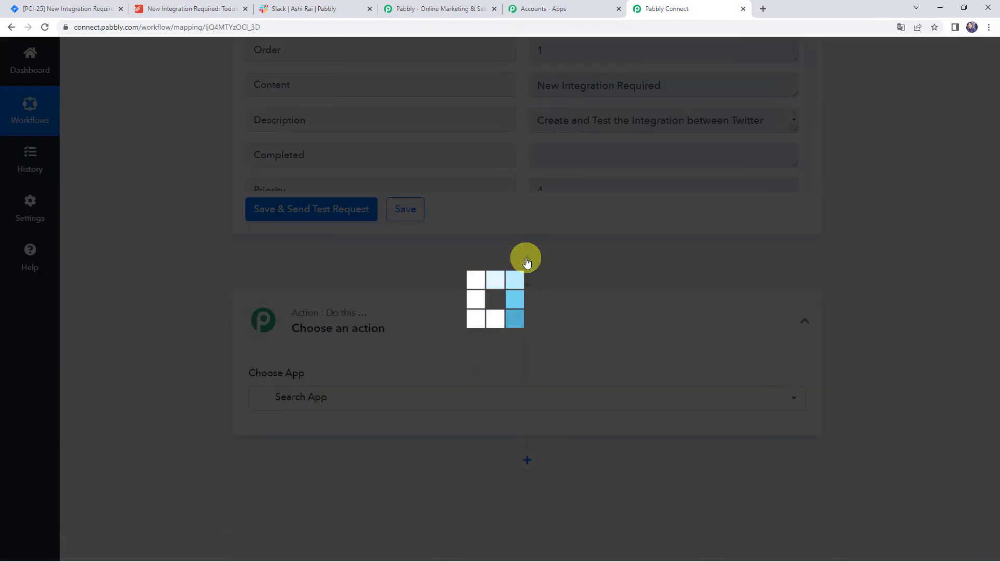
{"action": "scroll", "coordinate": [184, 278], "scroll_direction": "down", "scroll_amount": 3}
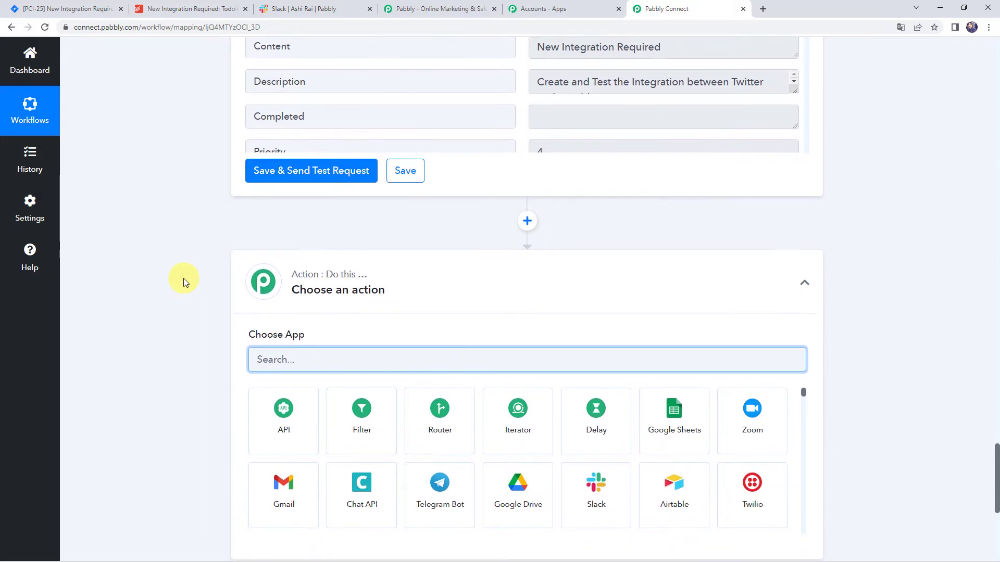
{"action": "type", "text": "sla"}
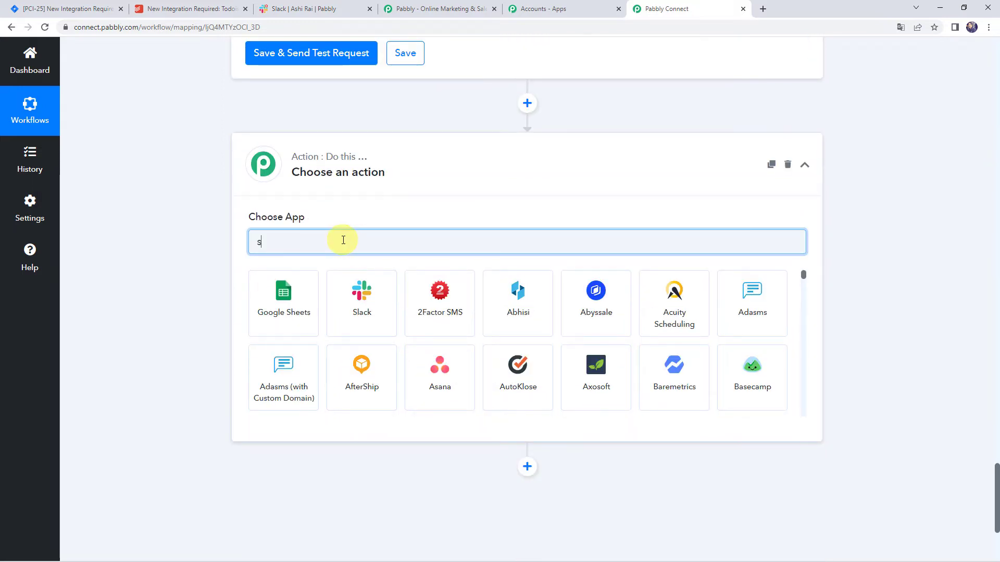
{"action": "left_click", "coordinate": [292, 308]}
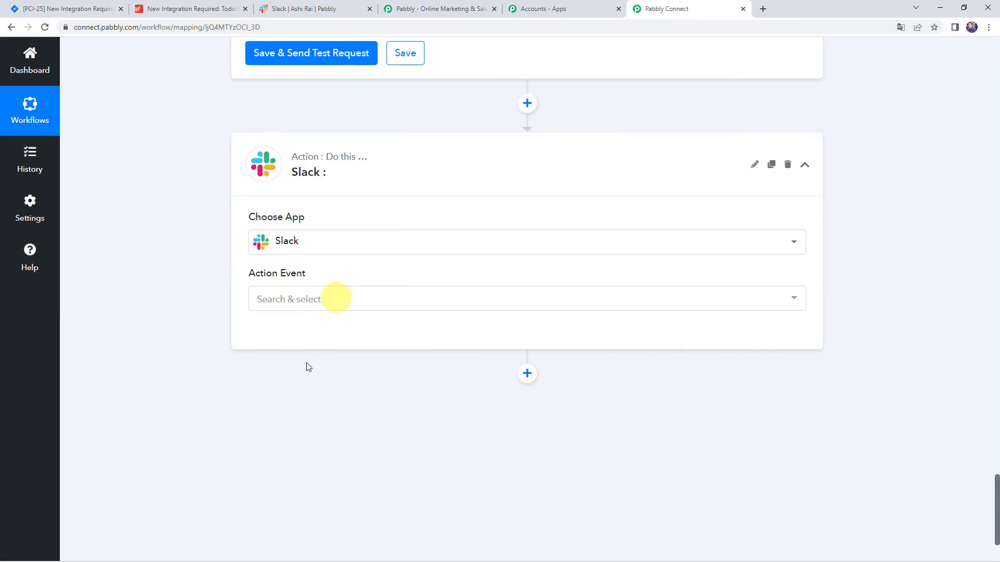
{"action": "left_click", "coordinate": [315, 305]}
{"action": "type", "text": "add"}
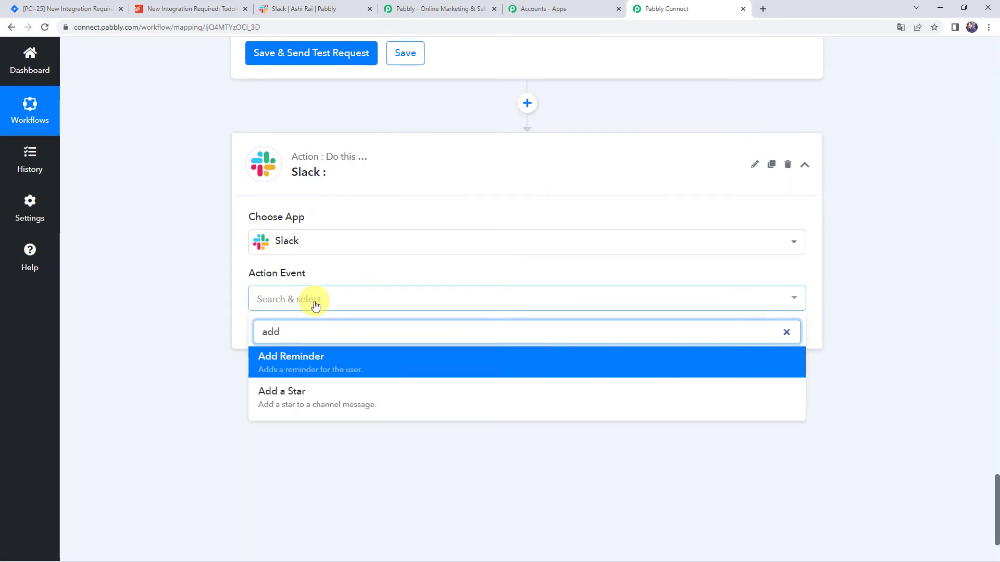
{"action": "left_click", "coordinate": [313, 359]}
Start a new Slack connection with Add New Connection and Connect With Slack.
{"action": "left_click", "coordinate": [272, 342]}
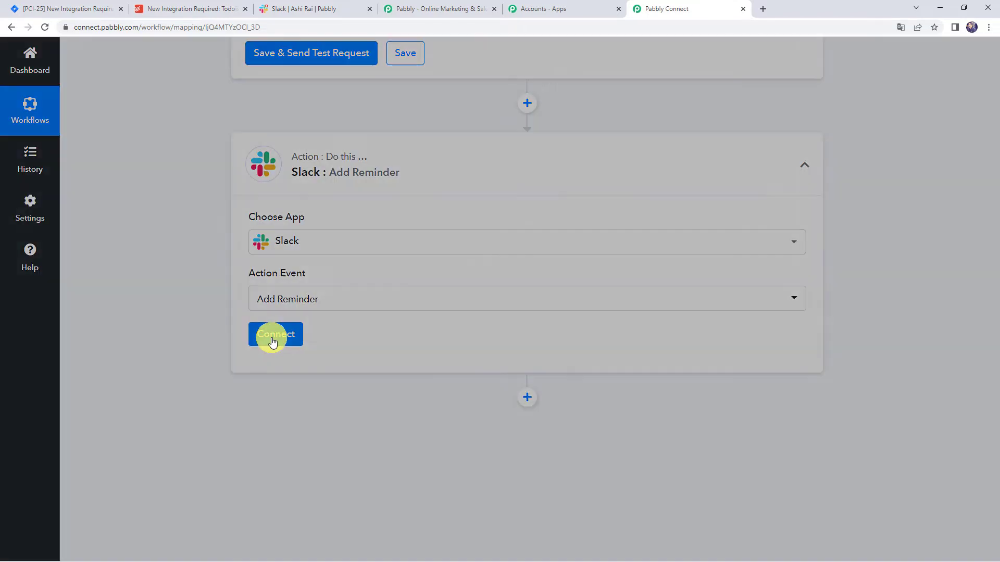
{"action": "left_click", "coordinate": [509, 176]}
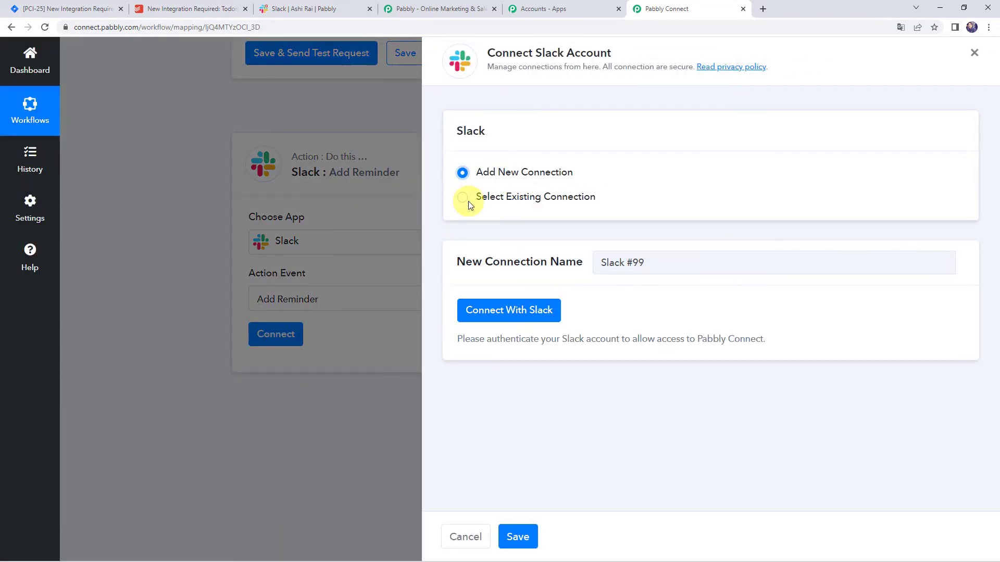
{"action": "left_click", "coordinate": [498, 315]}
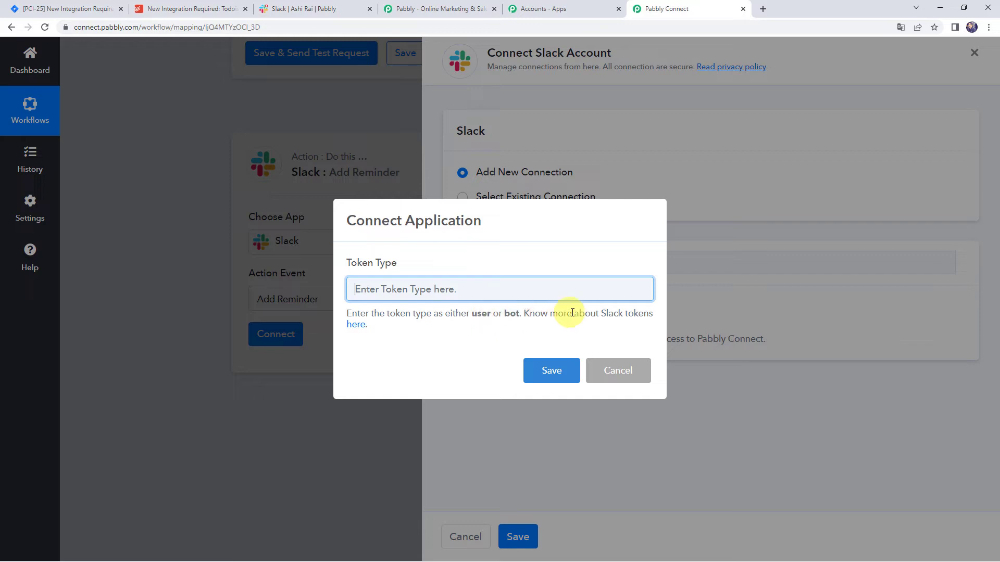
Read the forum article on Slack user-token permissions, then return to Pabbly Connect.
{"action": "left_click", "coordinate": [355, 325]}
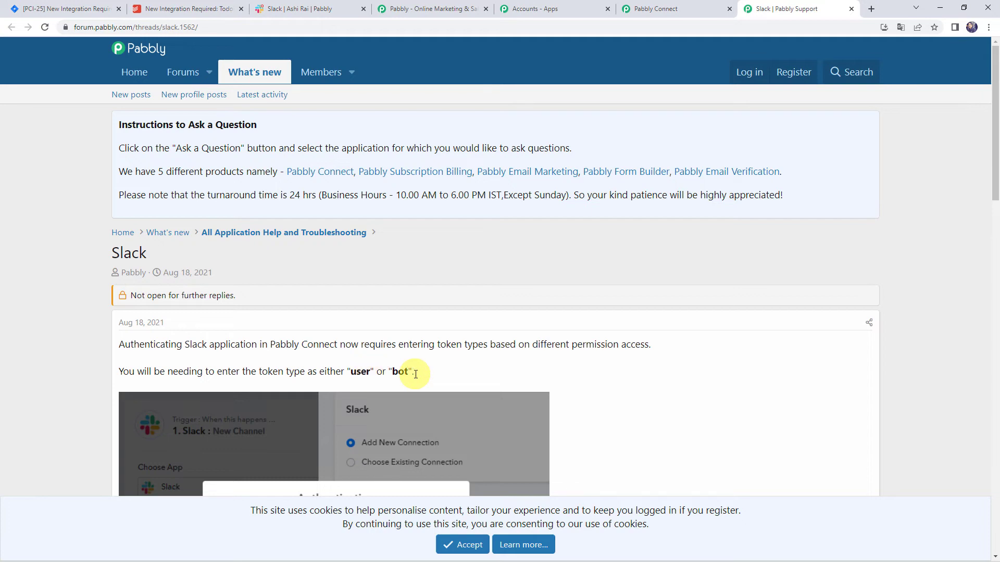
{"action": "scroll", "coordinate": [414, 374], "scroll_direction": "down", "scroll_amount": 5}
{"action": "scroll", "coordinate": [414, 374], "scroll_direction": "down", "scroll_amount": 5}
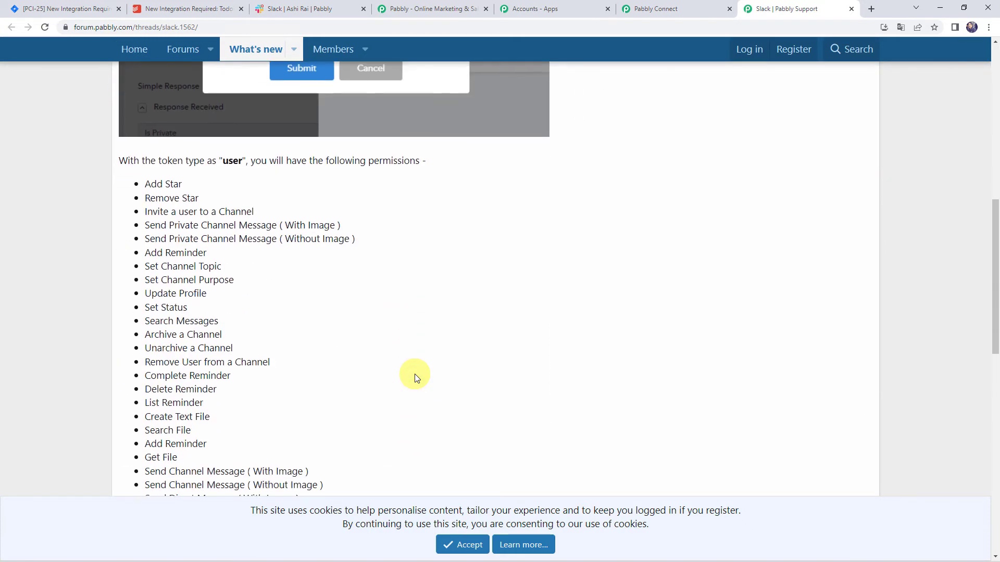
{"action": "scroll", "coordinate": [415, 374], "scroll_direction": "down", "scroll_amount": 3}
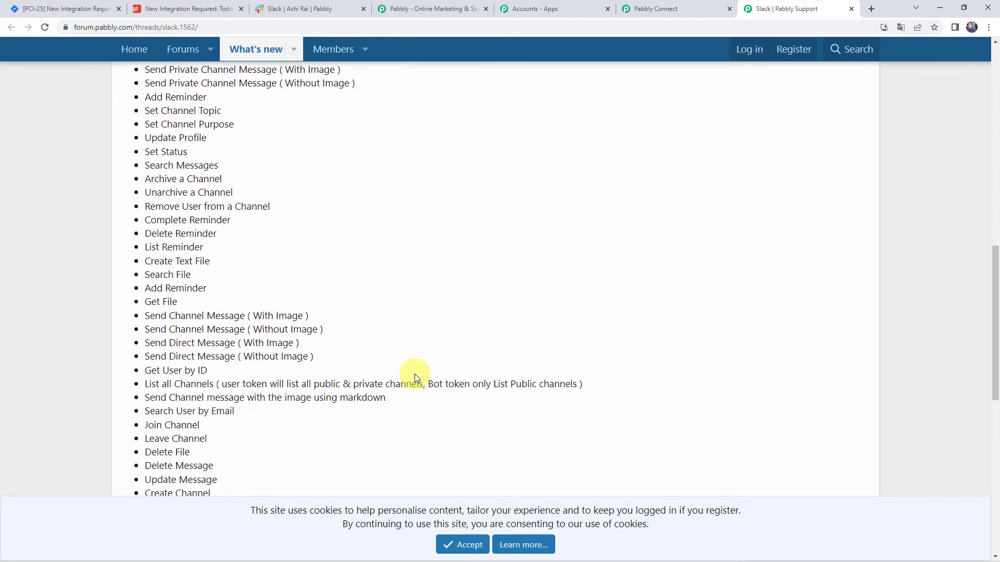
{"action": "left_click", "coordinate": [685, 7]}
Choose the user token type, grant Pabbly Connect access to the Slack workspace, and confirm success.
{"action": "left_click", "coordinate": [399, 288]}
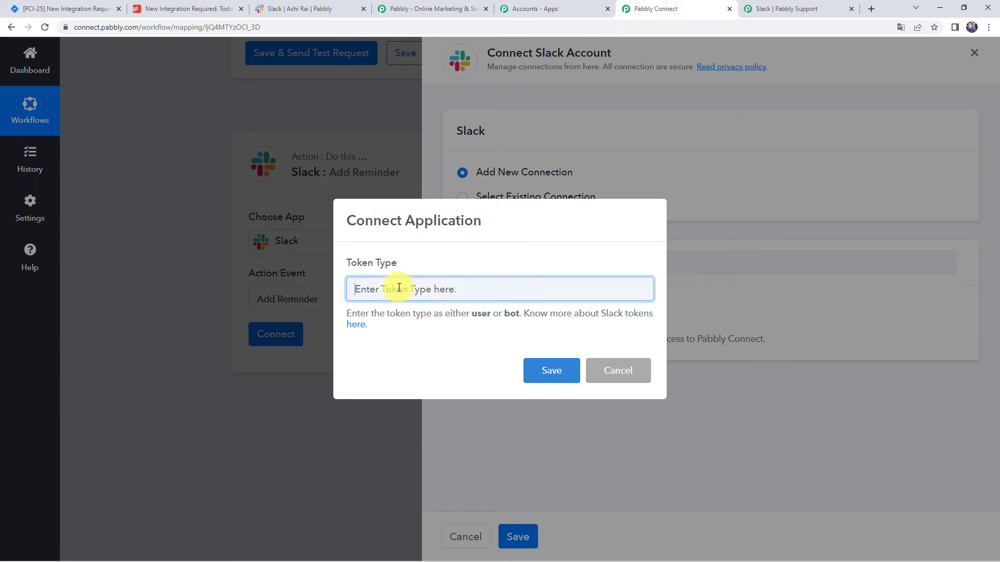
{"action": "type", "text": "user"}
{"action": "left_click", "coordinate": [544, 370]}
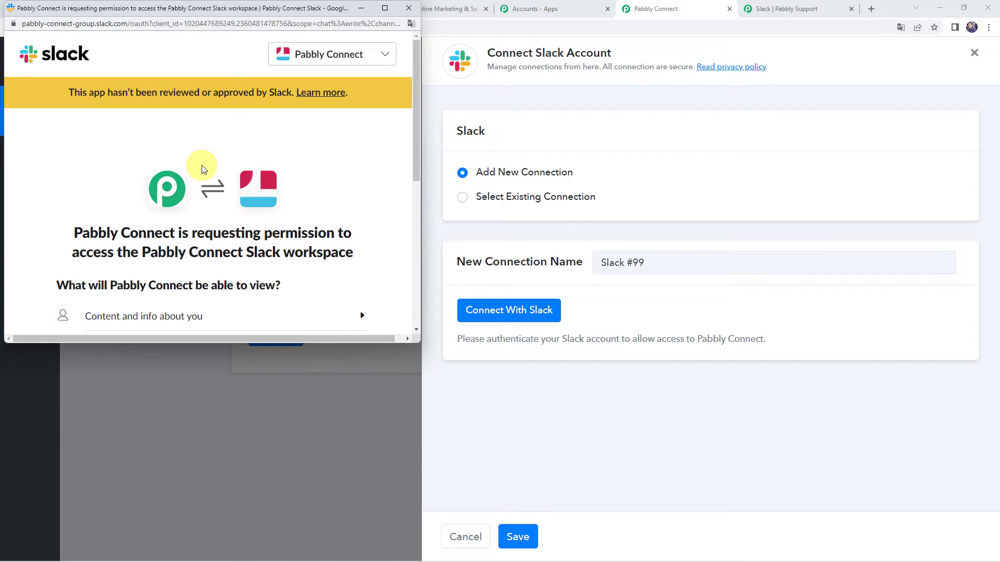
{"action": "scroll", "coordinate": [201, 183], "scroll_direction": "down", "scroll_amount": 6}
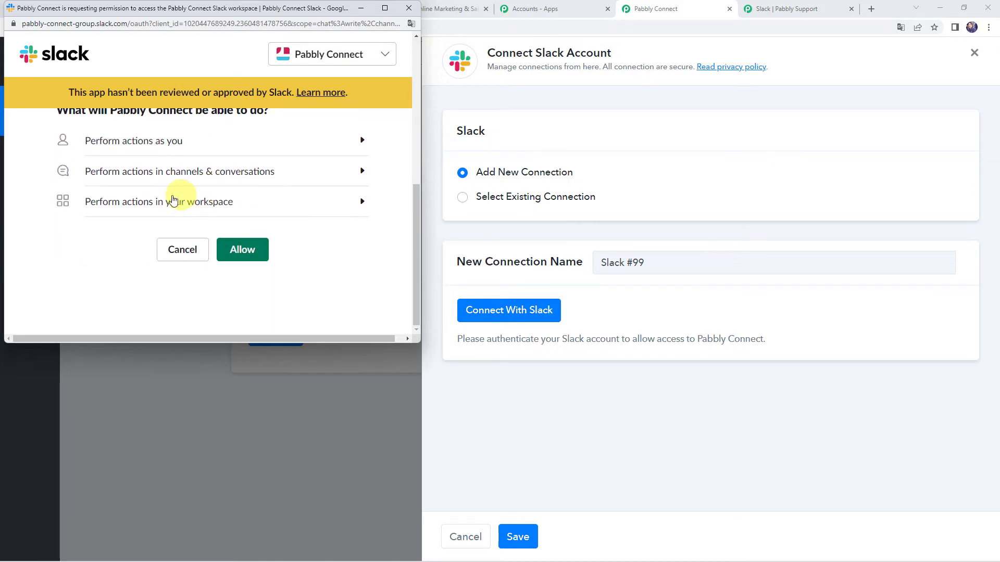
{"action": "left_click", "coordinate": [246, 252]}
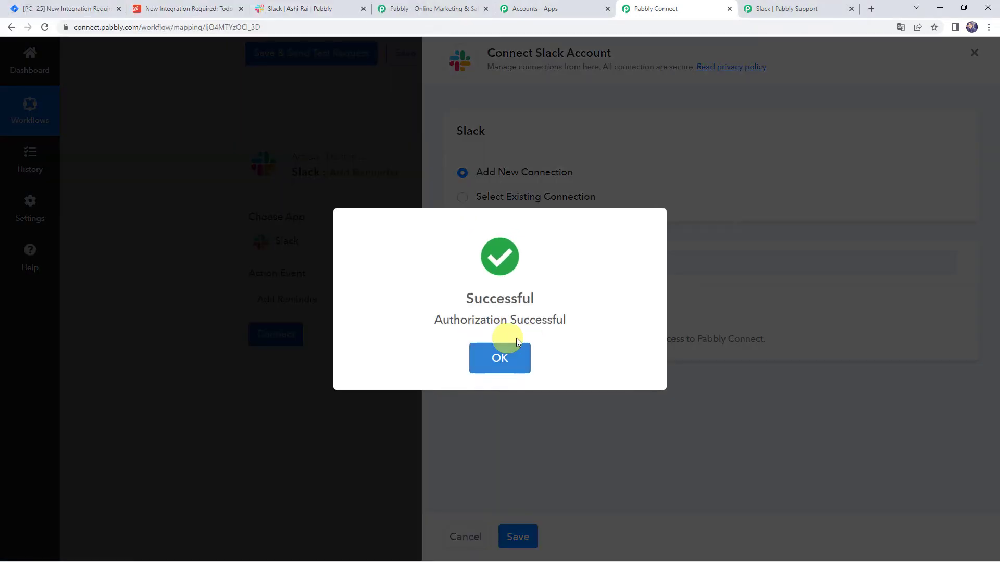
{"action": "left_click", "coordinate": [505, 342]}
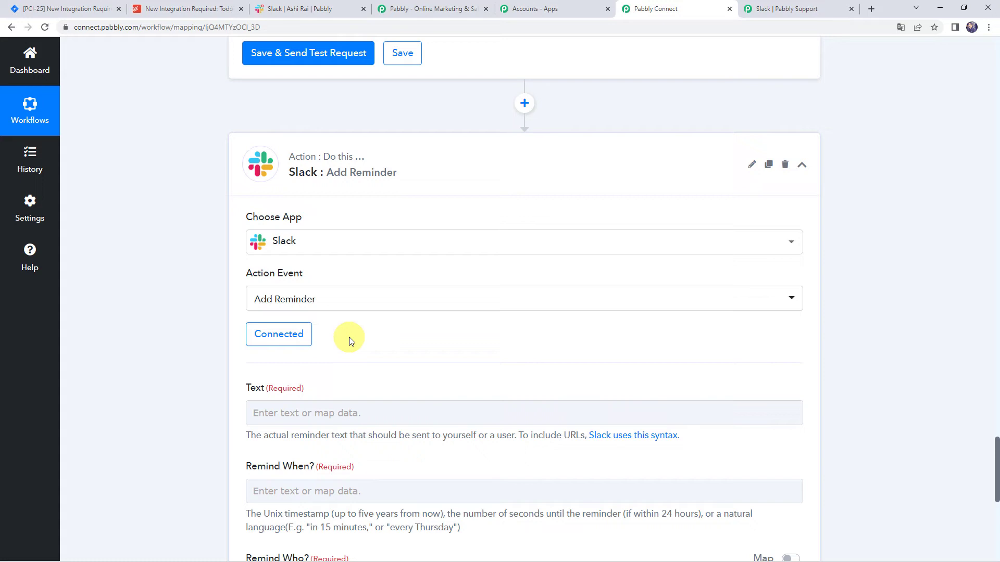
Map Jira's Issue Fields Summary into the reminder Text, followed by a colon.
{"action": "scroll", "coordinate": [355, 332], "scroll_direction": "down", "scroll_amount": 2}
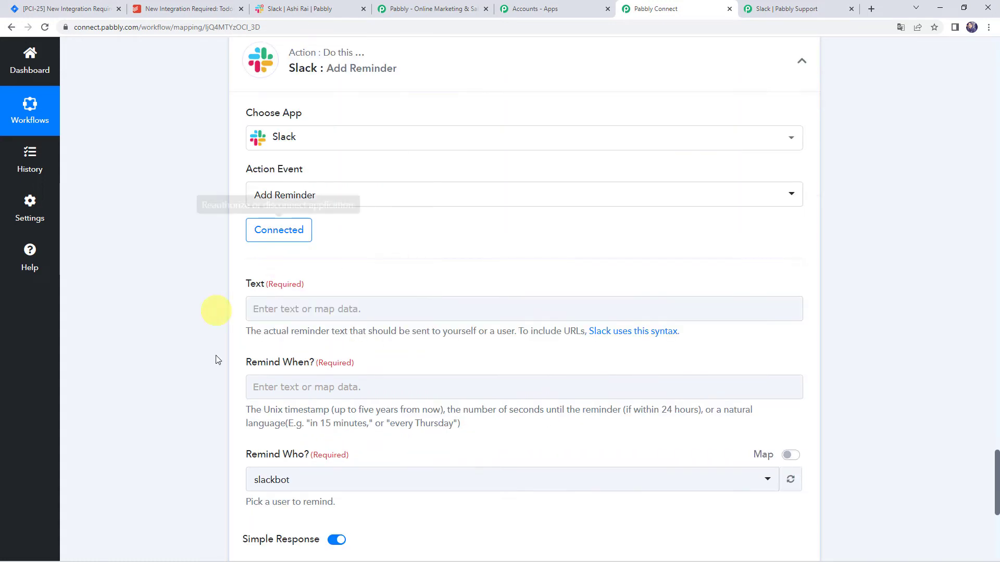
{"action": "left_click", "coordinate": [273, 313]}
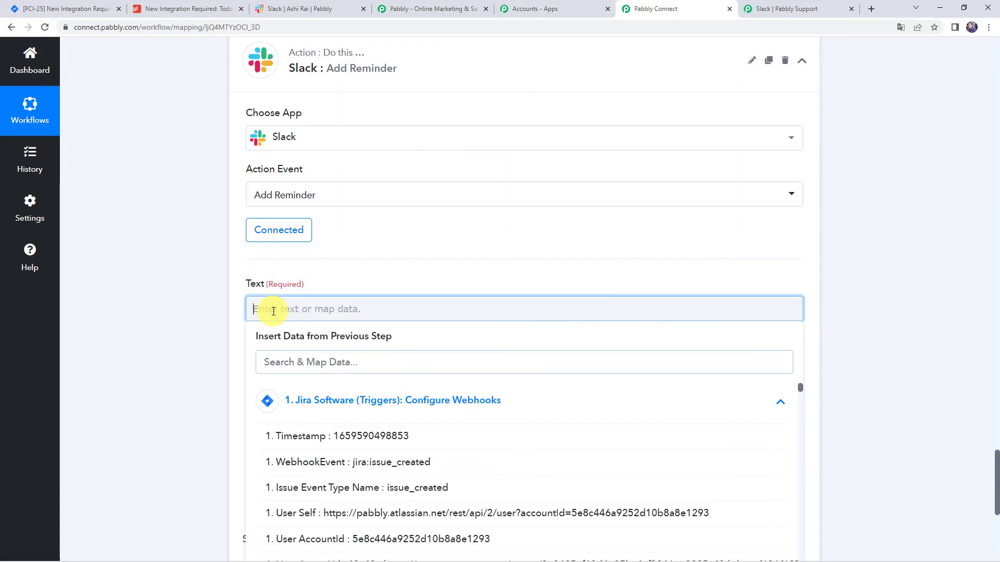
{"action": "left_click", "coordinate": [322, 364]}
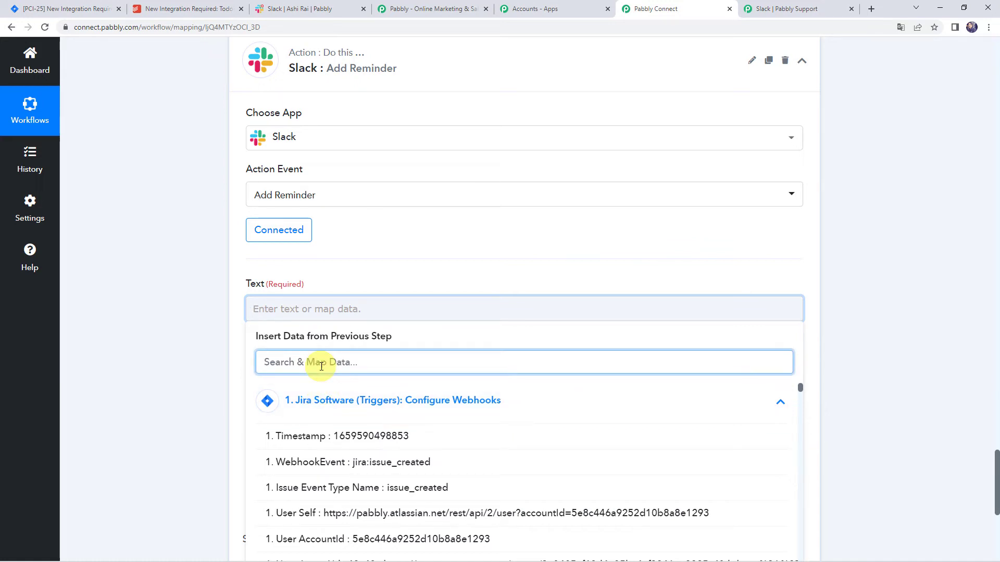
{"action": "type", "text": "new"}
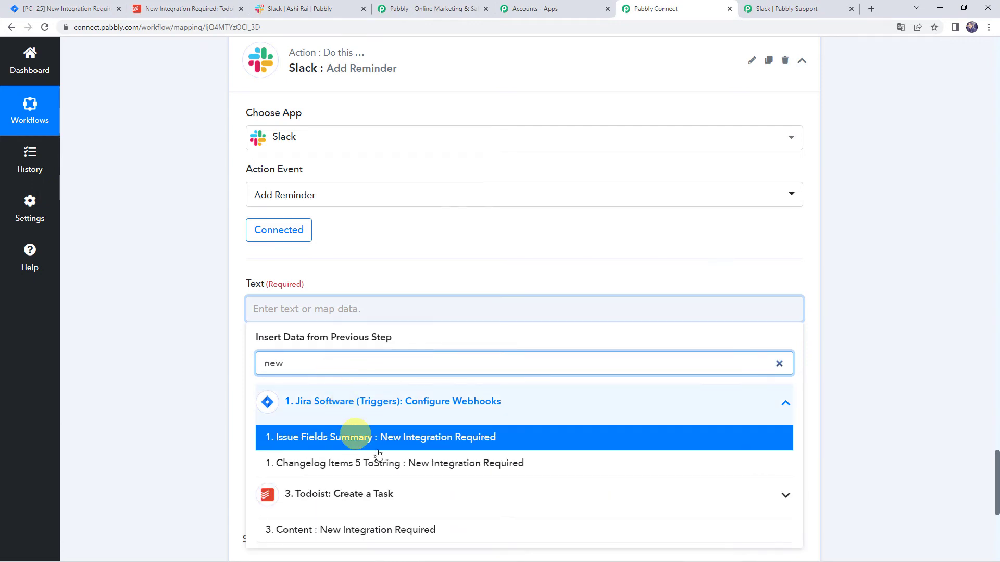
{"action": "left_click", "coordinate": [358, 443]}
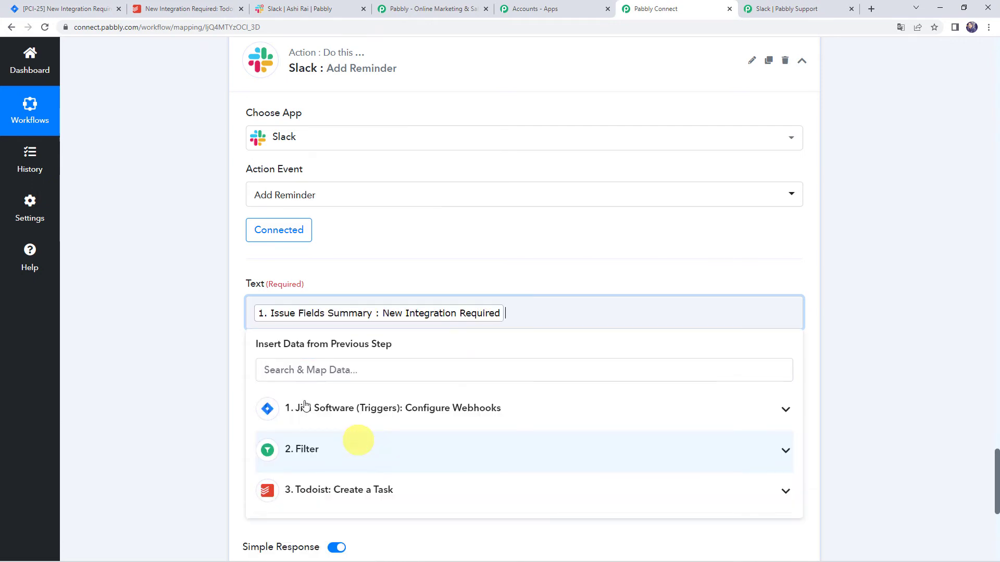
{"action": "left_click", "coordinate": [206, 368]}
{"action": "left_click", "coordinate": [526, 312]}
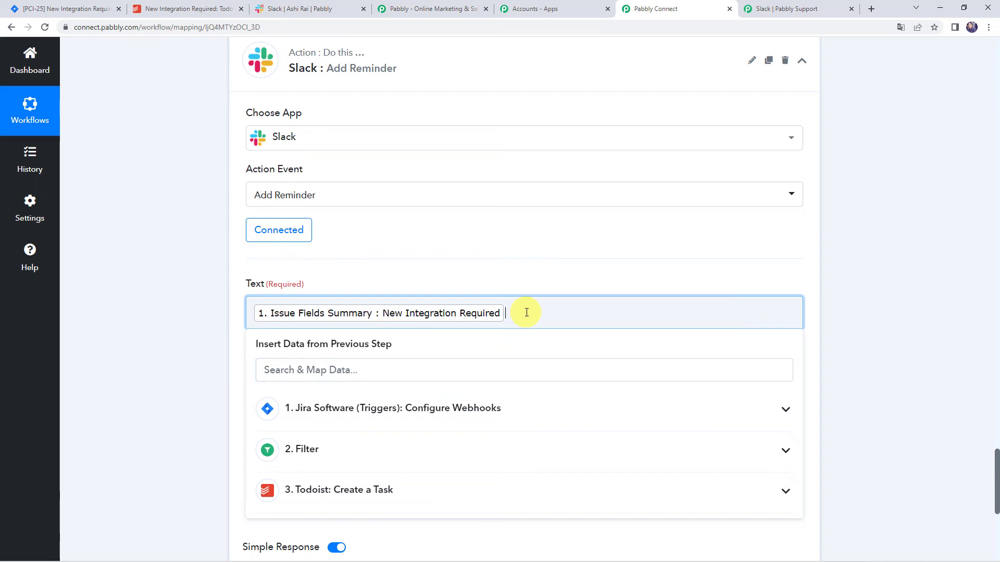
Append Jira's Issue Fields Description after the colon in the reminder Text.
{"action": "left_click", "coordinate": [453, 370]}
{"action": "left_click", "coordinate": [402, 408]}
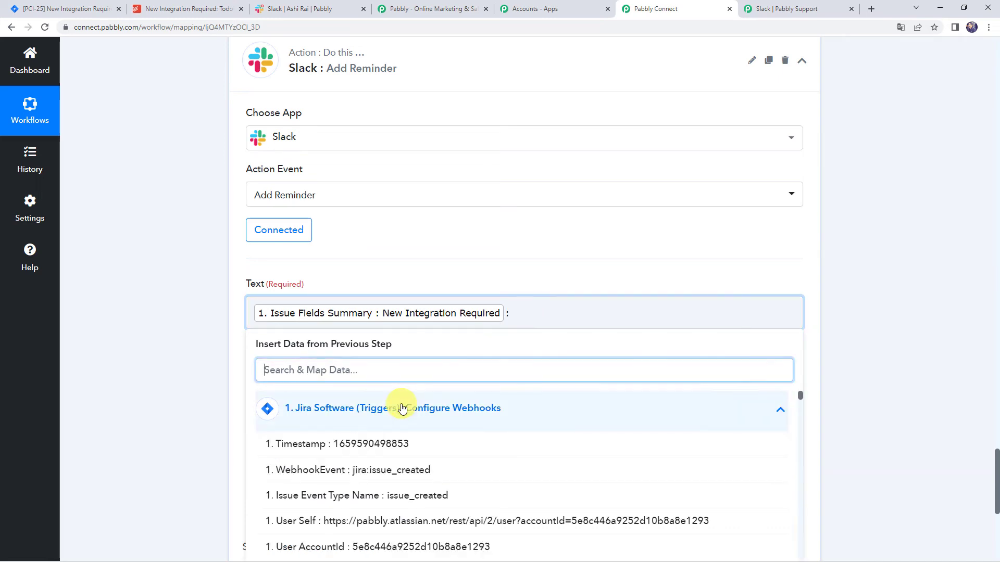
{"action": "type", "text": "de"}
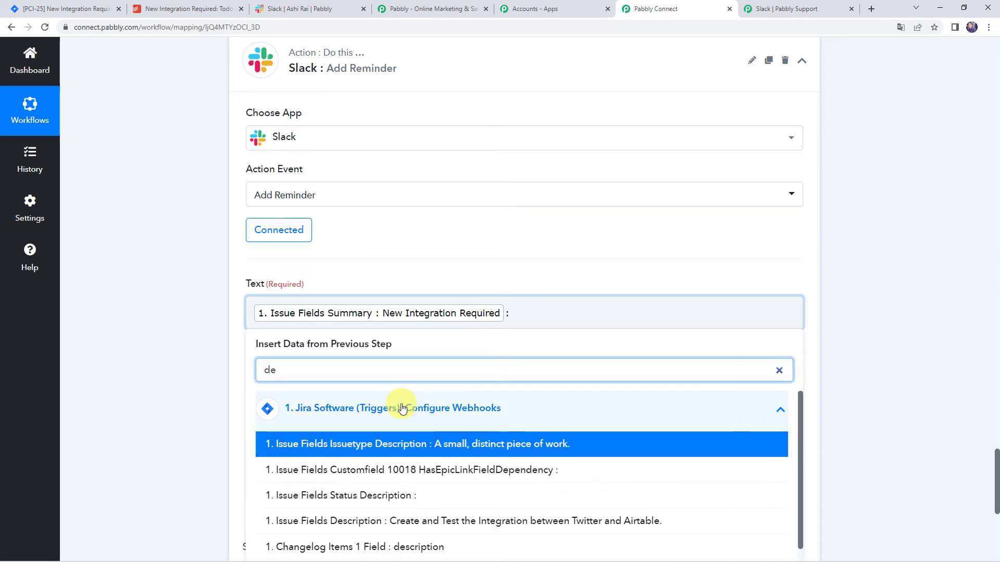
{"action": "scroll", "coordinate": [458, 468], "scroll_direction": "down", "scroll_amount": 1}
{"action": "left_click", "coordinate": [404, 469]}
{"action": "left_click", "coordinate": [130, 401]}
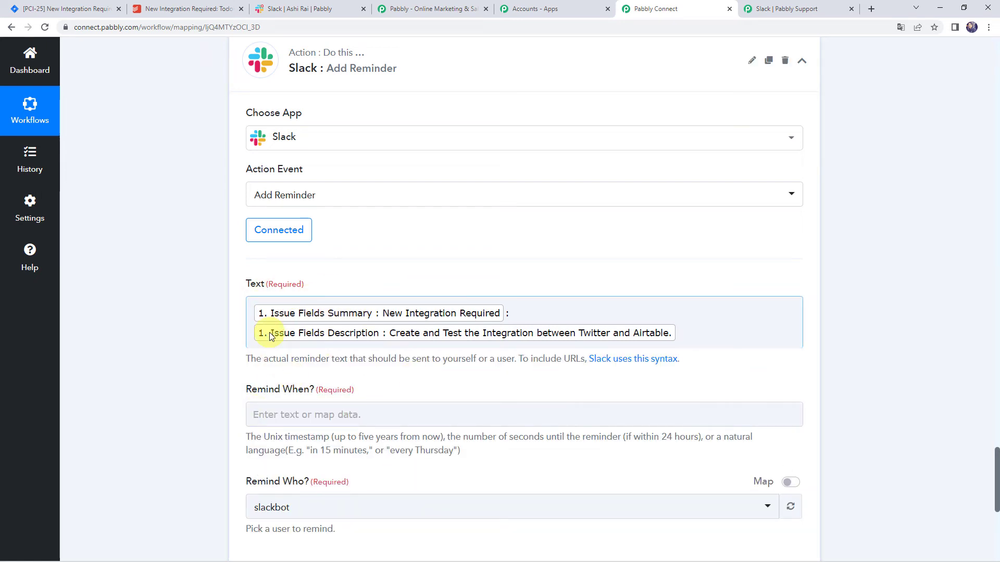
{"action": "scroll", "coordinate": [270, 333], "scroll_direction": "down", "scroll_amount": 1}
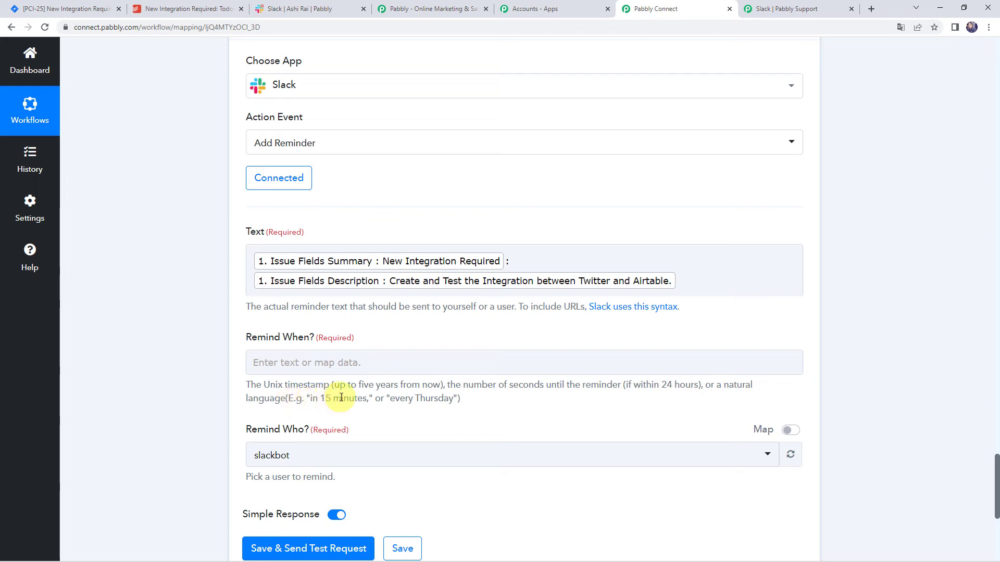
{"action": "left_click", "coordinate": [275, 363]}
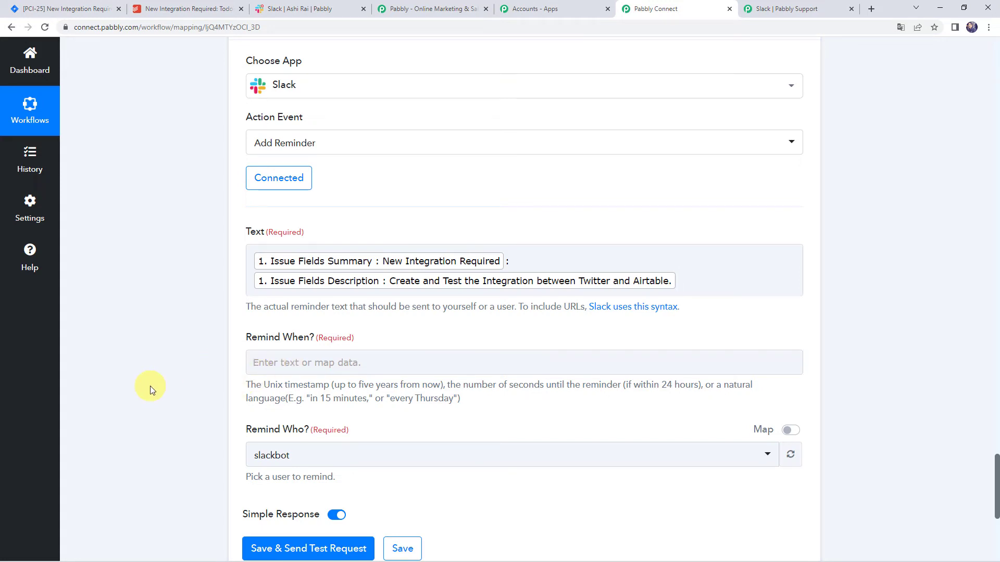
{"action": "scroll", "coordinate": [150, 386], "scroll_direction": "up", "scroll_amount": 5}
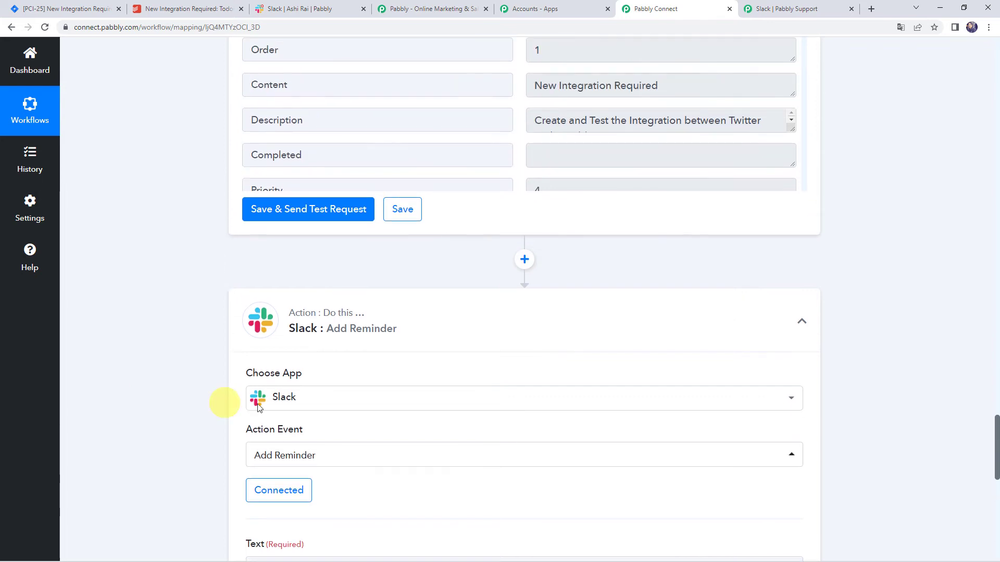
Insert a connected Date/Time Formatter Add/Subtract Time step above the Slack reminder.
{"action": "left_click", "coordinate": [525, 261]}
{"action": "scroll", "coordinate": [511, 263], "scroll_direction": "down", "scroll_amount": 1}
{"action": "type", "text": "date"}
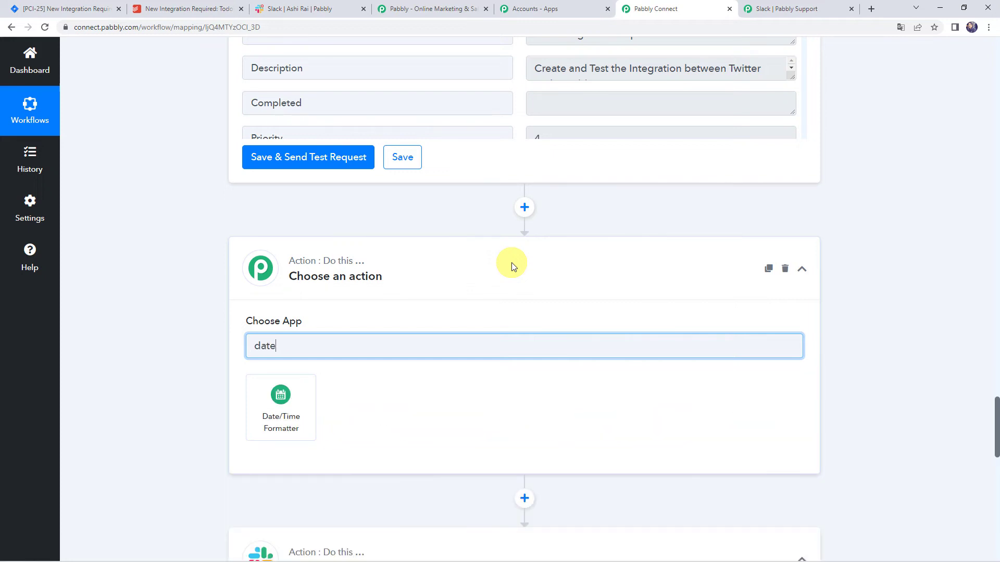
{"action": "left_click", "coordinate": [306, 403]}
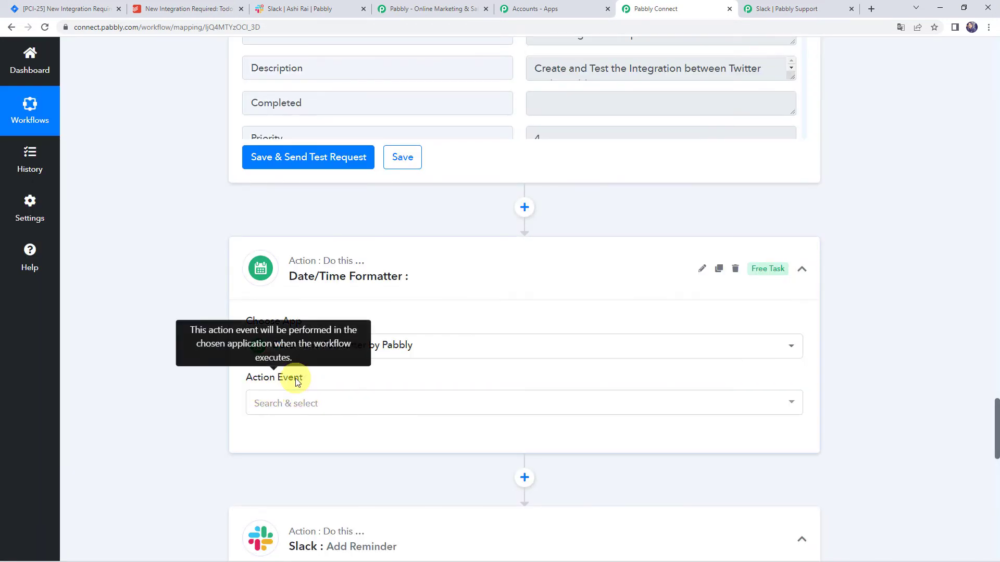
{"action": "left_click", "coordinate": [286, 404]}
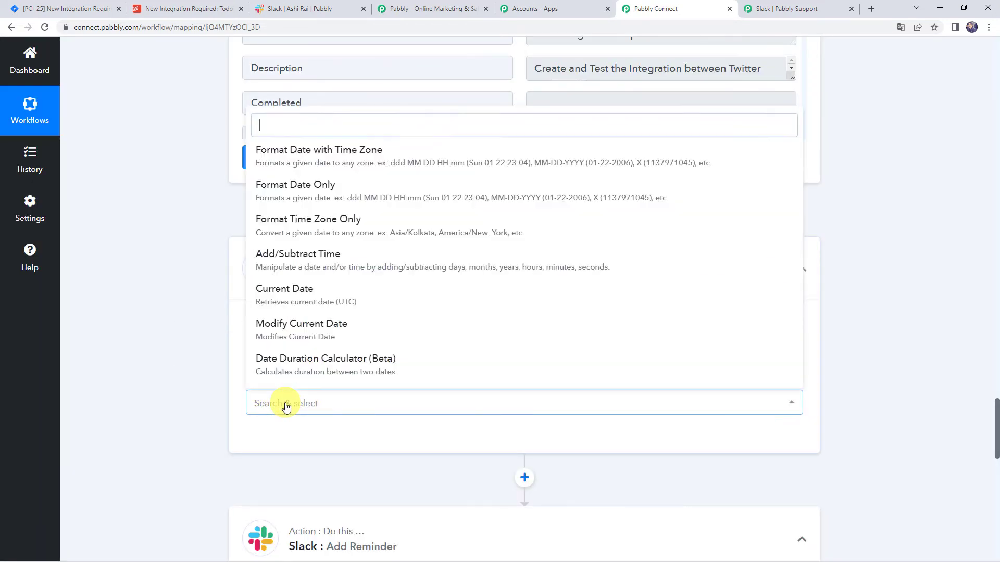
{"action": "type", "text": "ad"}
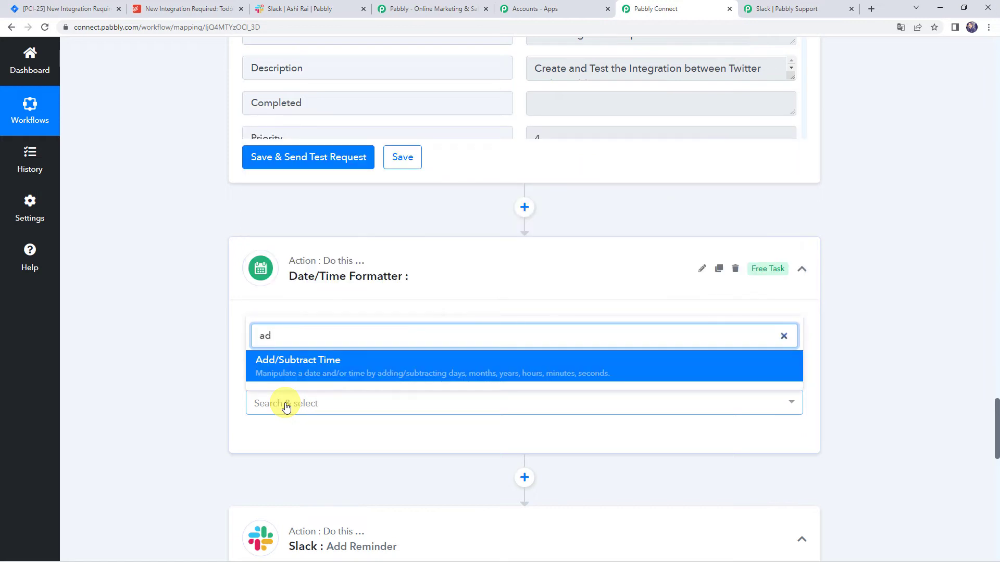
{"action": "left_click", "coordinate": [288, 372]}
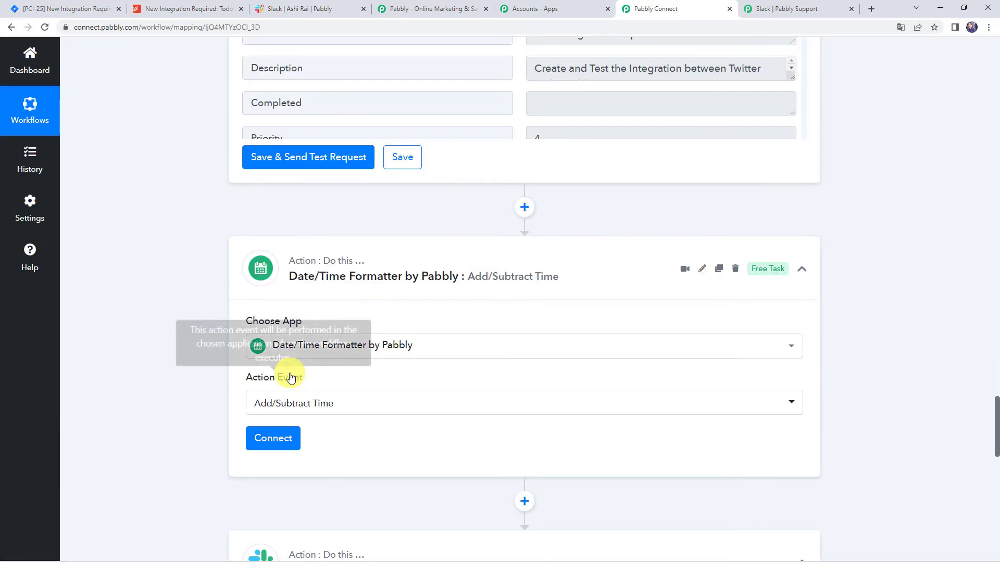
{"action": "left_click", "coordinate": [274, 439]}
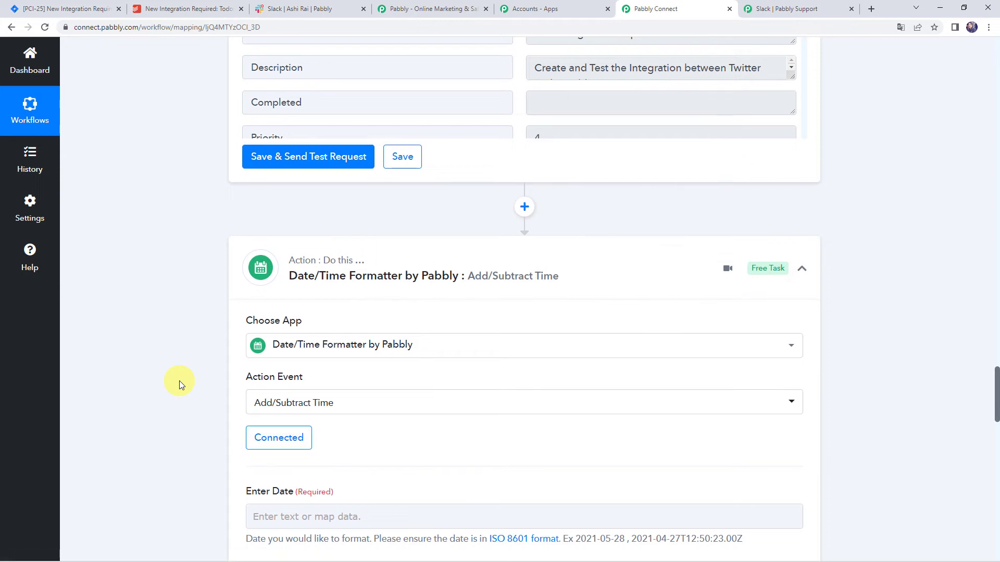
Map Jira's Issue Fields Updated into the Enter Date field.
{"action": "scroll", "coordinate": [179, 380], "scroll_direction": "down", "scroll_amount": 4}
{"action": "left_click", "coordinate": [286, 311]}
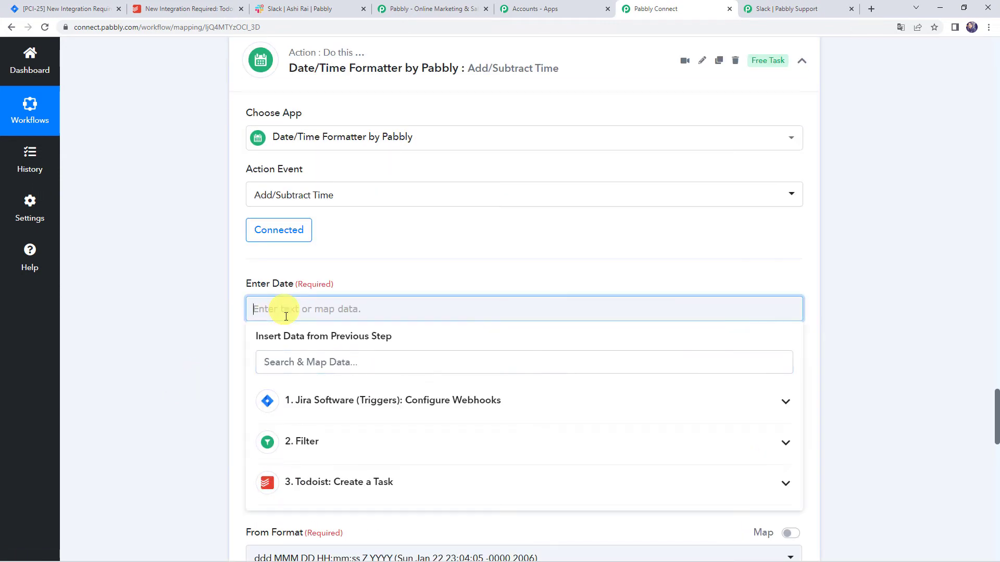
{"action": "left_click", "coordinate": [306, 405]}
{"action": "type", "text": "dat"}
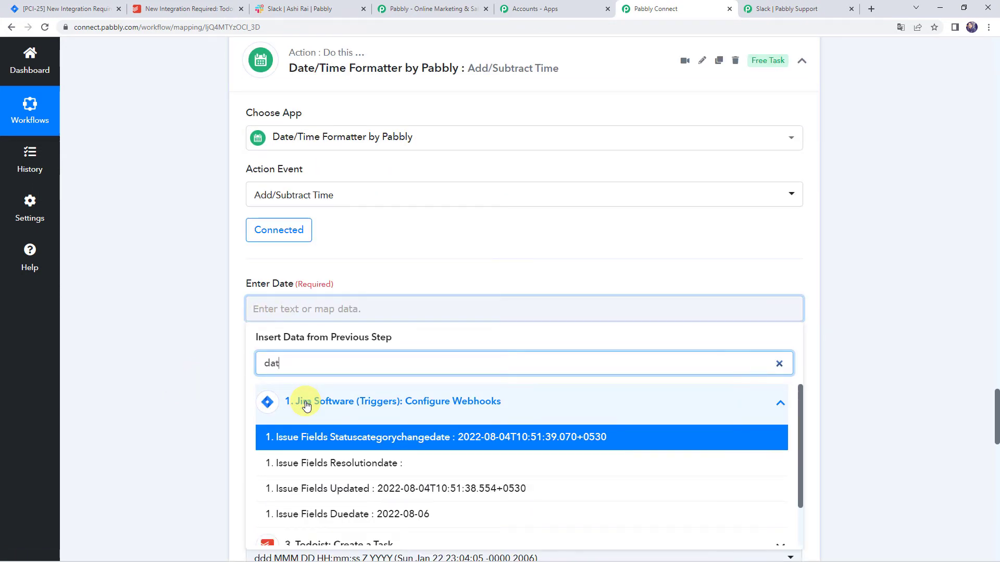
{"action": "left_click", "coordinate": [375, 492]}
{"action": "left_click", "coordinate": [194, 386]}
{"action": "scroll", "coordinate": [194, 386], "scroll_direction": "down", "scroll_amount": 2}
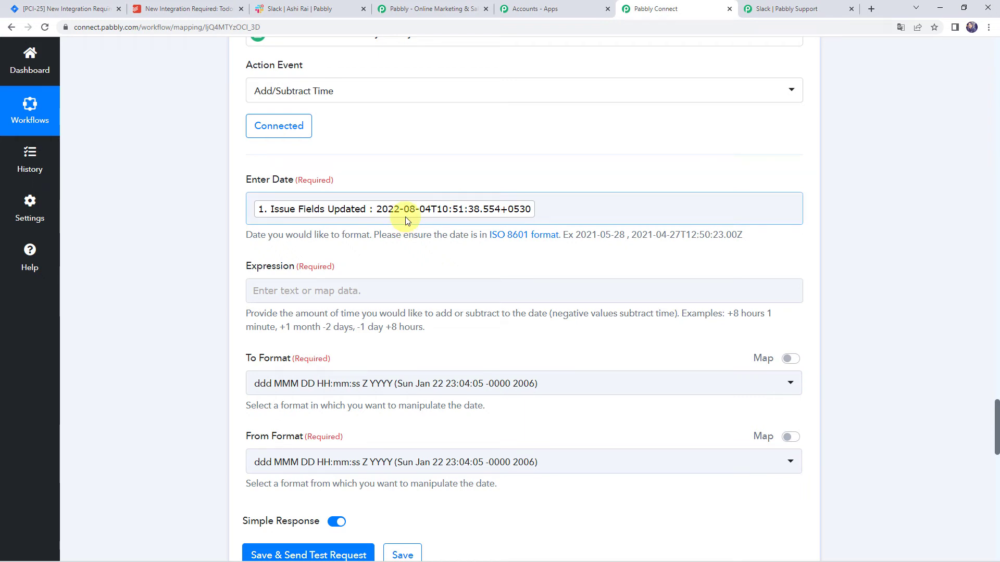
Set the Expression to +1 Day and the output format to Unix timestamp X.
{"action": "left_click", "coordinate": [324, 287]}
{"action": "type", "text": "+"}
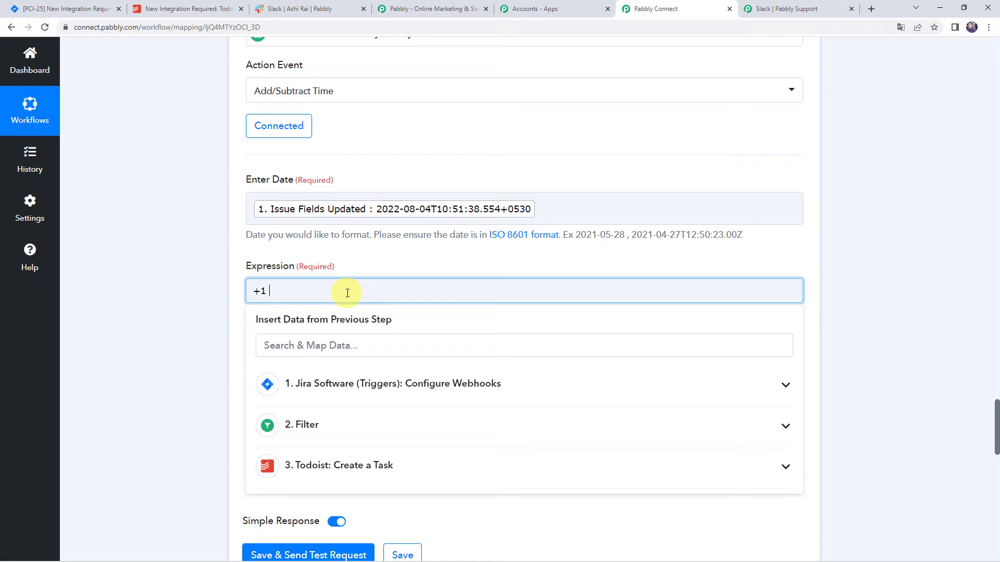
{"action": "type", "text": "1 Day"}
{"action": "left_click", "coordinate": [129, 320]}
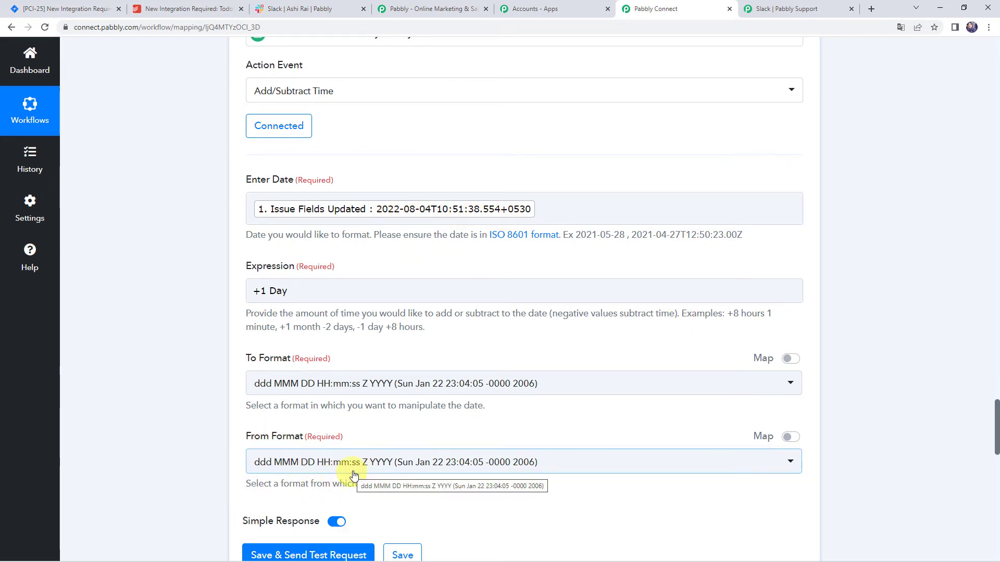
{"action": "scroll", "coordinate": [159, 352], "scroll_direction": "down", "scroll_amount": 1}
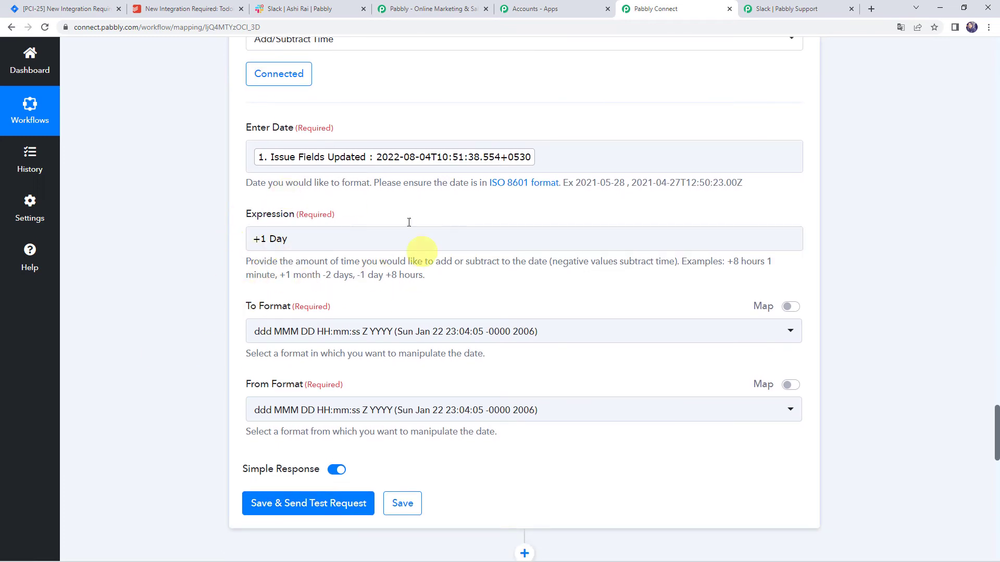
{"action": "left_click", "coordinate": [318, 339]}
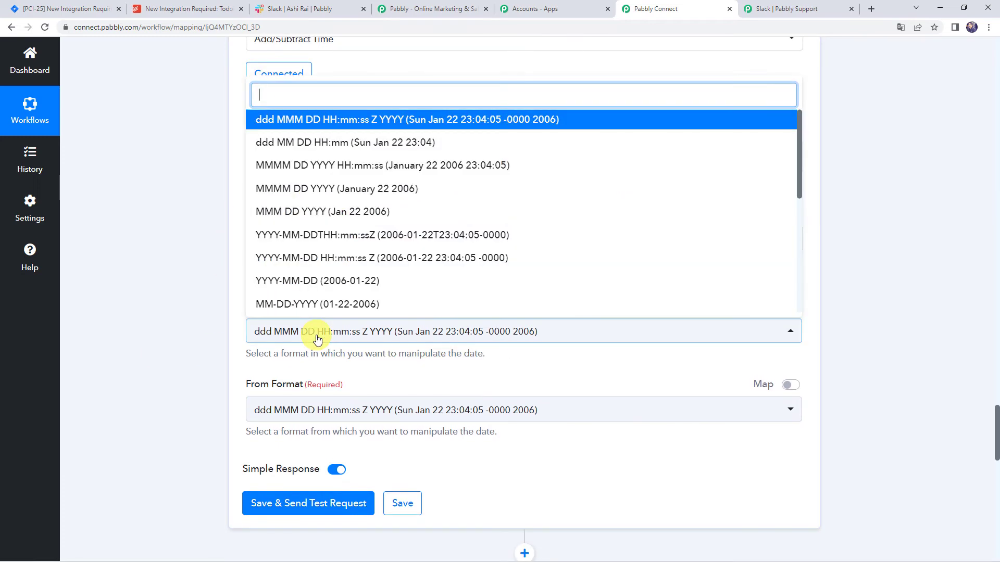
{"action": "scroll", "coordinate": [365, 219], "scroll_direction": "down", "scroll_amount": 1}
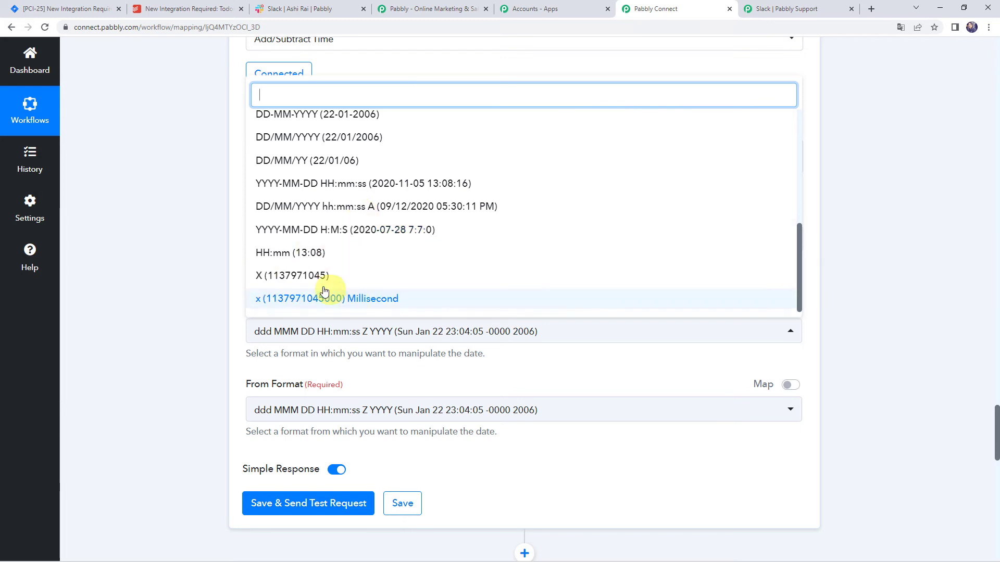
{"action": "left_click", "coordinate": [281, 276]}
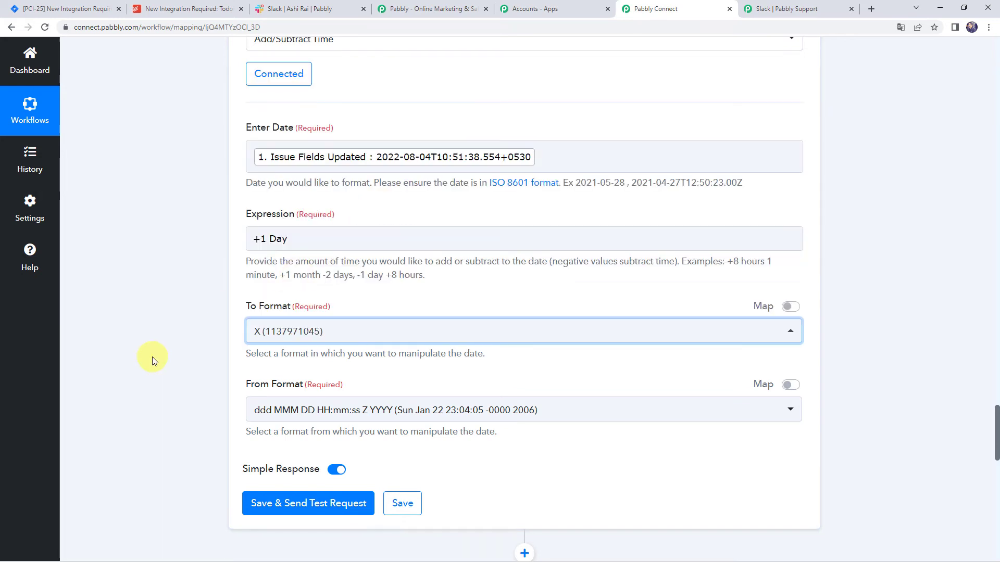
{"action": "scroll", "coordinate": [234, 349], "scroll_direction": "down", "scroll_amount": 1}
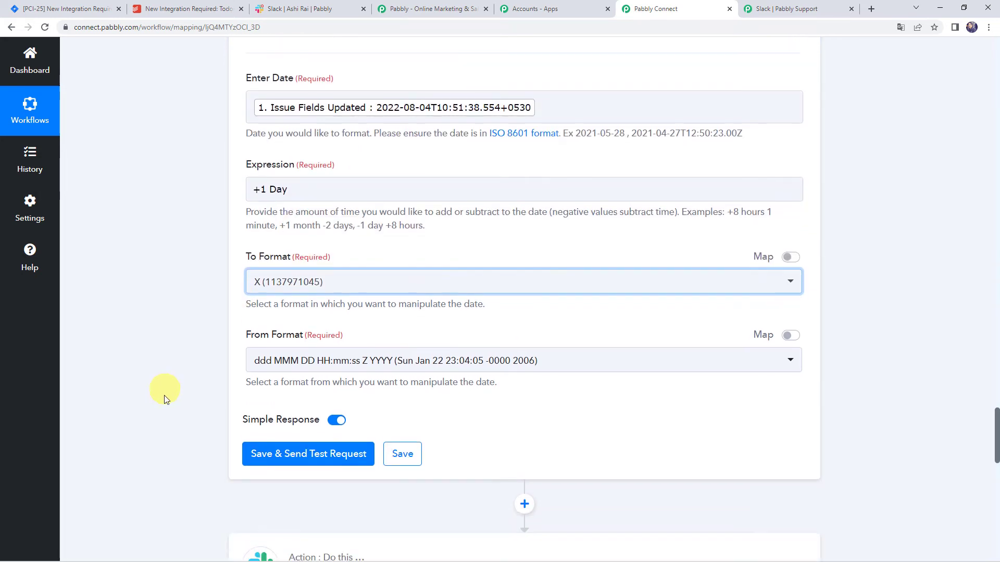
{"action": "left_click", "coordinate": [265, 451]}
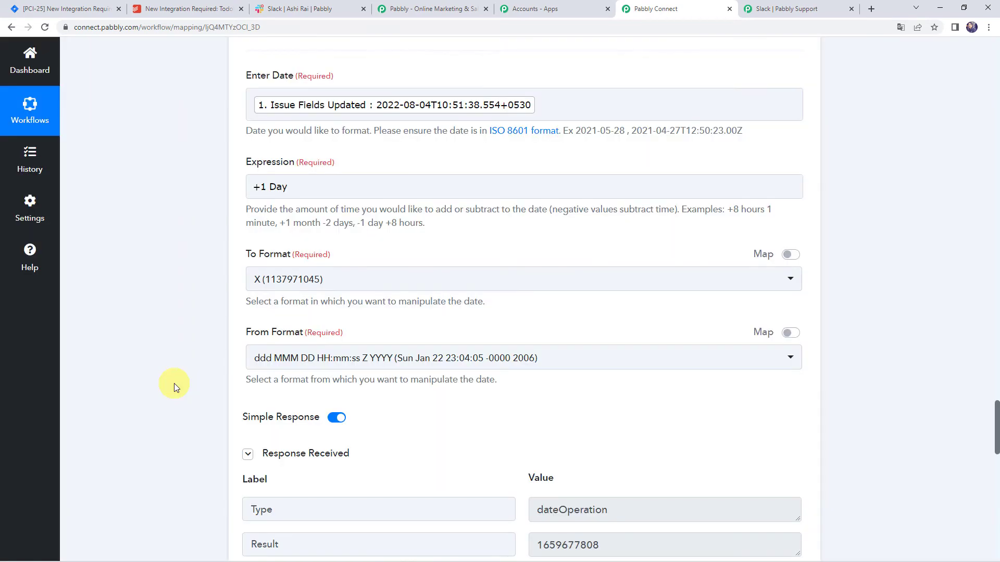
{"action": "scroll", "coordinate": [174, 383], "scroll_direction": "down", "scroll_amount": 3}
{"action": "double_click", "coordinate": [628, 388]}
{"action": "scroll", "coordinate": [175, 339], "scroll_direction": "down", "scroll_amount": 9}
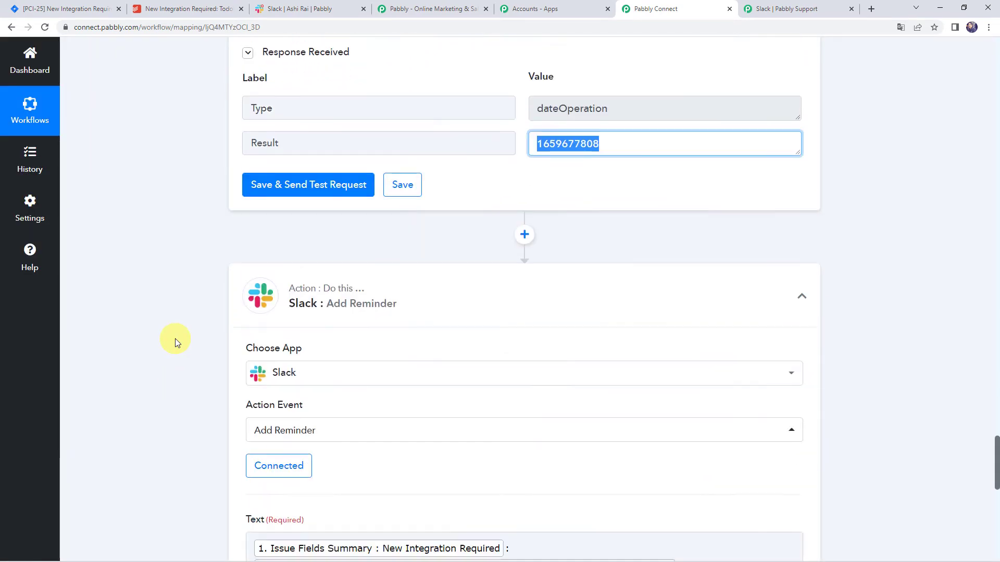
{"action": "scroll", "coordinate": [175, 339], "scroll_direction": "down", "scroll_amount": 1}
Reuse the existing Slack connection and map 4. Result into Remind When.
{"action": "left_click", "coordinate": [291, 196]}
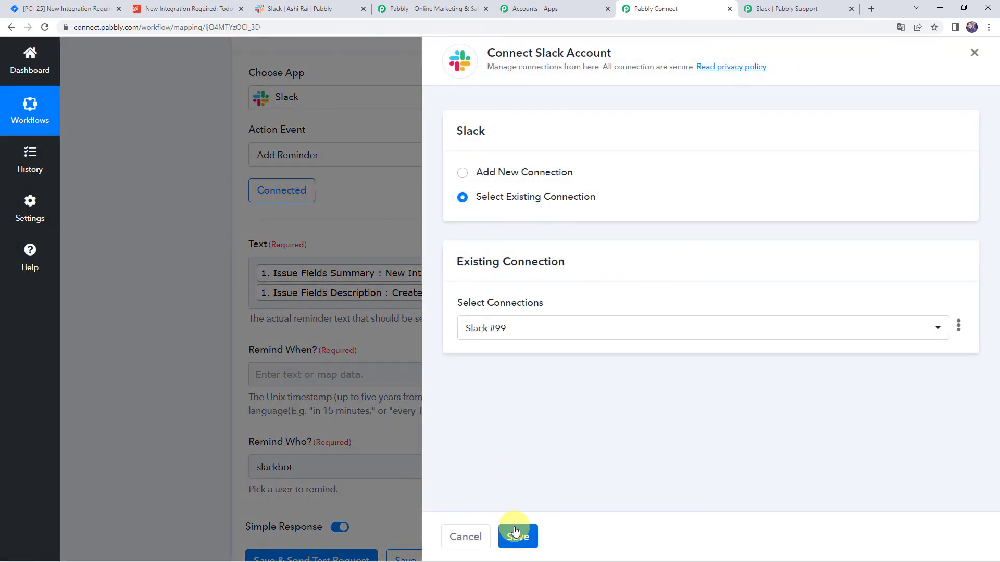
{"action": "left_click", "coordinate": [516, 534]}
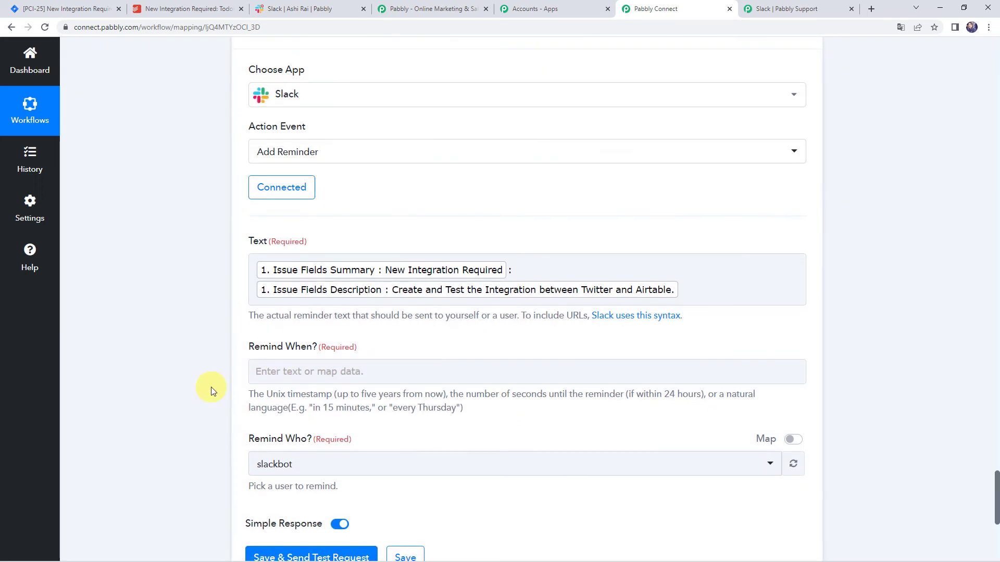
{"action": "scroll", "coordinate": [213, 390], "scroll_direction": "down", "scroll_amount": 2}
{"action": "left_click", "coordinate": [263, 271]}
{"action": "left_click", "coordinate": [319, 485]}
{"action": "scroll", "coordinate": [328, 476], "scroll_direction": "down", "scroll_amount": 1}
{"action": "left_click", "coordinate": [344, 530]}
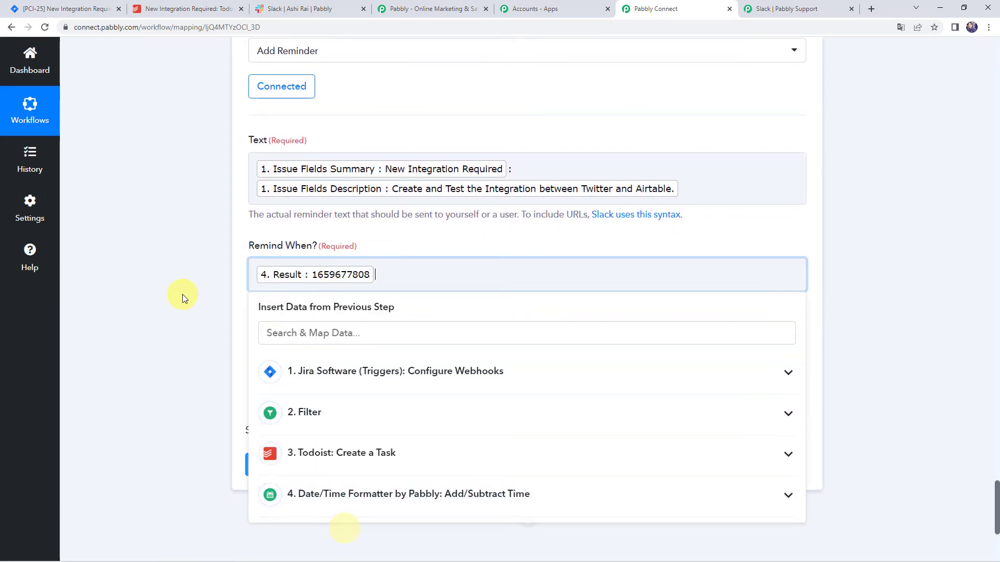
{"action": "left_click", "coordinate": [191, 293]}
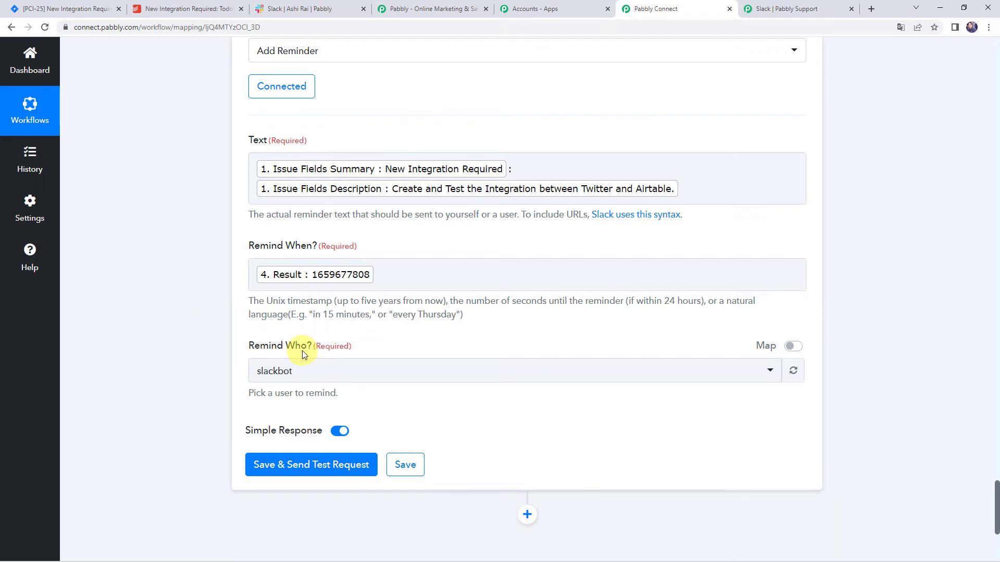
{"action": "left_click", "coordinate": [305, 372]}
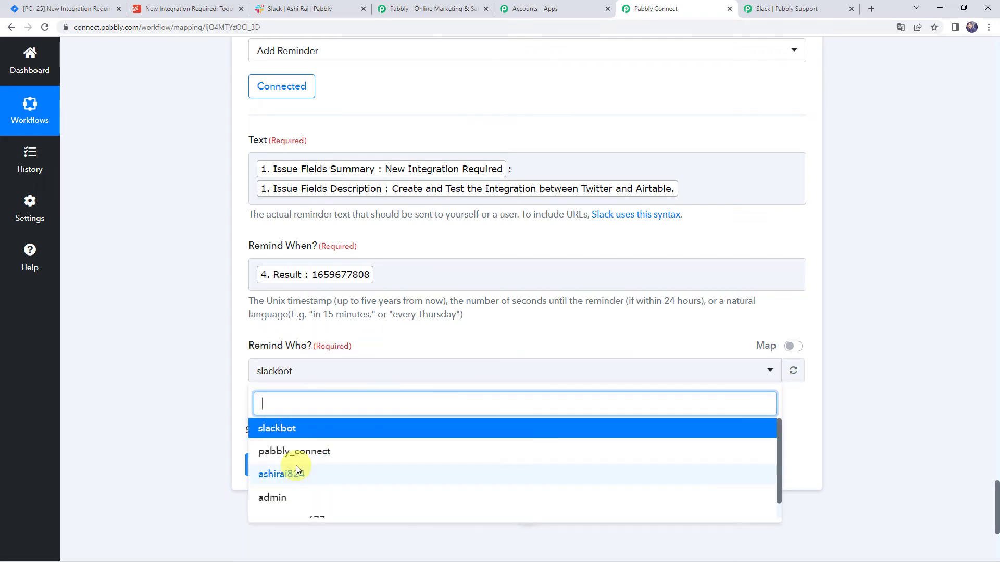
{"action": "left_click", "coordinate": [284, 474]}
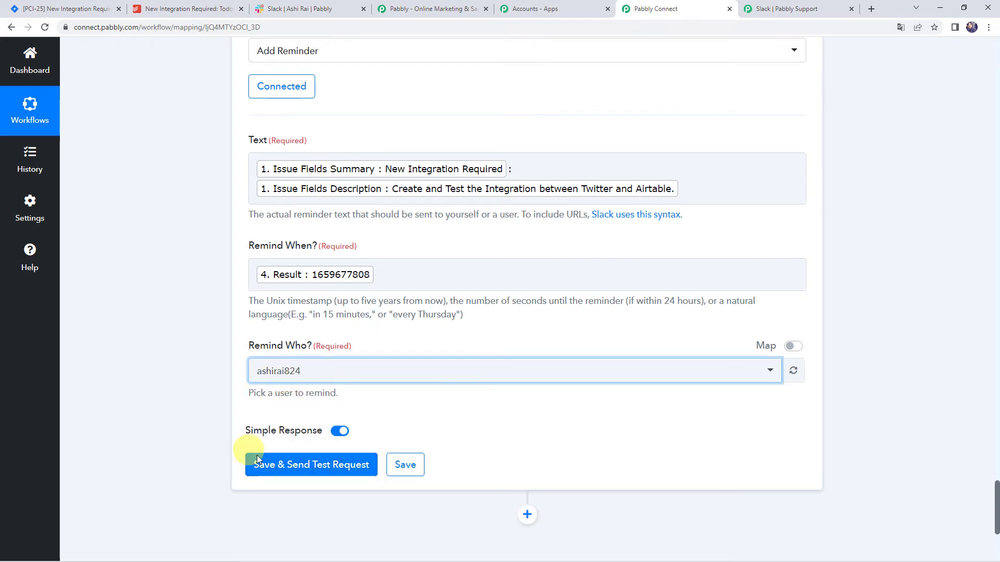
{"action": "left_click", "coordinate": [292, 472]}
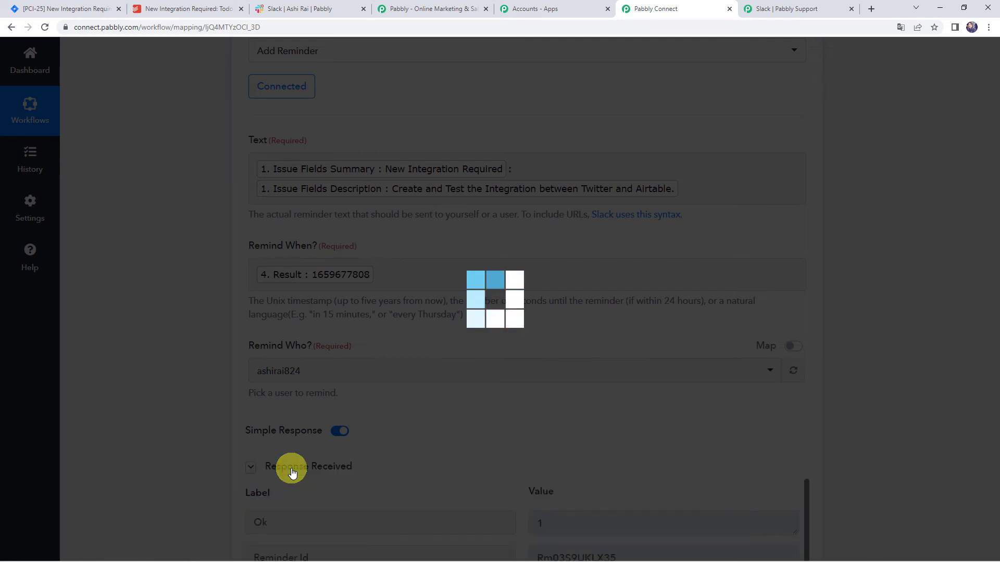
{"action": "scroll", "coordinate": [205, 308], "scroll_direction": "down", "scroll_amount": 6}
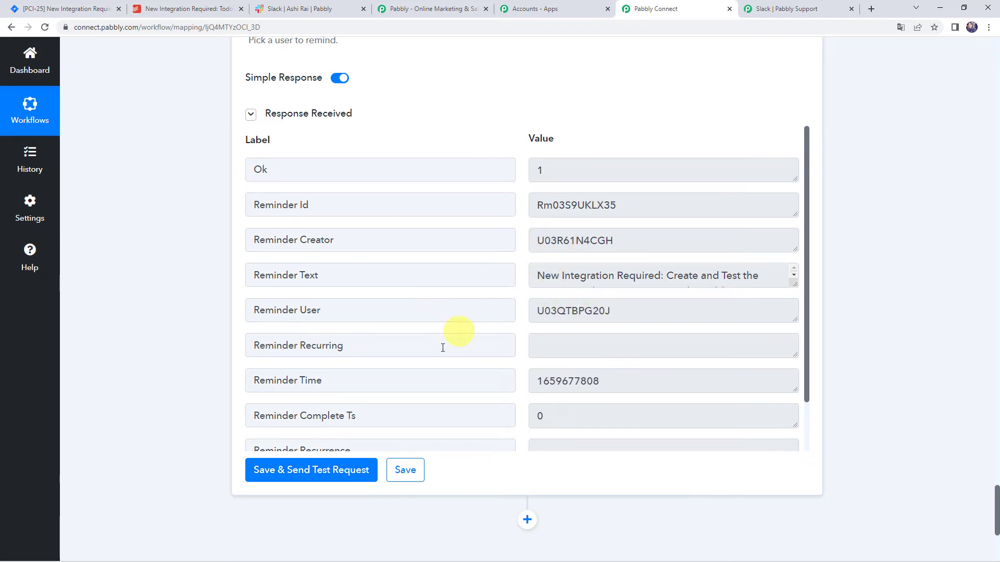
{"action": "left_click_drag", "start_coordinate": [337, 379], "coordinate": [241, 380]}
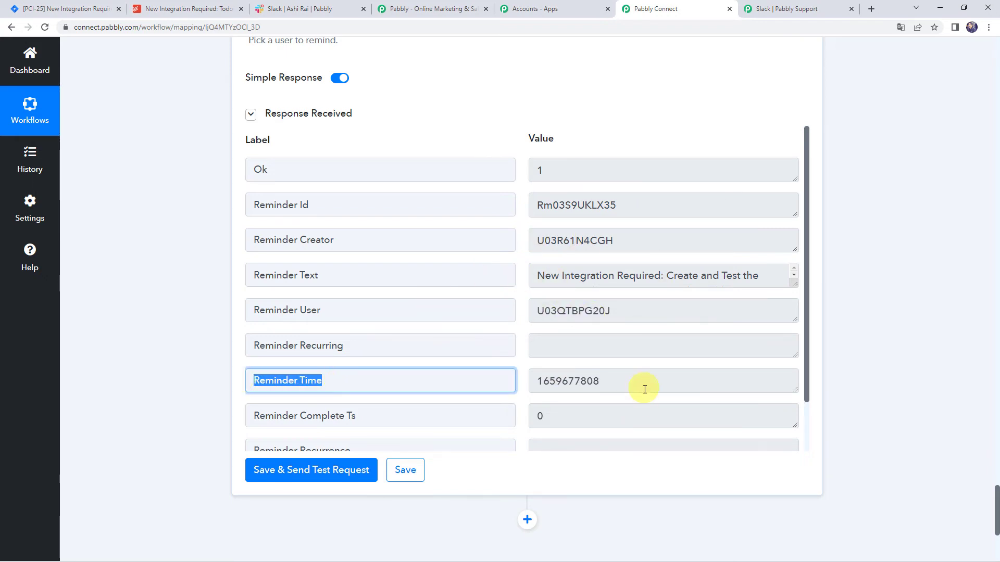
{"action": "left_click_drag", "start_coordinate": [636, 381], "coordinate": [519, 381]}
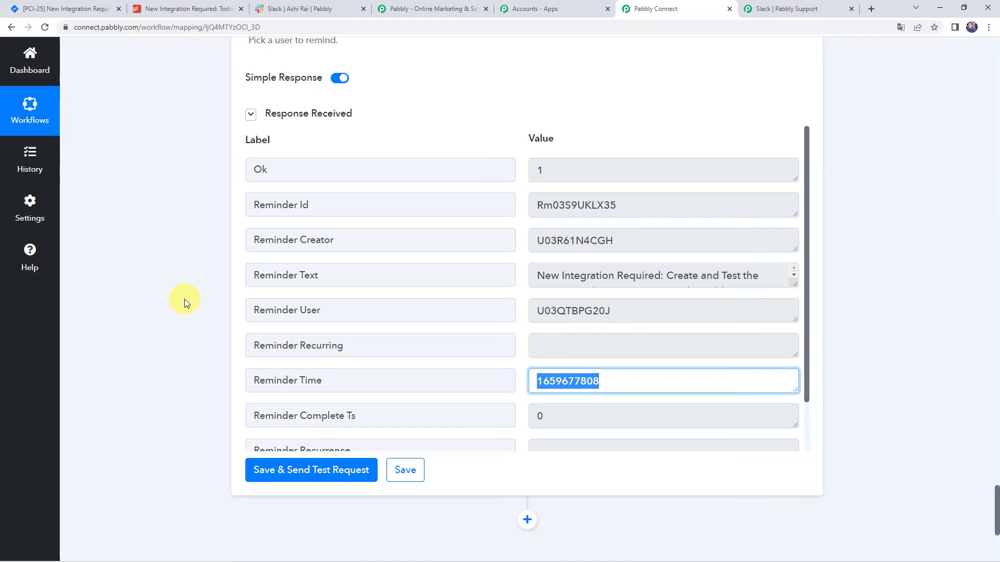
{"action": "scroll", "coordinate": [184, 299], "scroll_direction": "up", "scroll_amount": 15}
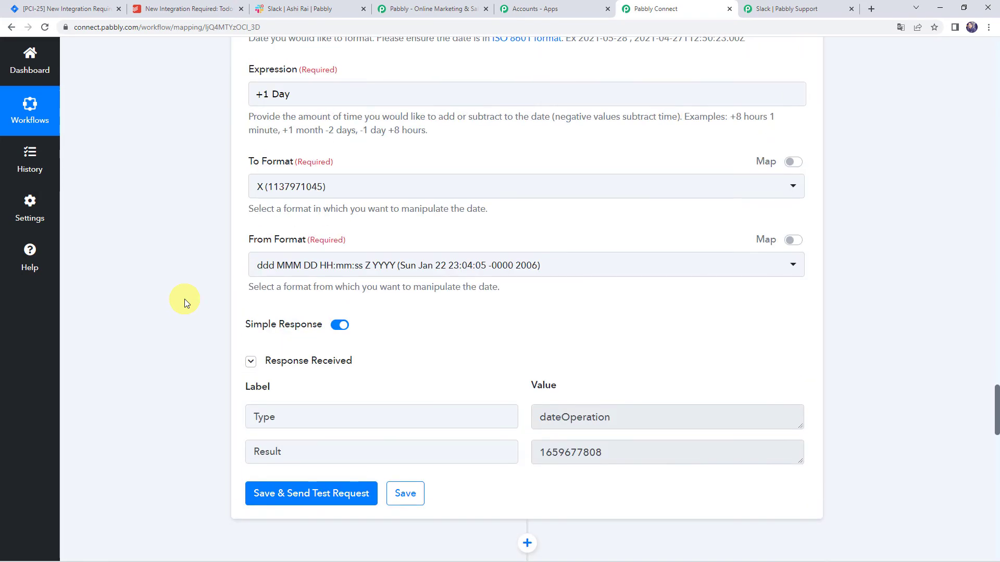
Change the Expression to +2 Minutes and retest the date formatter step.
{"action": "scroll", "coordinate": [184, 299], "scroll_direction": "up", "scroll_amount": 3}
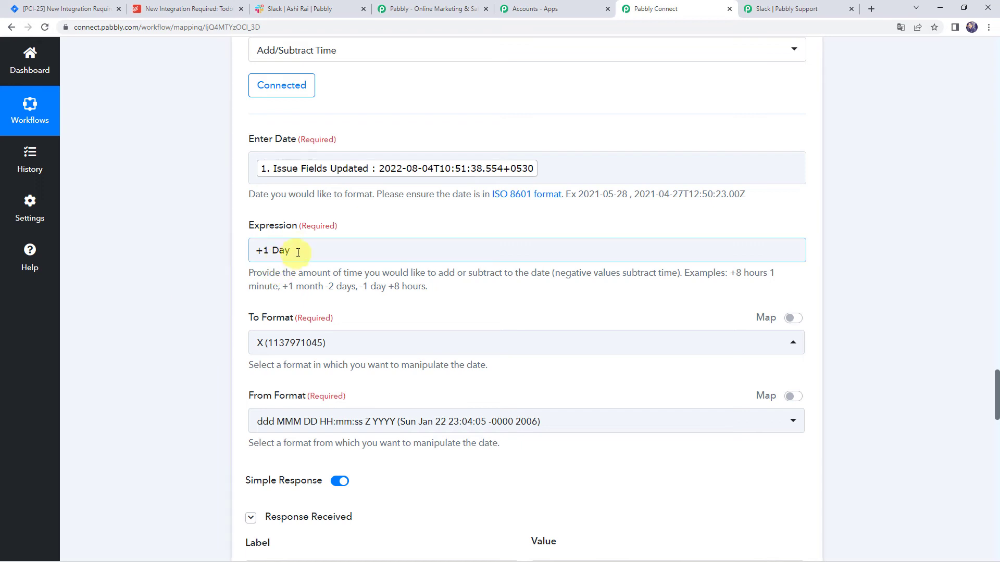
{"action": "left_click", "coordinate": [300, 248]}
{"action": "key", "text": "BackSpace"}
{"action": "key", "text": "BackSpace"}
{"action": "type", "text": "2 Minutes"}
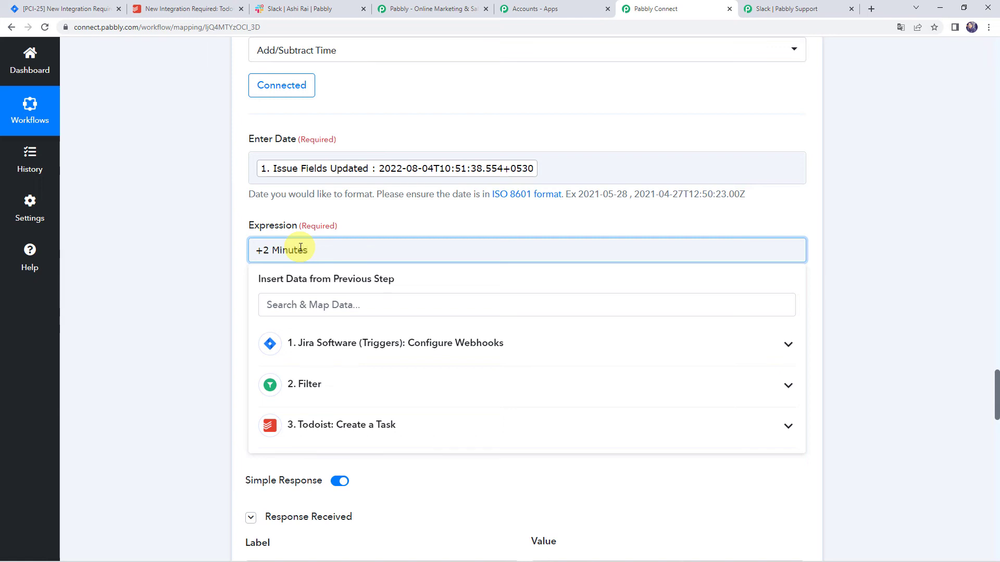
{"action": "left_click", "coordinate": [161, 299]}
{"action": "scroll", "coordinate": [161, 299], "scroll_direction": "down", "scroll_amount": 4}
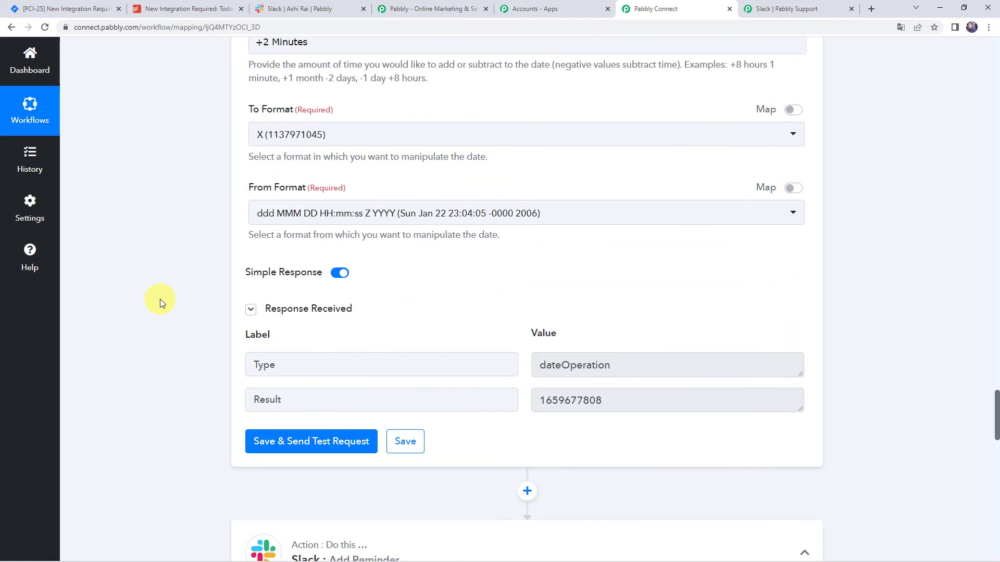
{"action": "left_click", "coordinate": [301, 445]}
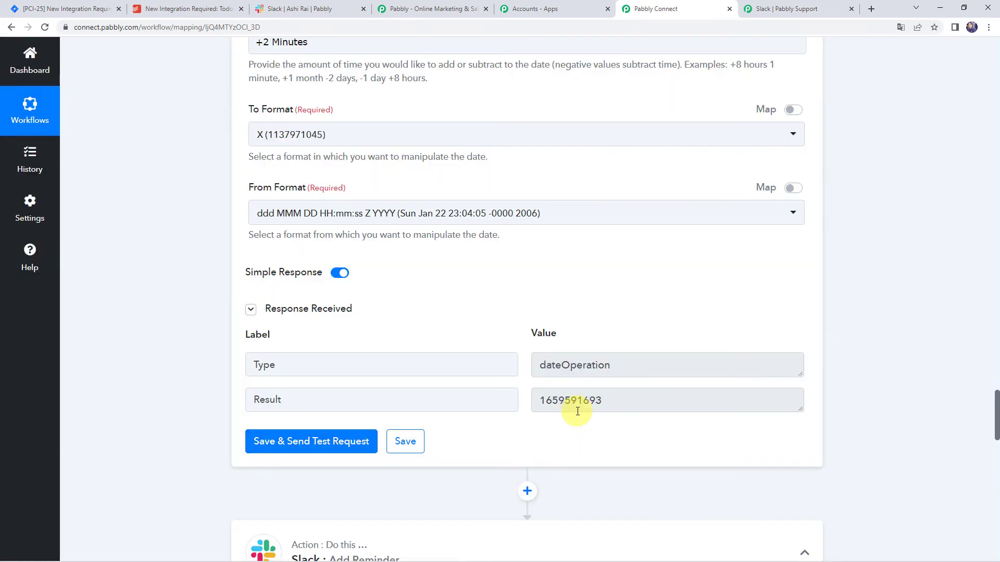
{"action": "scroll", "coordinate": [134, 408], "scroll_direction": "down", "scroll_amount": 13}
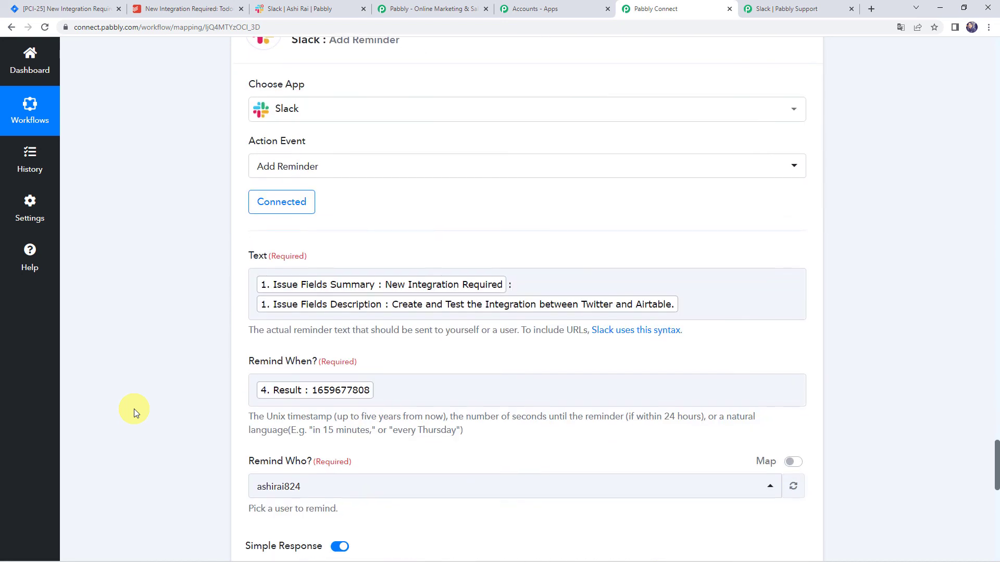
{"action": "left_click", "coordinate": [45, 27]}
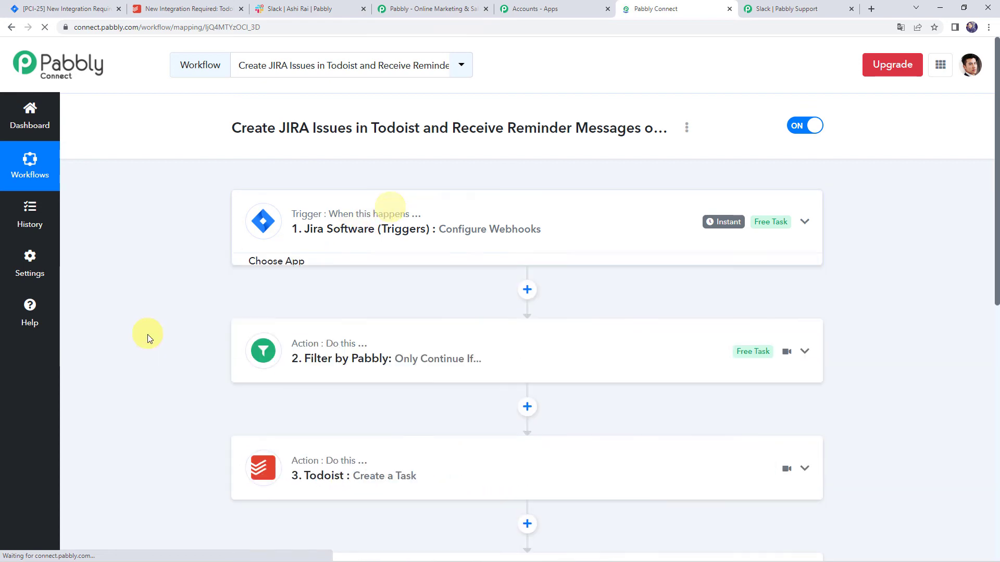
{"action": "scroll", "coordinate": [148, 334], "scroll_direction": "down", "scroll_amount": 7}
{"action": "left_click", "coordinate": [435, 320]}
{"action": "scroll", "coordinate": [401, 330], "scroll_direction": "down", "scroll_amount": 8}
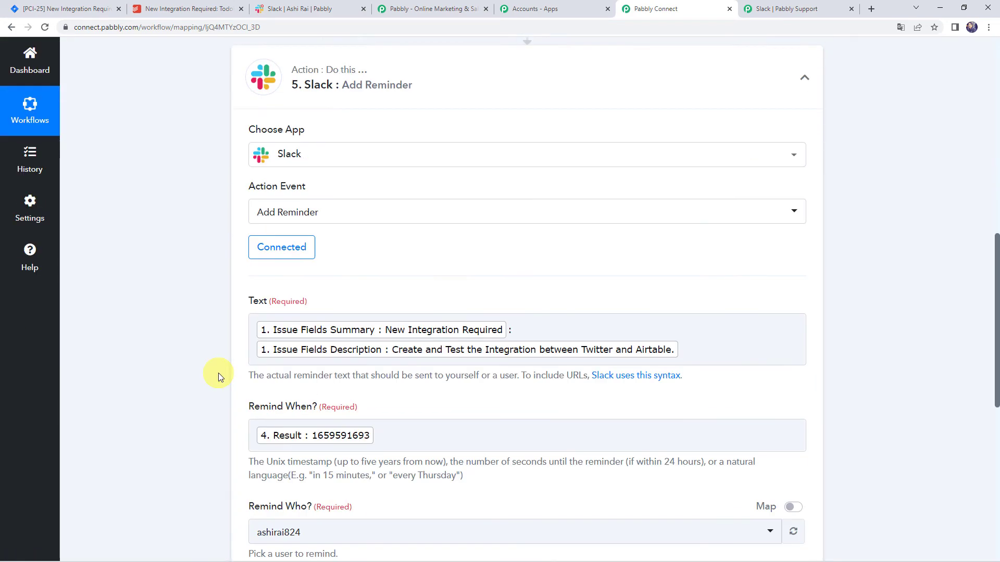
{"action": "left_click", "coordinate": [393, 266]}
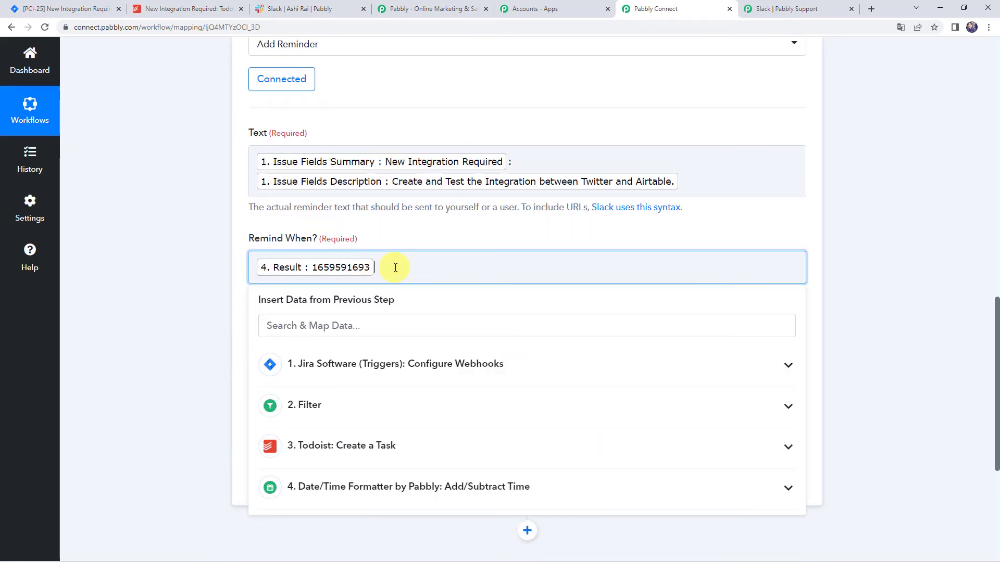
{"action": "left_click", "coordinate": [334, 491]}
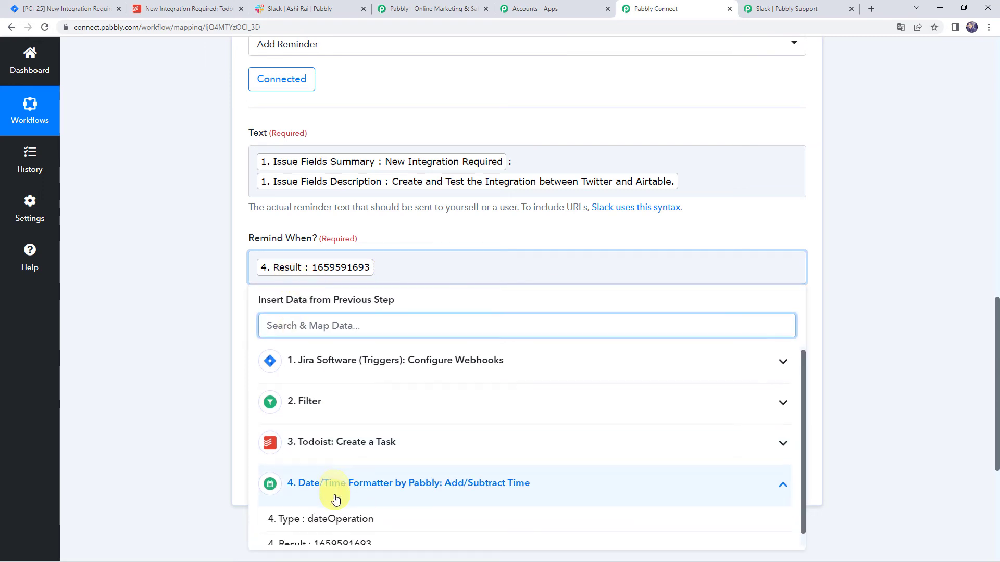
{"action": "scroll", "coordinate": [336, 498], "scroll_direction": "down", "scroll_amount": 1}
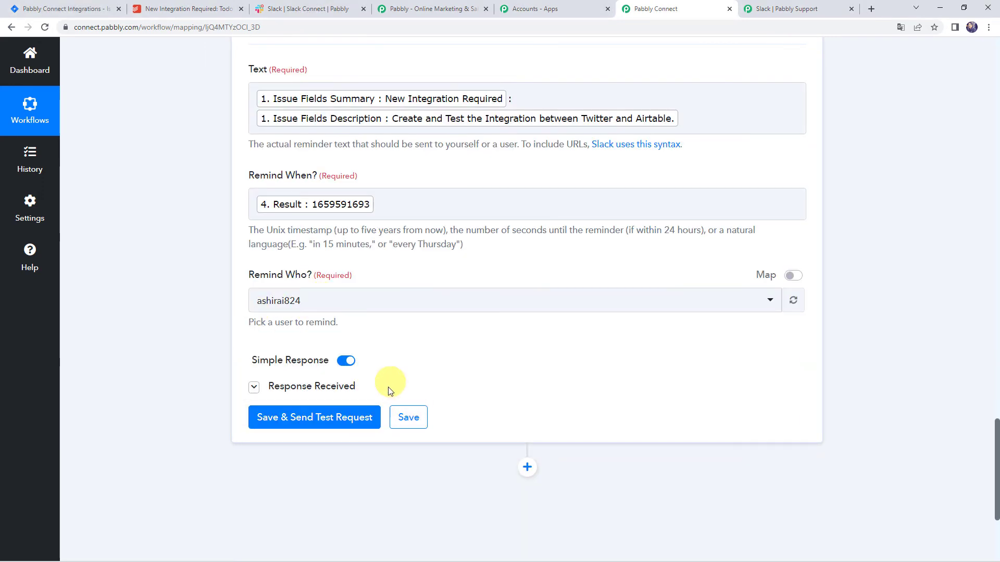
{"action": "left_click", "coordinate": [408, 417]}
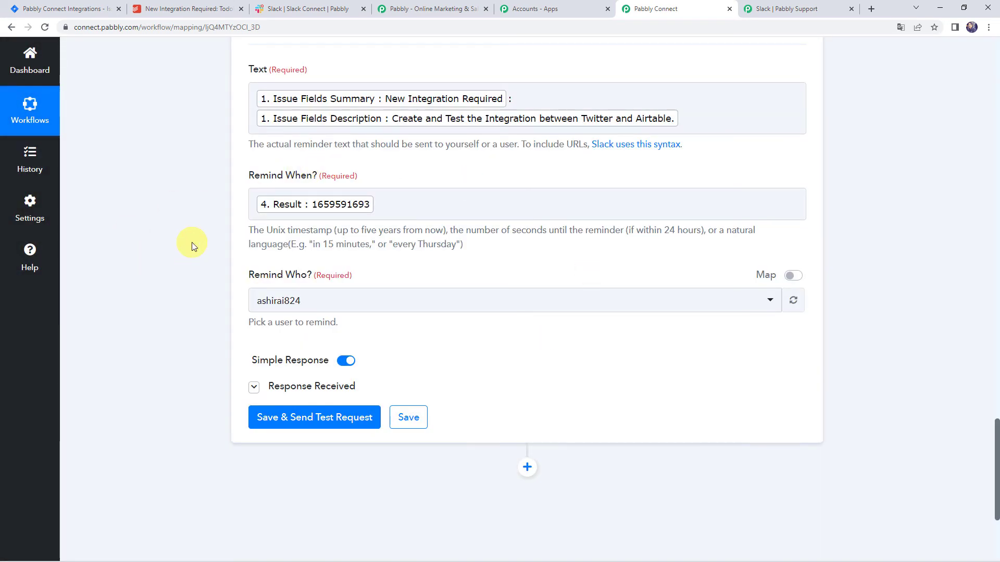
{"action": "left_click", "coordinate": [81, 9]}
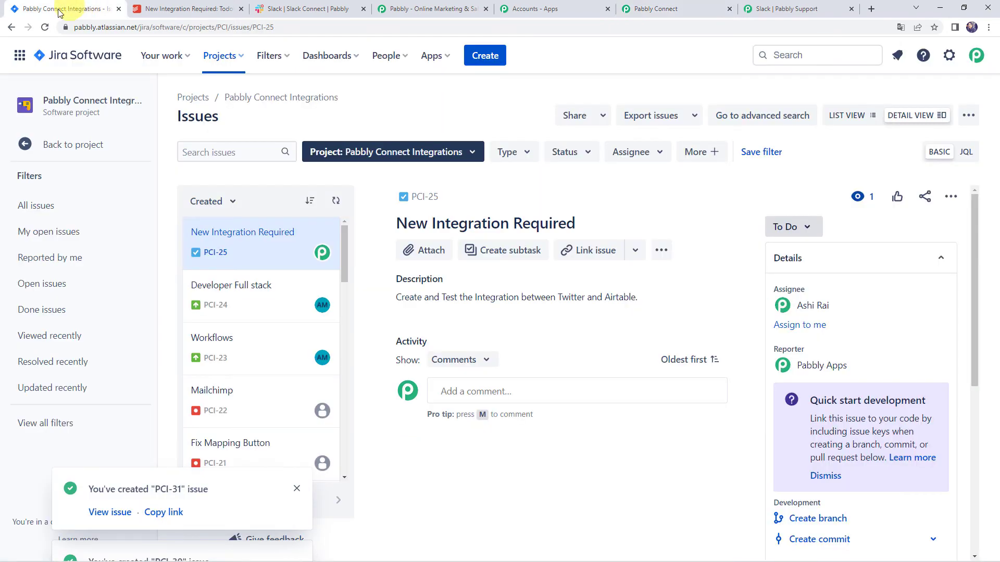
Start a new Jira issue, copying the summary into Description with 'and WhatsApp is' added.
{"action": "left_click", "coordinate": [481, 58]}
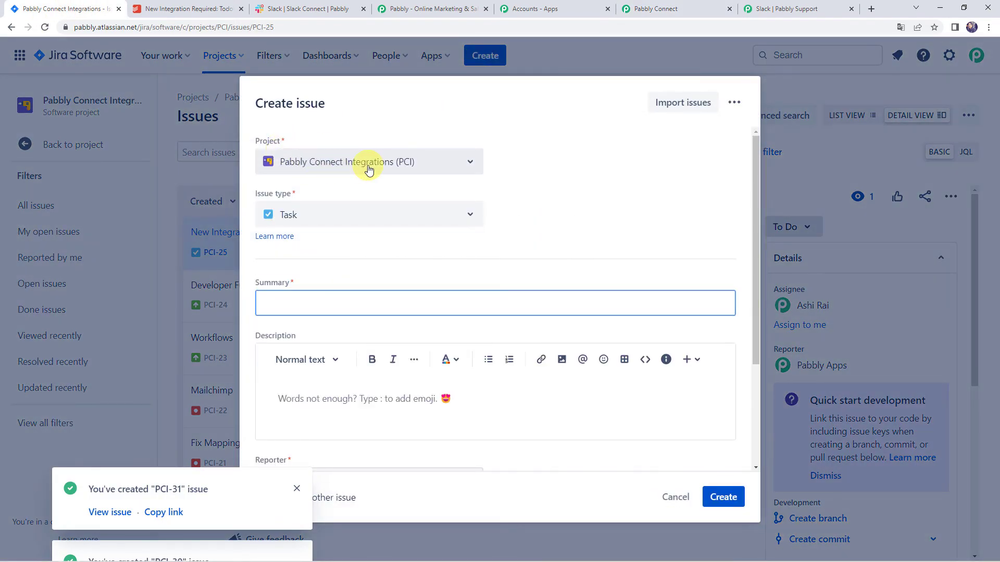
{"action": "scroll", "coordinate": [305, 209], "scroll_direction": "down", "scroll_amount": 2}
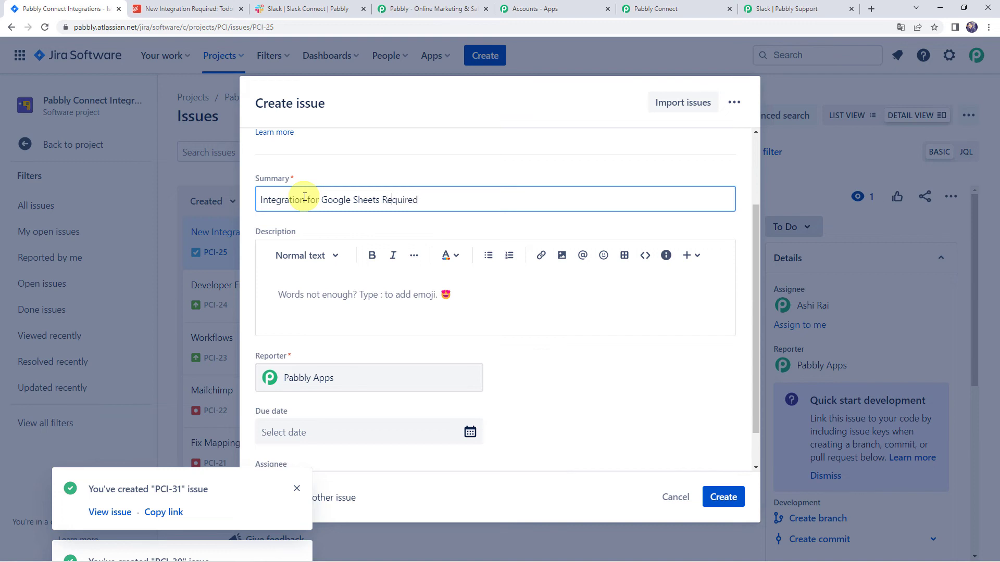
{"action": "key", "text": "ctrl+a"}
{"action": "key", "text": "ctrl+c"}
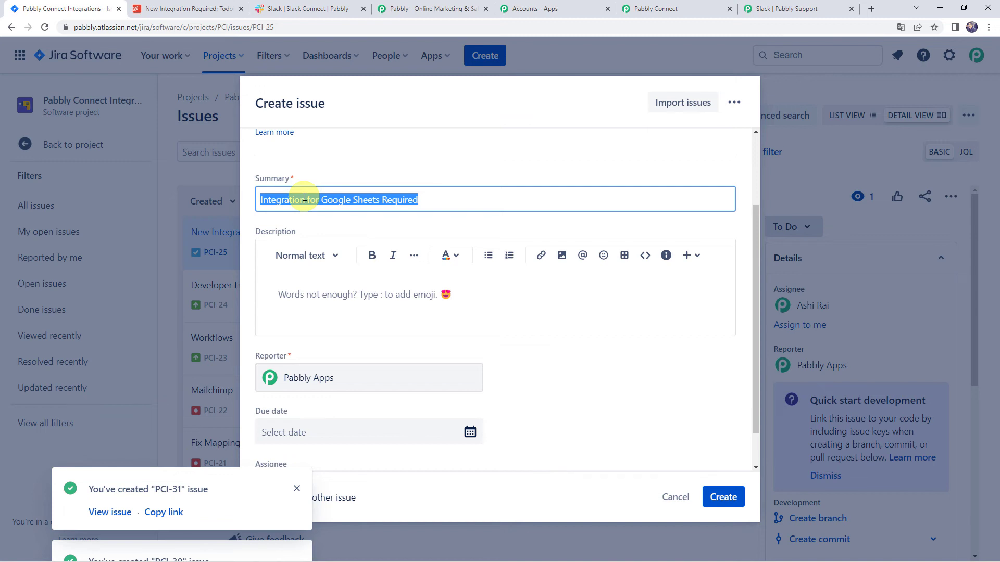
{"action": "left_click", "coordinate": [326, 293]}
{"action": "key", "text": "ctrl+v"}
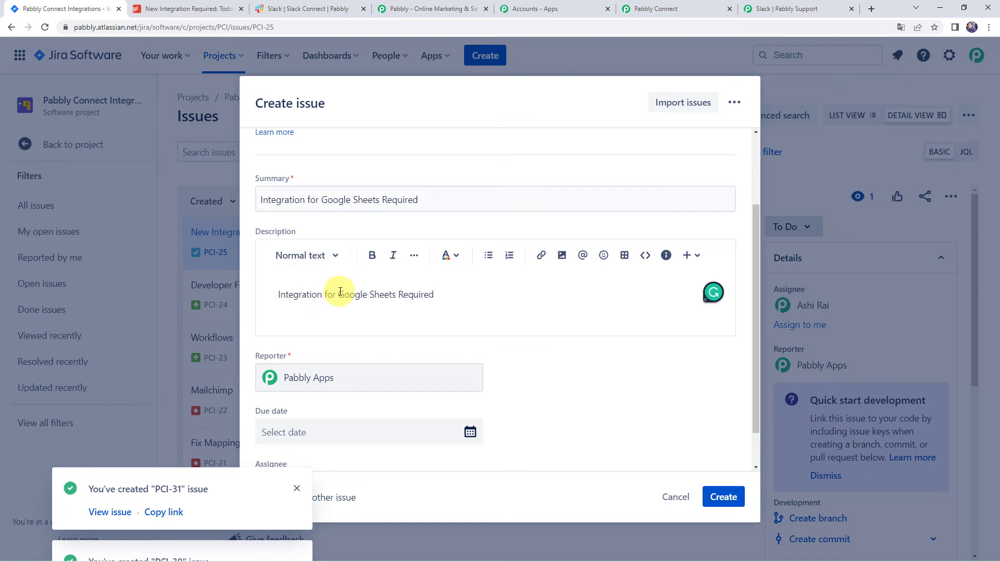
{"action": "left_click", "coordinate": [397, 293]}
{"action": "type", "text": "and WhatsApp "}
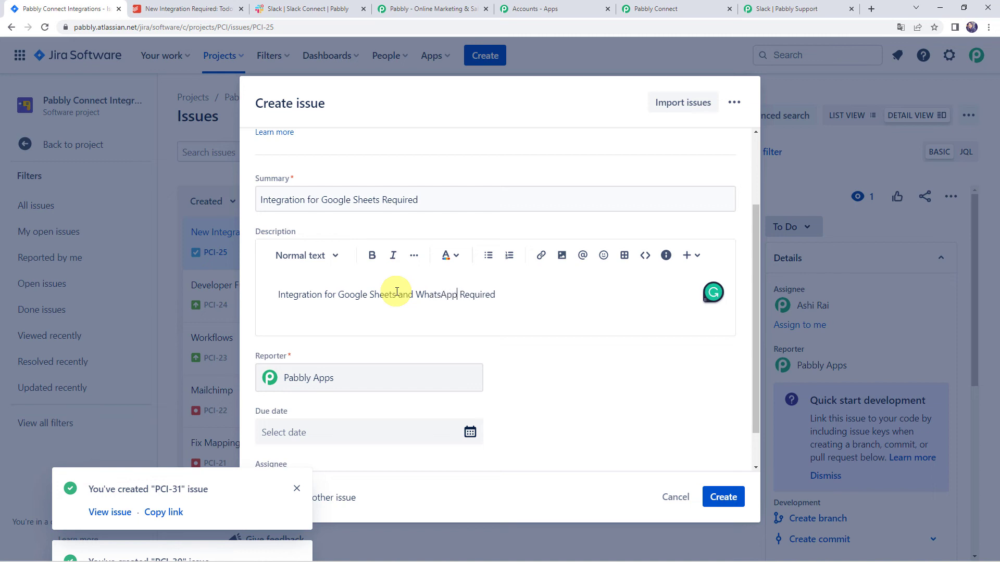
{"action": "type", "text": "is"}
{"action": "key", "text": "BackSpace"}
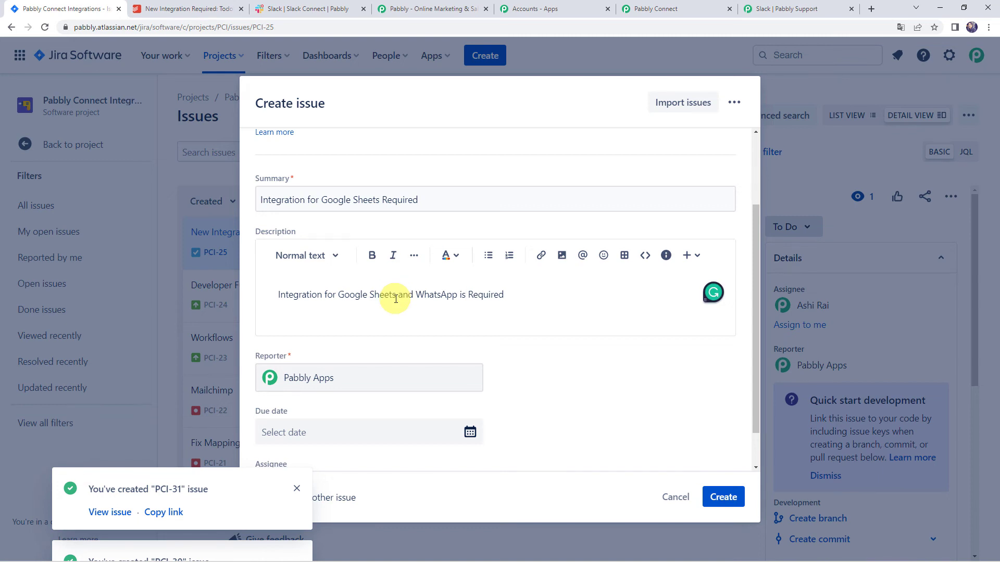
{"action": "scroll", "coordinate": [359, 326], "scroll_direction": "down", "scroll_amount": 1}
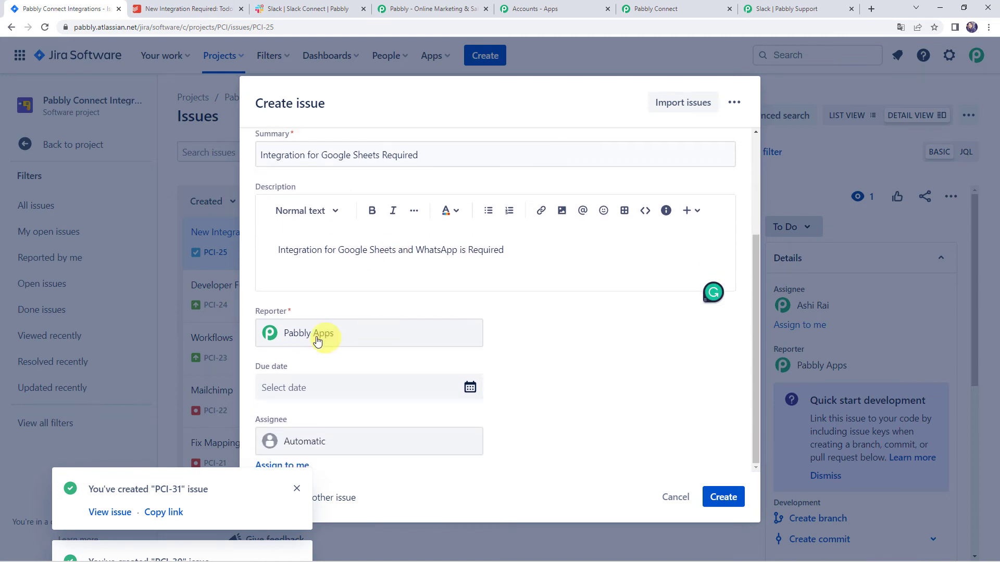
Set the due date to 4 August 2022, assign a team member, and create the issue.
{"action": "left_click", "coordinate": [363, 386]}
{"action": "left_click", "coordinate": [386, 242]}
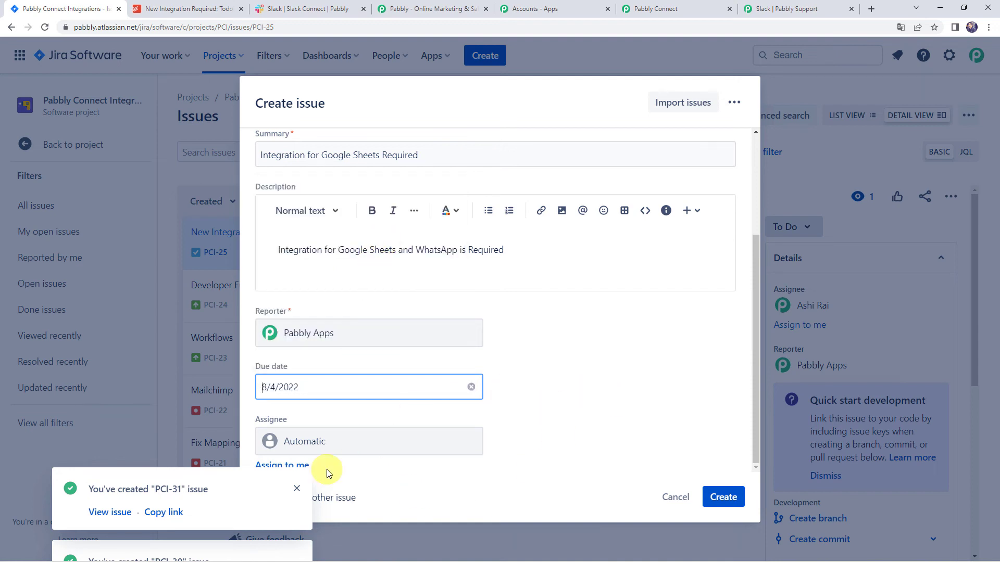
{"action": "left_click", "coordinate": [297, 488]}
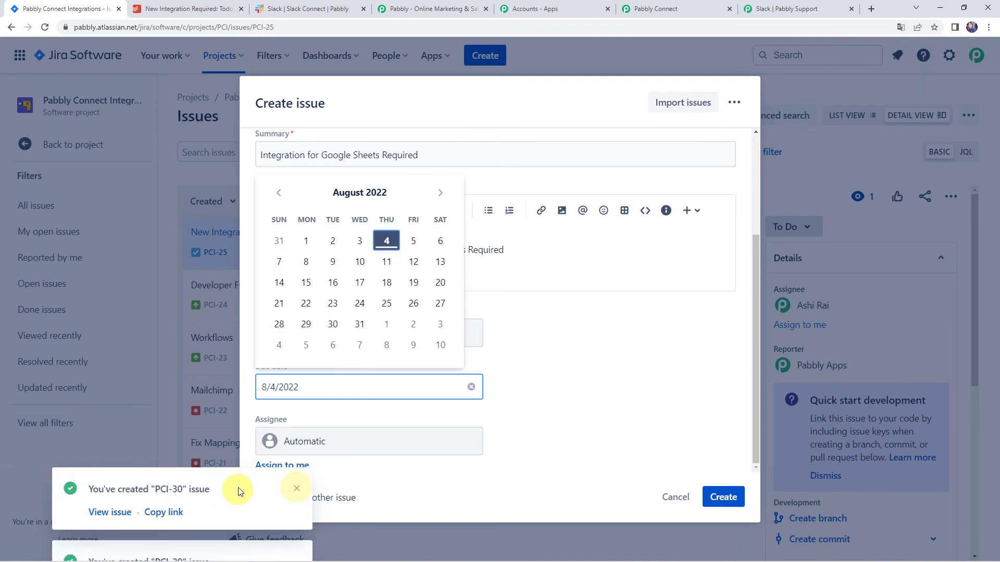
{"action": "left_click", "coordinate": [297, 489]}
{"action": "left_click", "coordinate": [297, 488]}
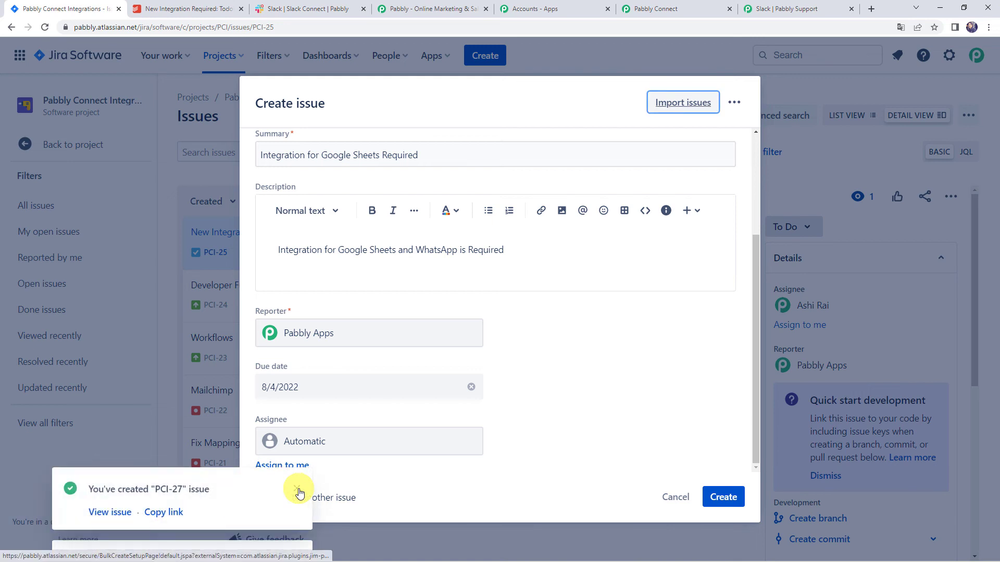
{"action": "left_click", "coordinate": [298, 490]}
{"action": "left_click", "coordinate": [296, 489]}
{"action": "left_click", "coordinate": [314, 443]}
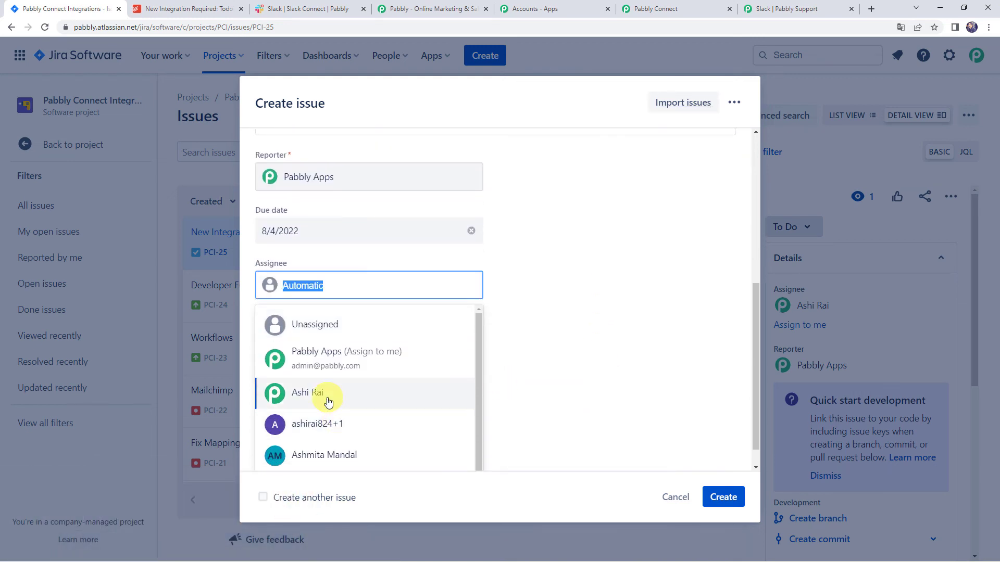
{"action": "left_click", "coordinate": [328, 402]}
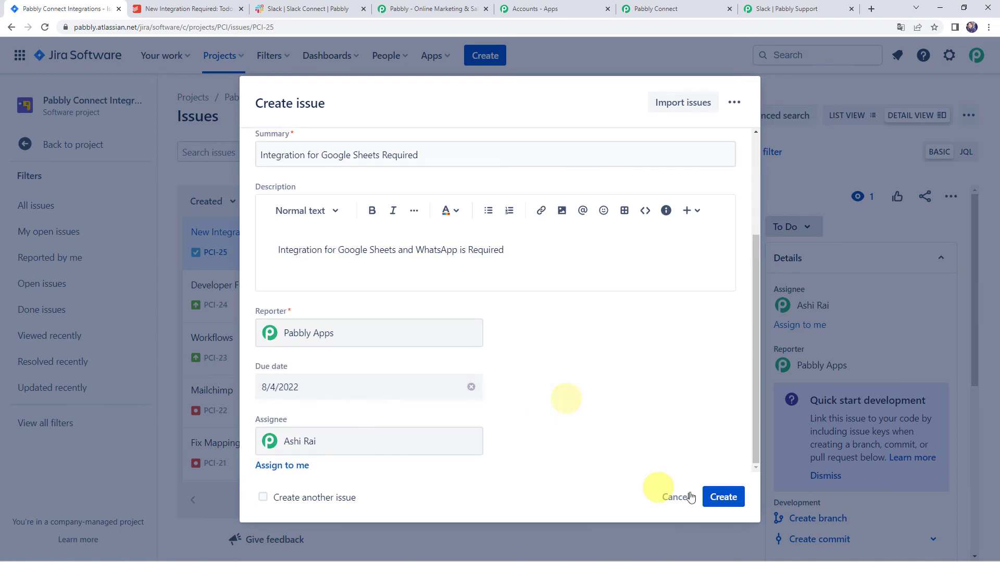
{"action": "left_click", "coordinate": [719, 499]}
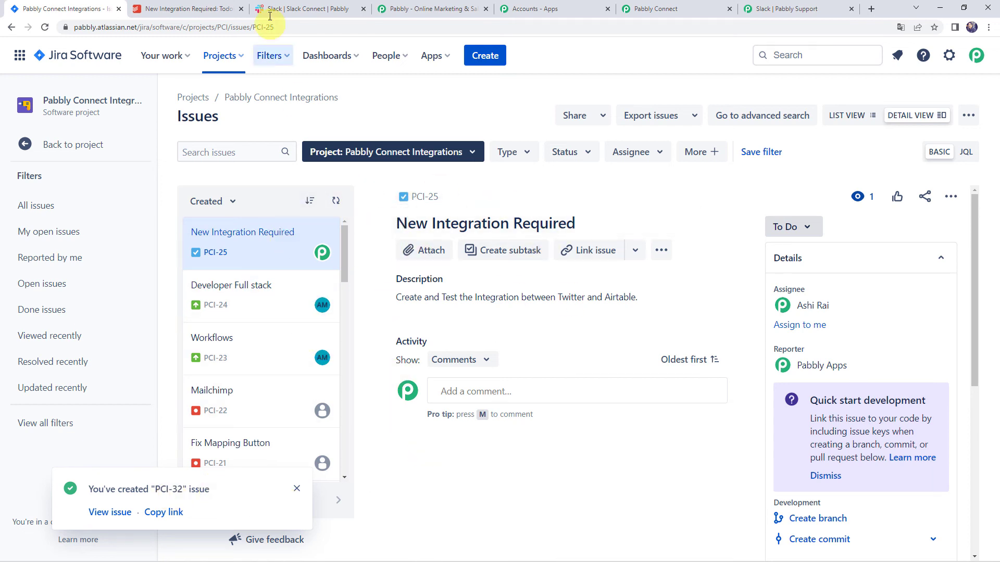
Check Slackbot's reminder for Integration for Google Sheets Required, then go back to Jira.
{"action": "left_click", "coordinate": [286, 7]}
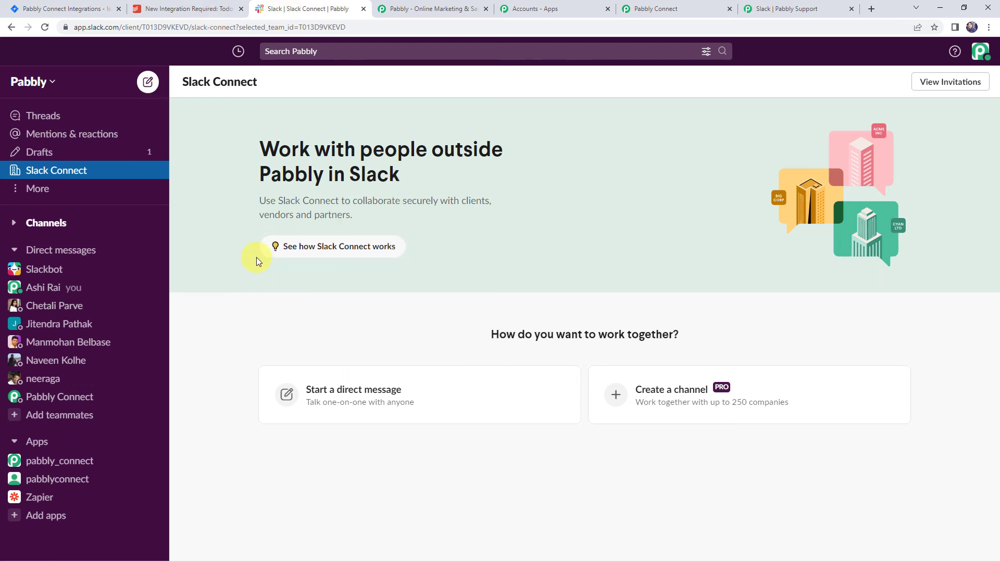
{"action": "left_click", "coordinate": [46, 272]}
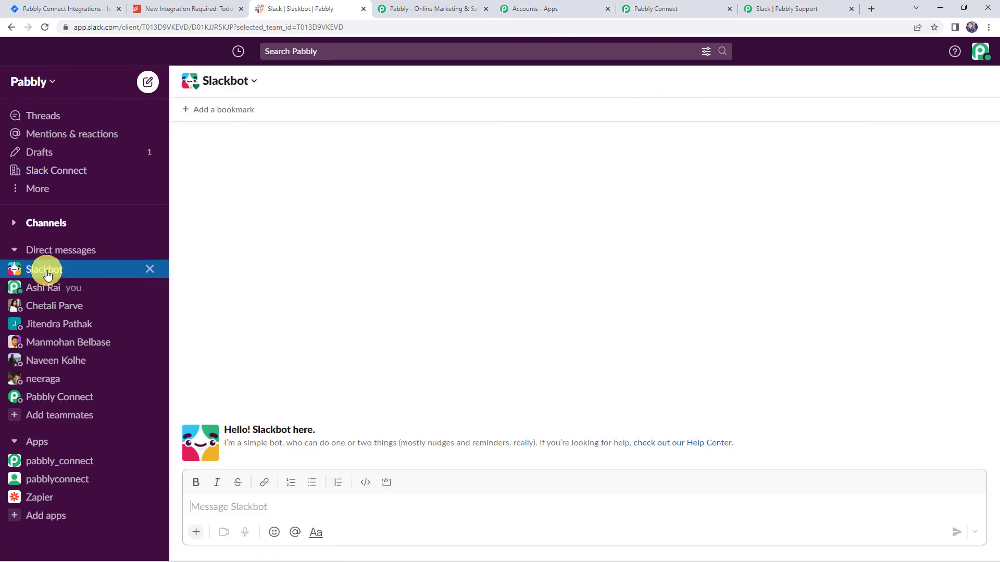
{"action": "left_click", "coordinate": [46, 28]}
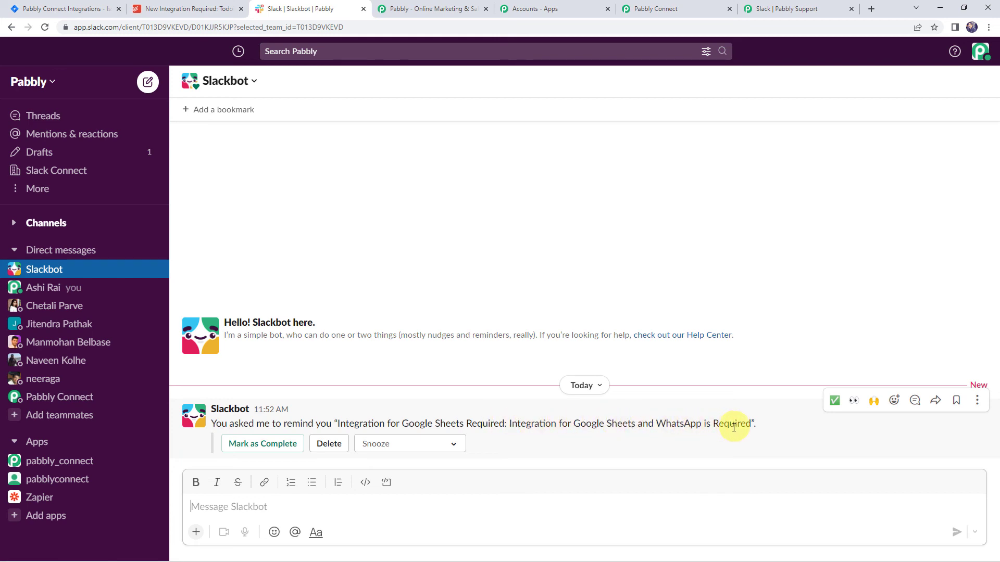
{"action": "left_click_drag", "start_coordinate": [338, 422], "coordinate": [747, 425]}
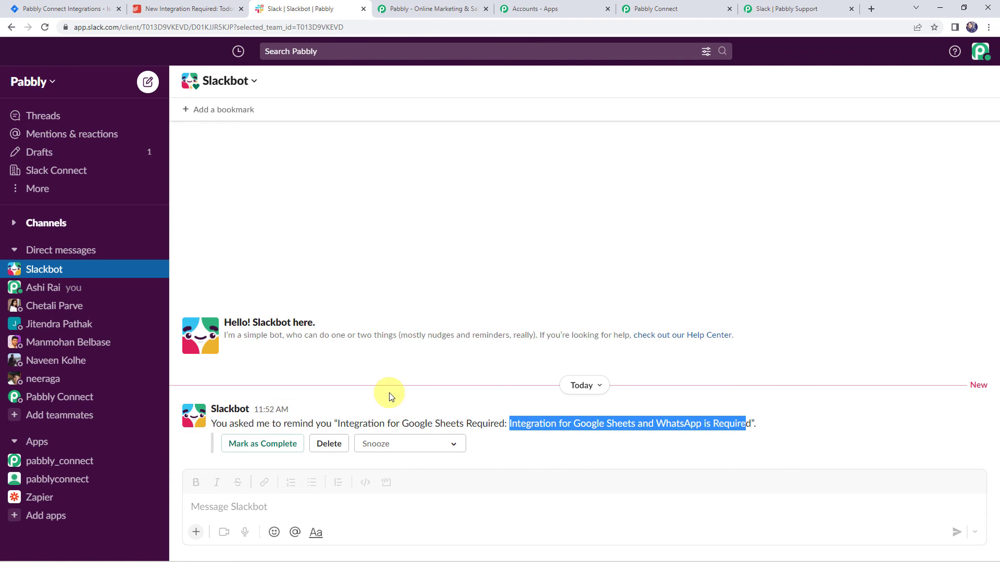
{"action": "left_click", "coordinate": [56, 10]}
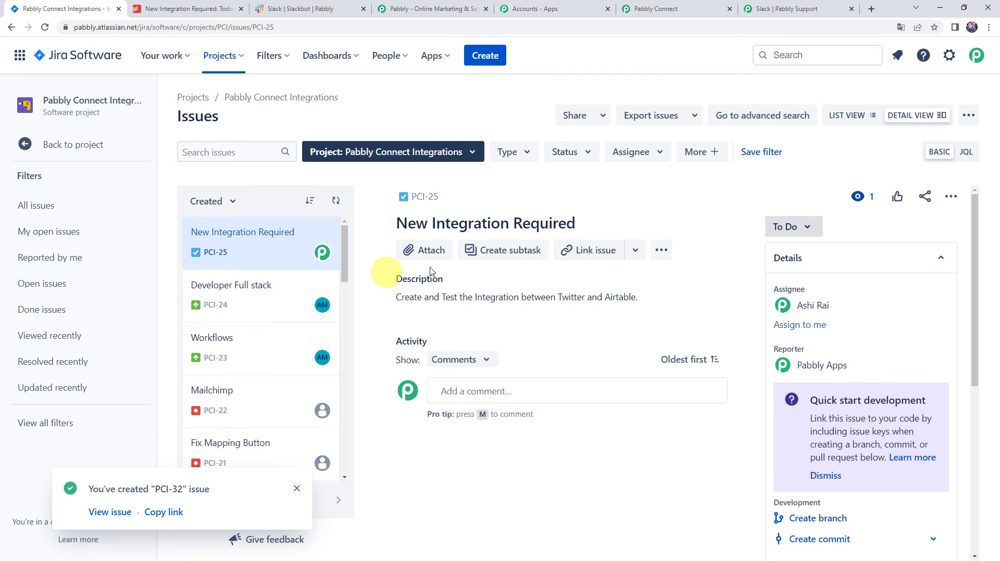
Edit the Add/Subtract Time Expression to +2 Days and save the step.
{"action": "left_click", "coordinate": [657, 9]}
{"action": "scroll", "coordinate": [188, 261], "scroll_direction": "up", "scroll_amount": 2}
{"action": "scroll", "coordinate": [188, 261], "scroll_direction": "up", "scroll_amount": 13}
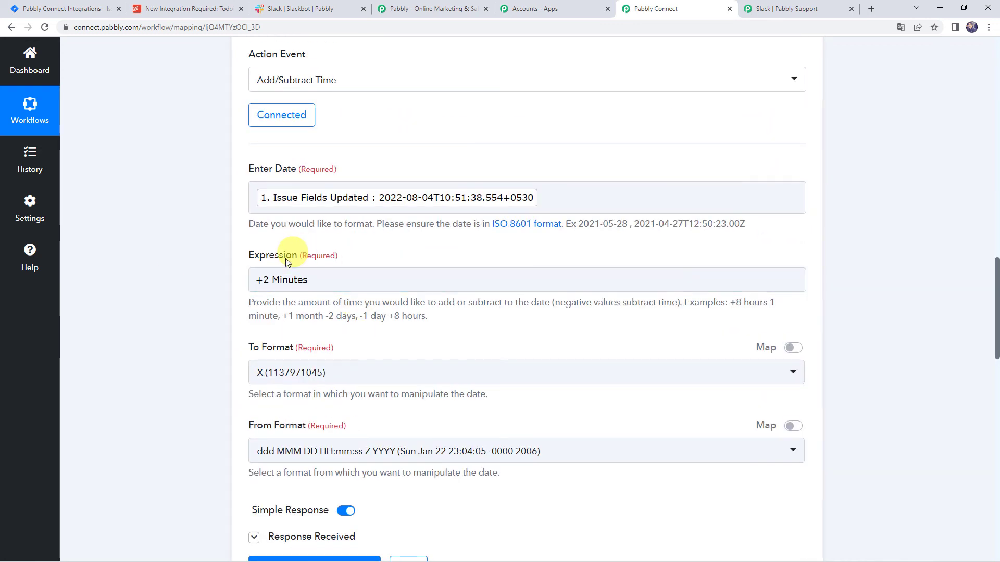
{"action": "left_click", "coordinate": [319, 280]}
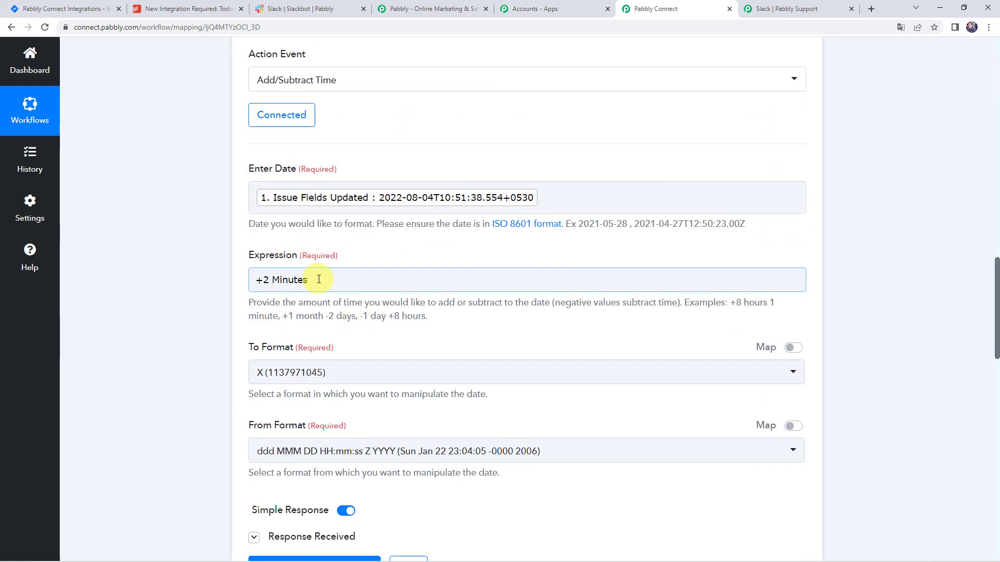
{"action": "left_click", "coordinate": [319, 280]}
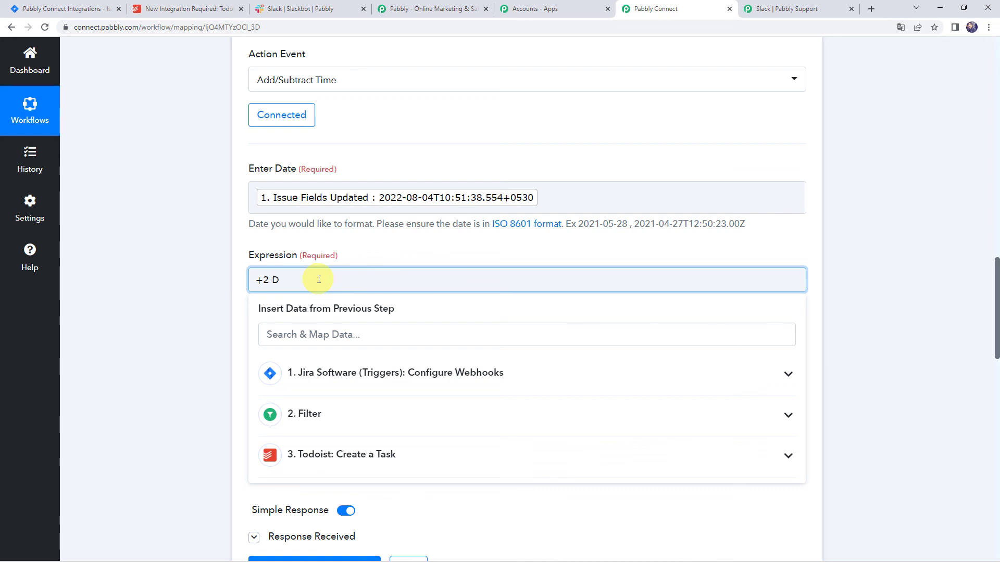
{"action": "left_click", "coordinate": [144, 355]}
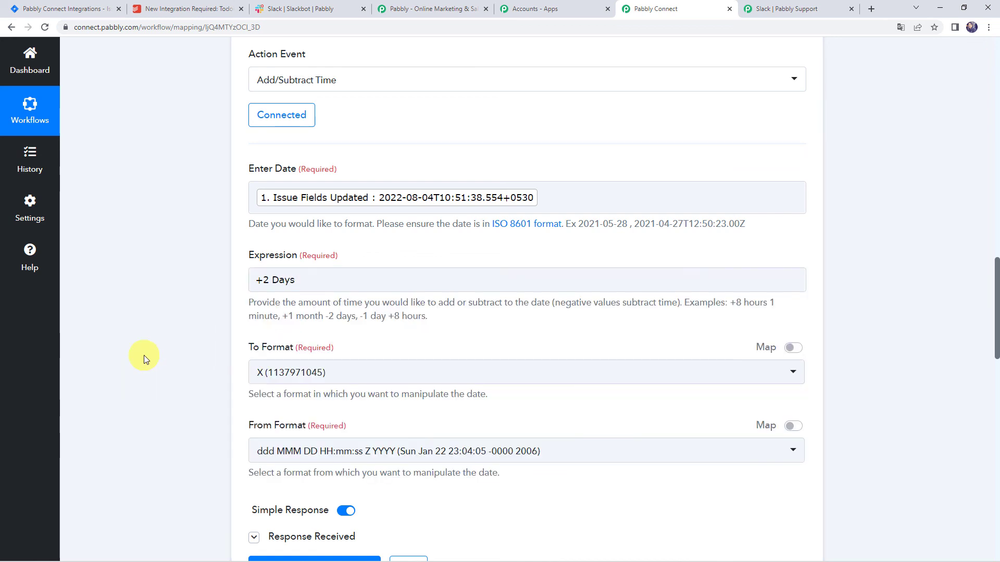
{"action": "scroll", "coordinate": [246, 457], "scroll_direction": "down", "scroll_amount": 2}
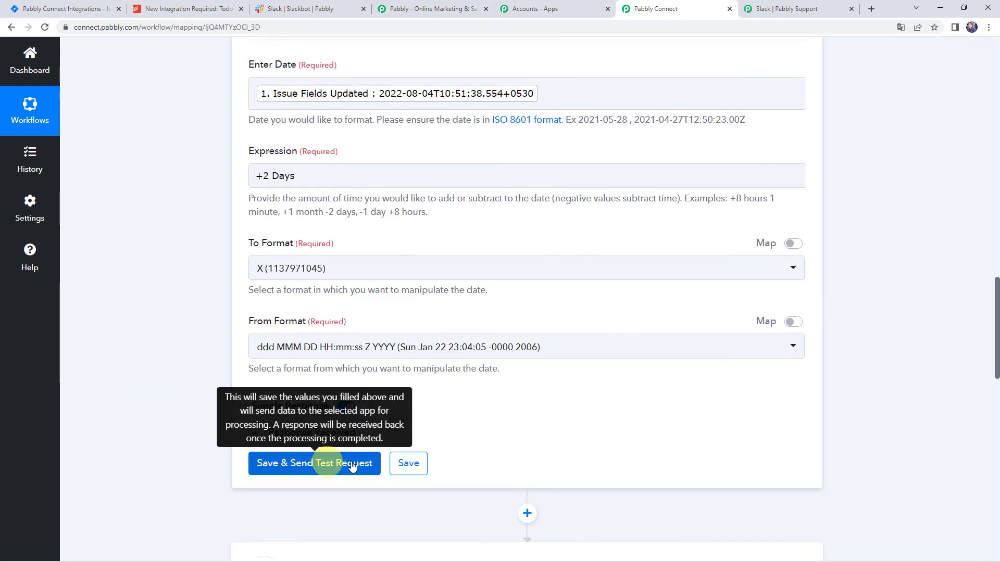
{"action": "left_click", "coordinate": [408, 463]}
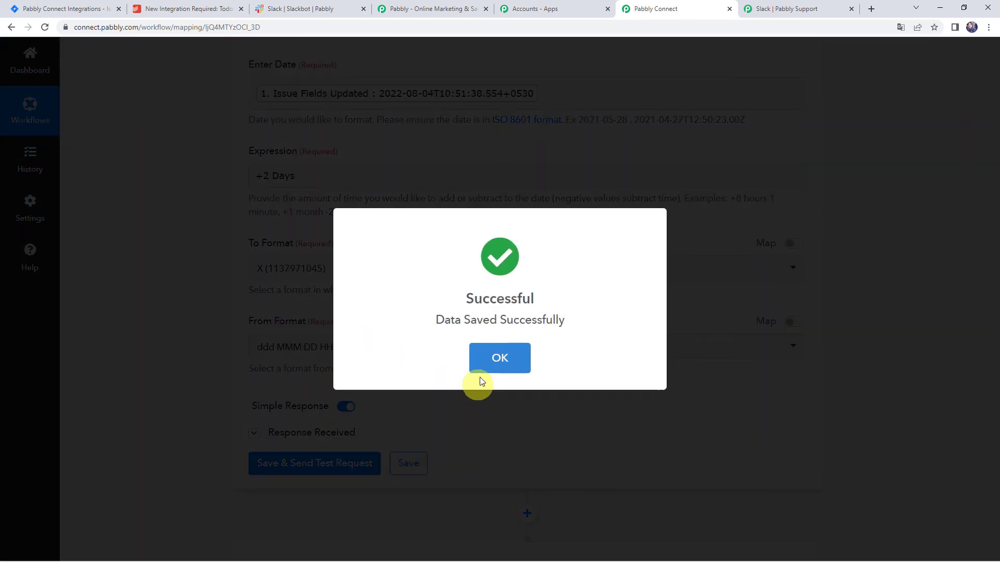
{"action": "left_click", "coordinate": [481, 368]}
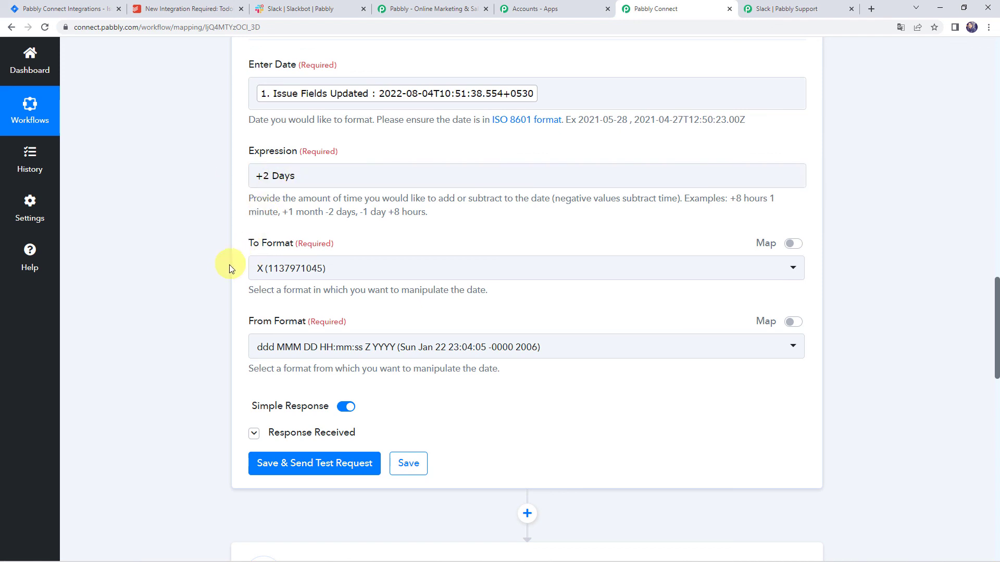
Collapse the Date/Time Formatter, Slack reminder and Jira trigger step cards.
{"action": "scroll", "coordinate": [229, 265], "scroll_direction": "up", "scroll_amount": 8}
{"action": "left_click", "coordinate": [448, 245]}
{"action": "left_click", "coordinate": [447, 371]}
{"action": "scroll", "coordinate": [448, 370], "scroll_direction": "up", "scroll_amount": 18}
{"action": "left_click", "coordinate": [457, 206]}
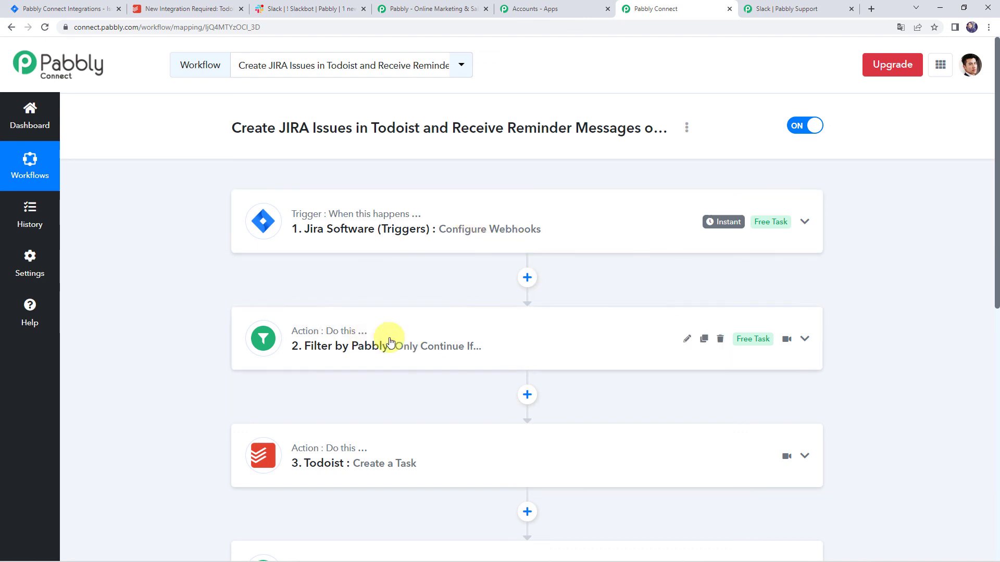
{"action": "left_click", "coordinate": [456, 344]}
{"action": "scroll", "coordinate": [427, 365], "scroll_direction": "down", "scroll_amount": 1}
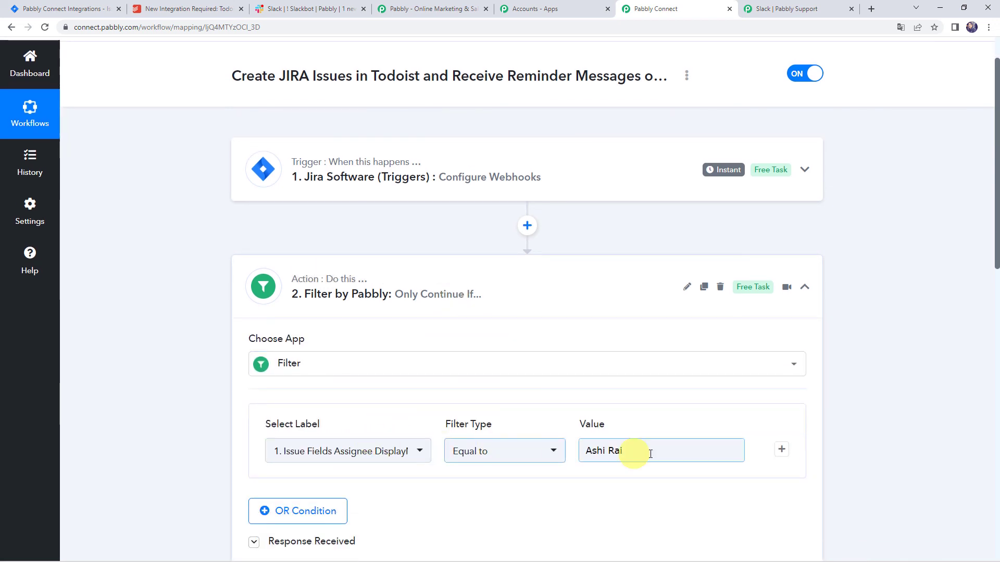
{"action": "left_click", "coordinate": [498, 286]}
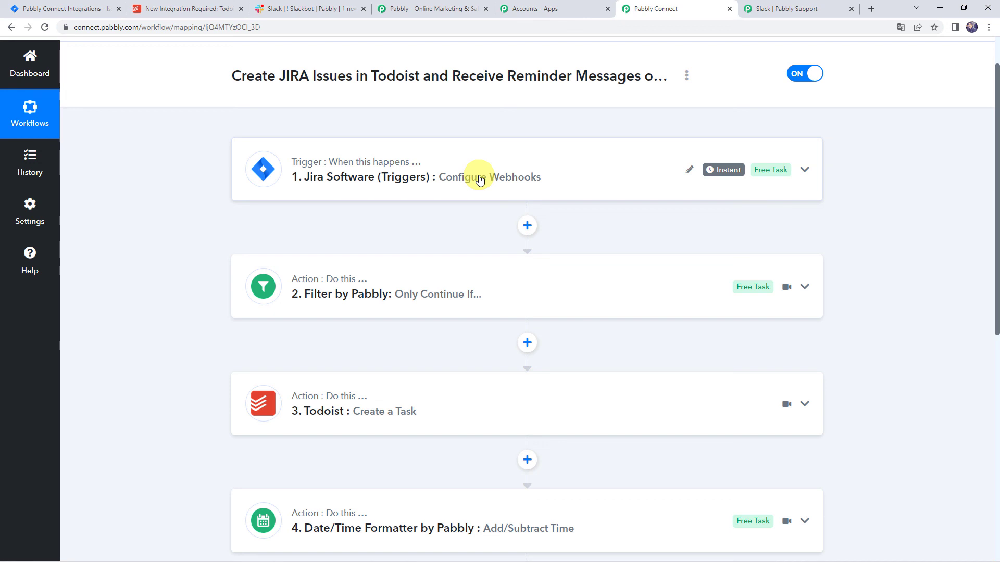
{"action": "scroll", "coordinate": [479, 178], "scroll_direction": "down", "scroll_amount": 2}
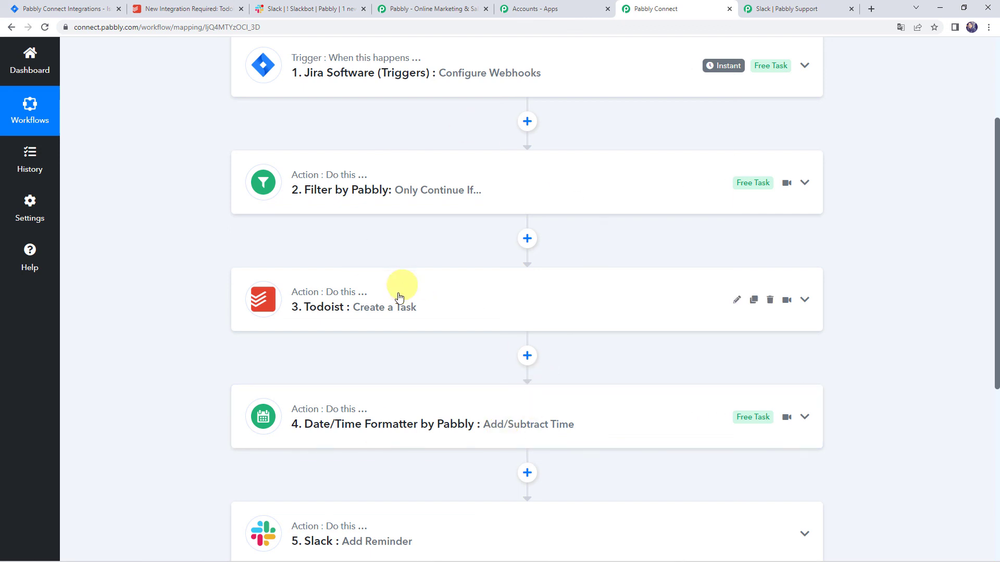
{"action": "scroll", "coordinate": [396, 302], "scroll_direction": "down", "scroll_amount": 2}
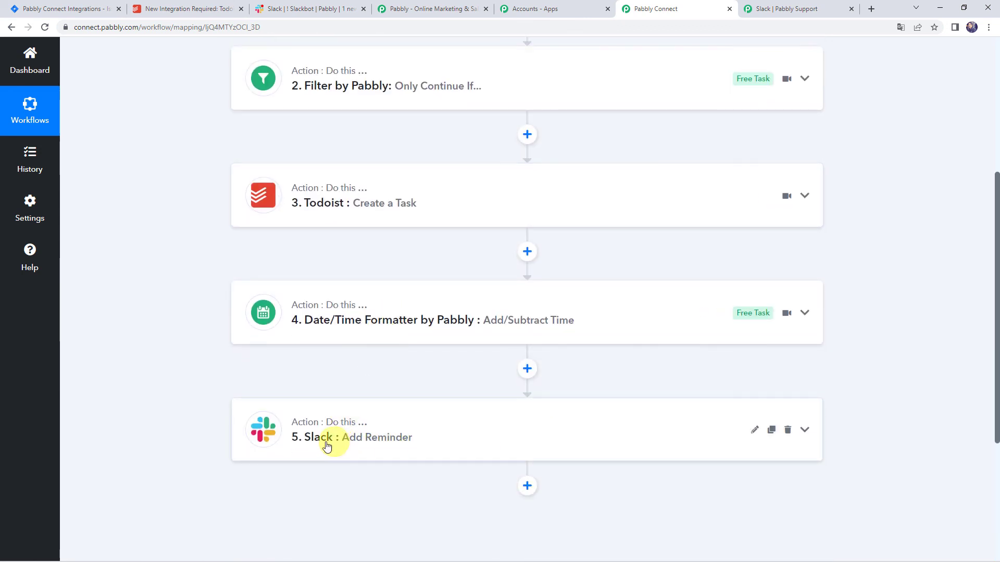
{"action": "left_click", "coordinate": [327, 447]}
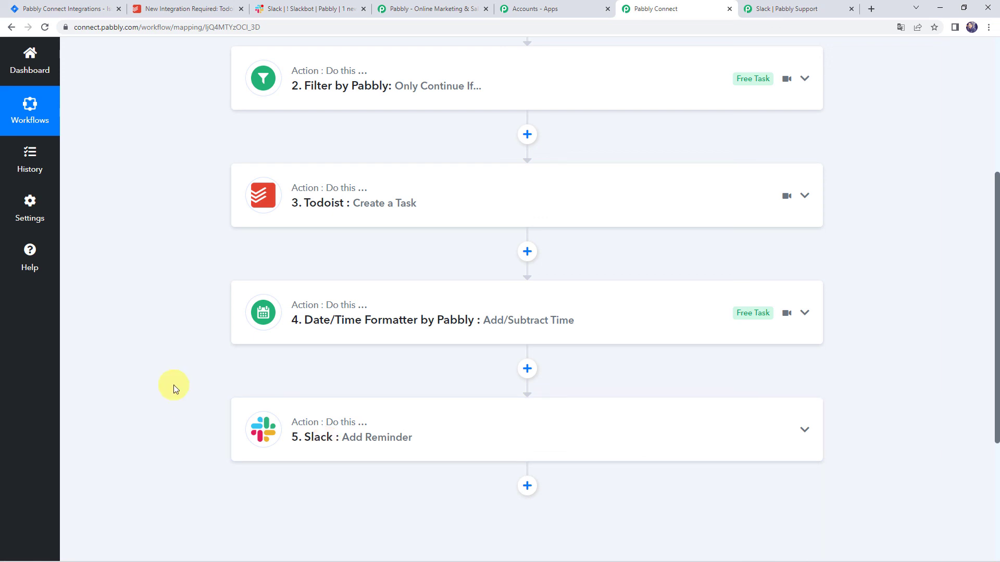
{"action": "scroll", "coordinate": [173, 385], "scroll_direction": "up", "scroll_amount": 4}
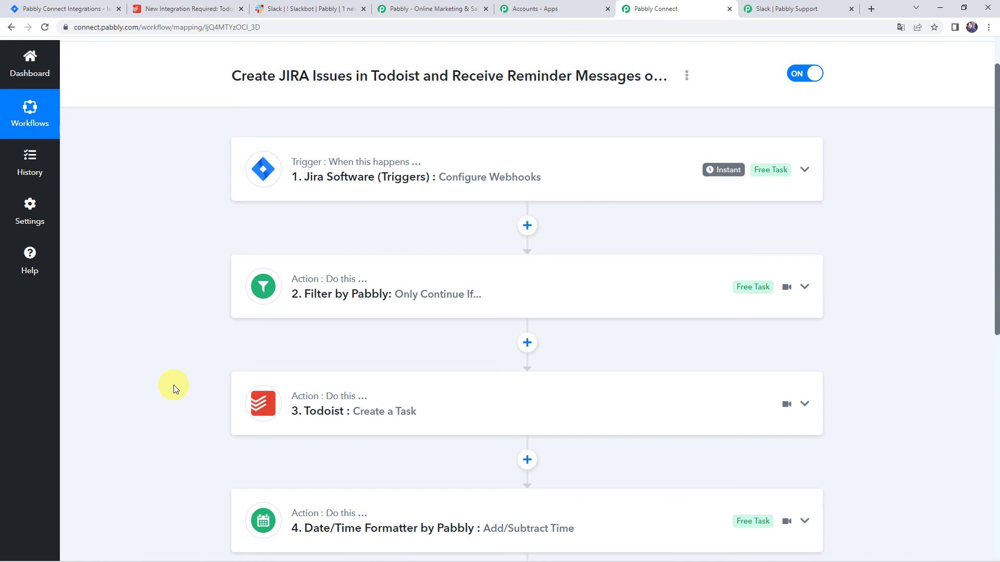
{"action": "scroll", "coordinate": [171, 384], "scroll_direction": "up", "scroll_amount": 1}
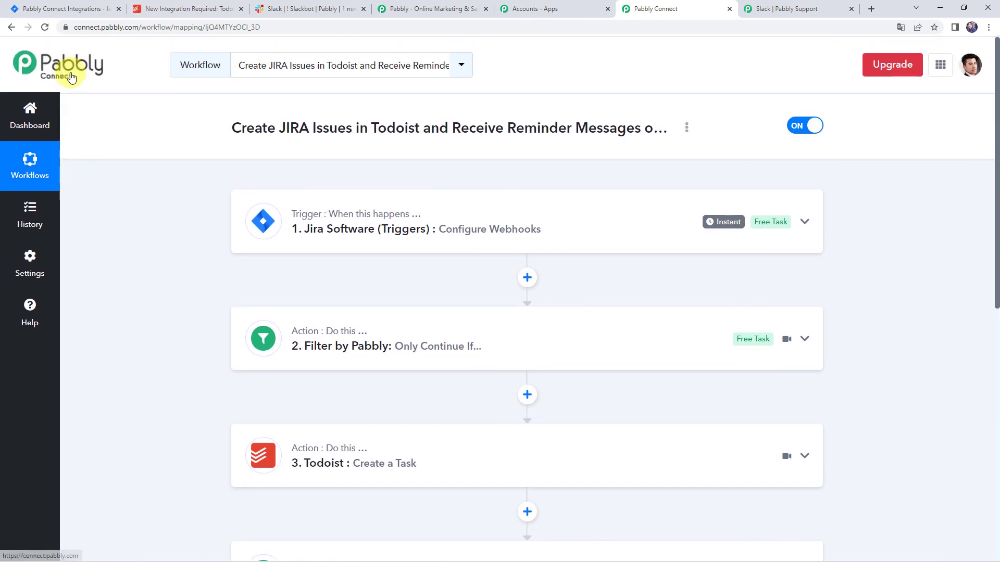